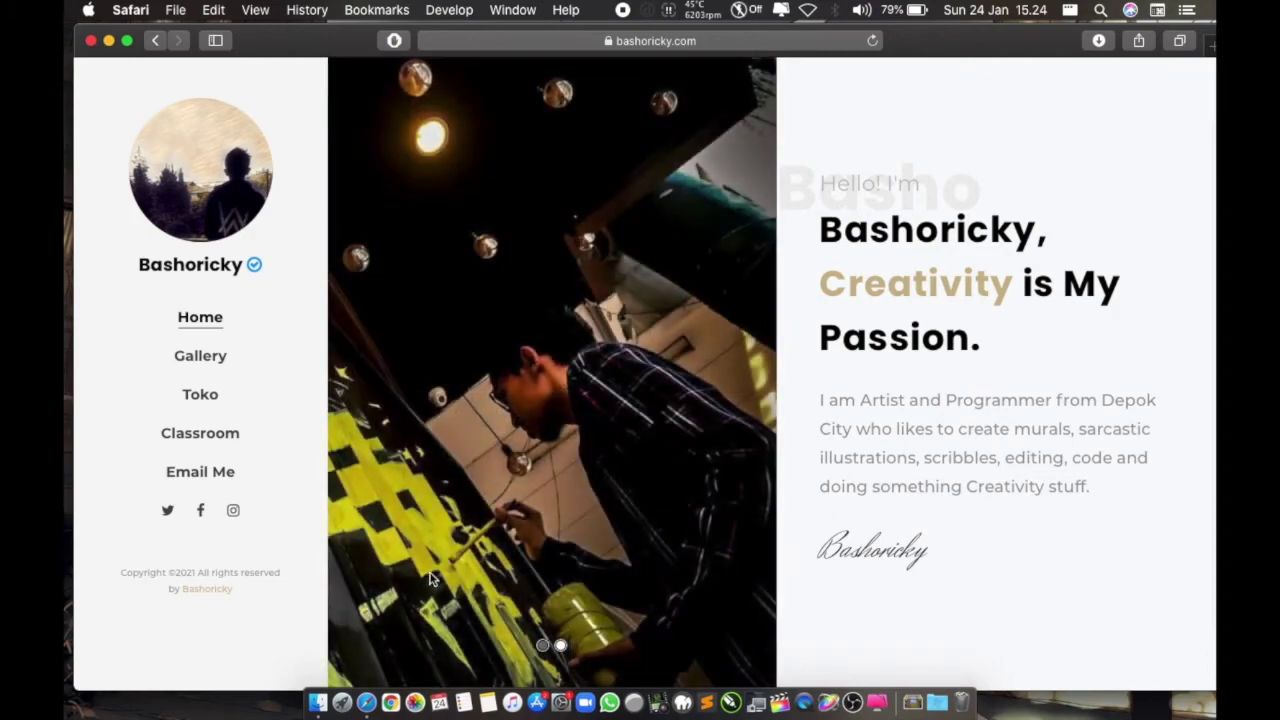
Step: Open Launchpad from the Dock over the Safari portfolio page
click(340, 688)
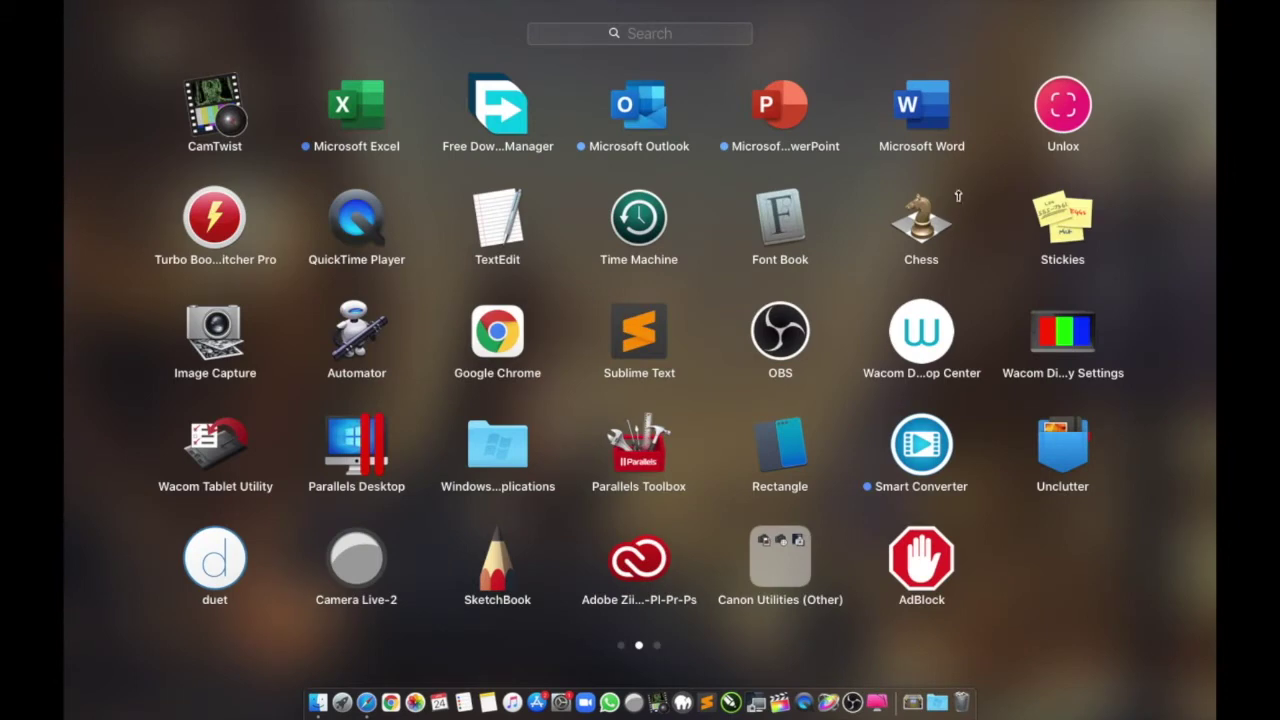
Step: Launch Microsoft Word from the Launchpad app grid
click(921, 108)
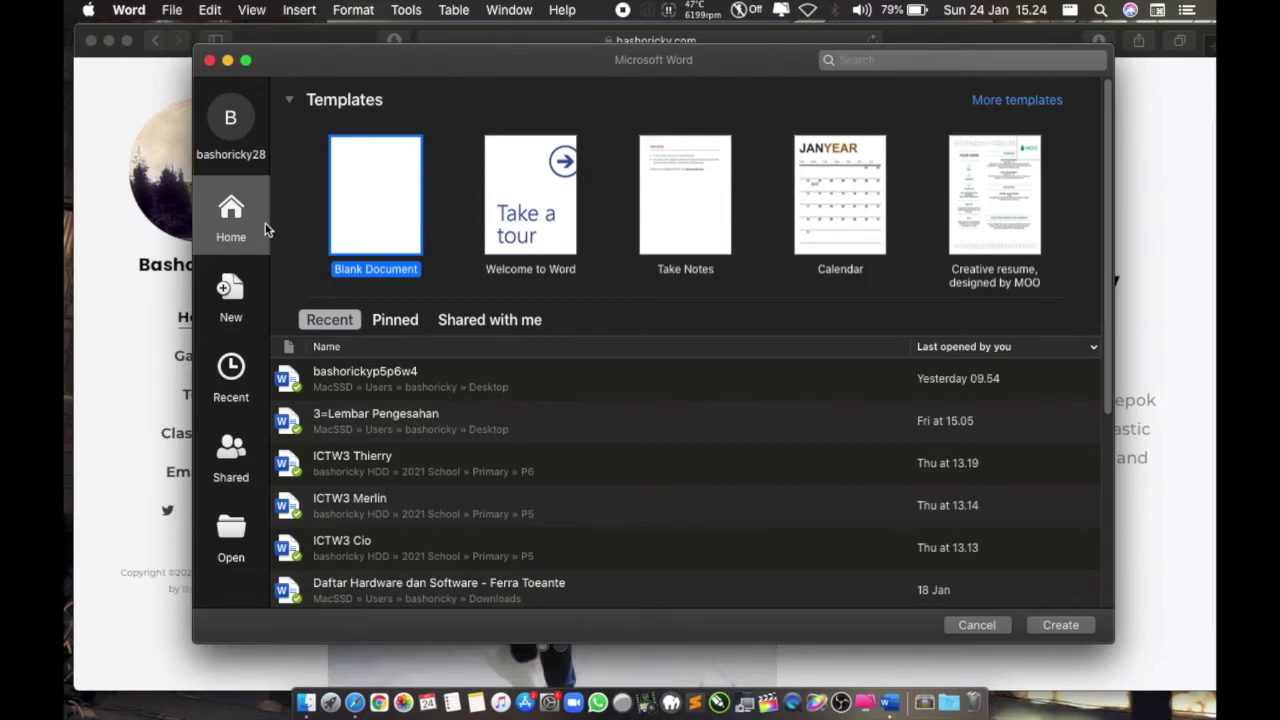
Step: Create a new blank document, Document1, from Word's New template gallery
click(234, 290)
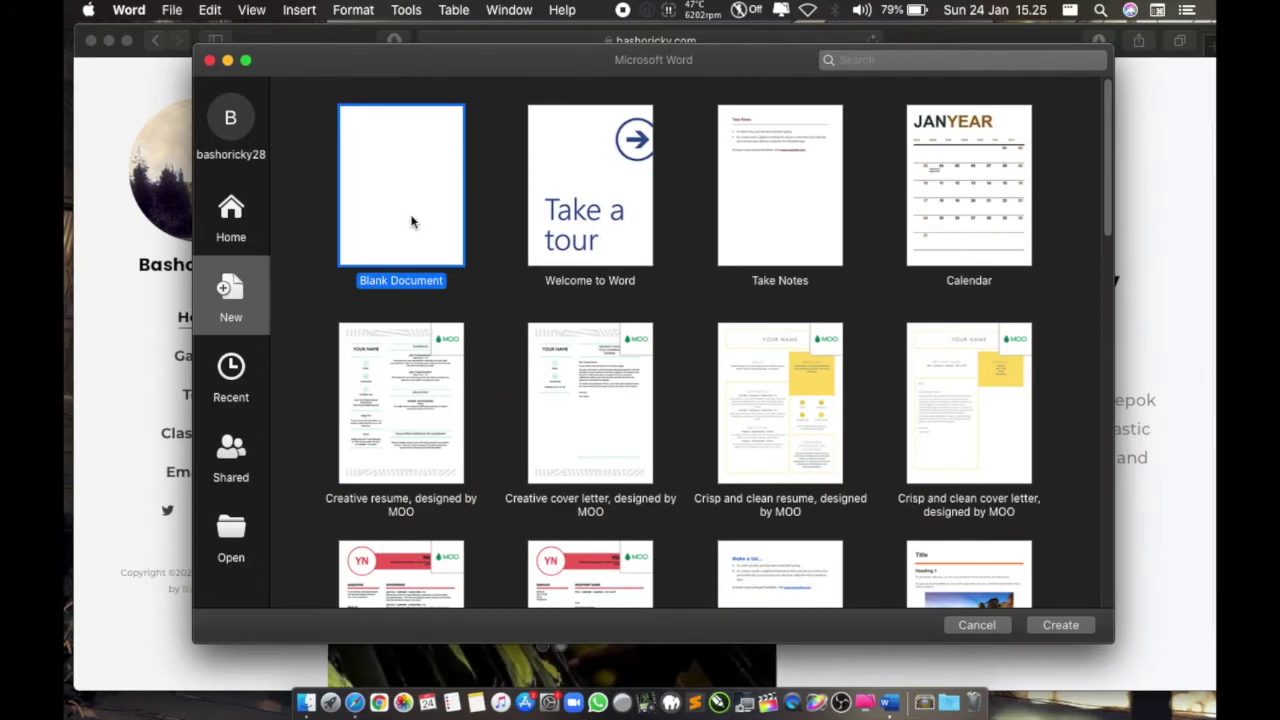
click(411, 222)
double_click(411, 222)
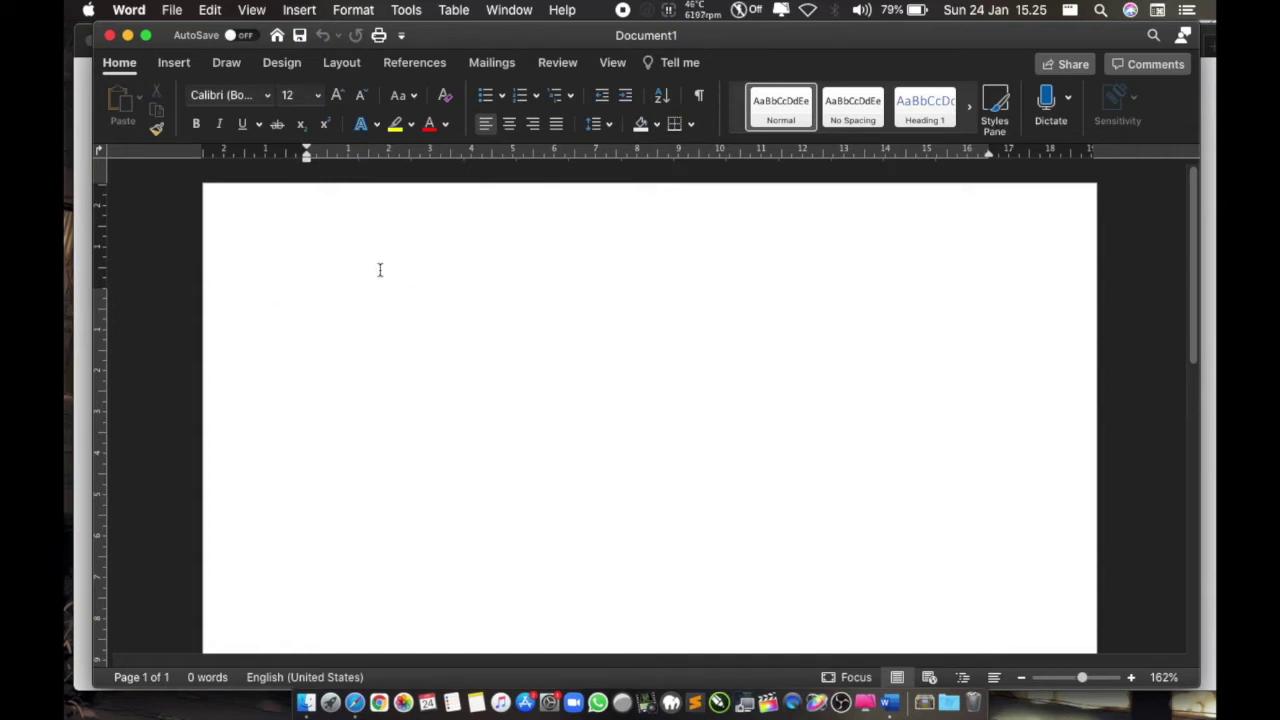
Step: Type the title 'Daftar Input Device' and the school name on two lines, then add an empty third line
text(D)
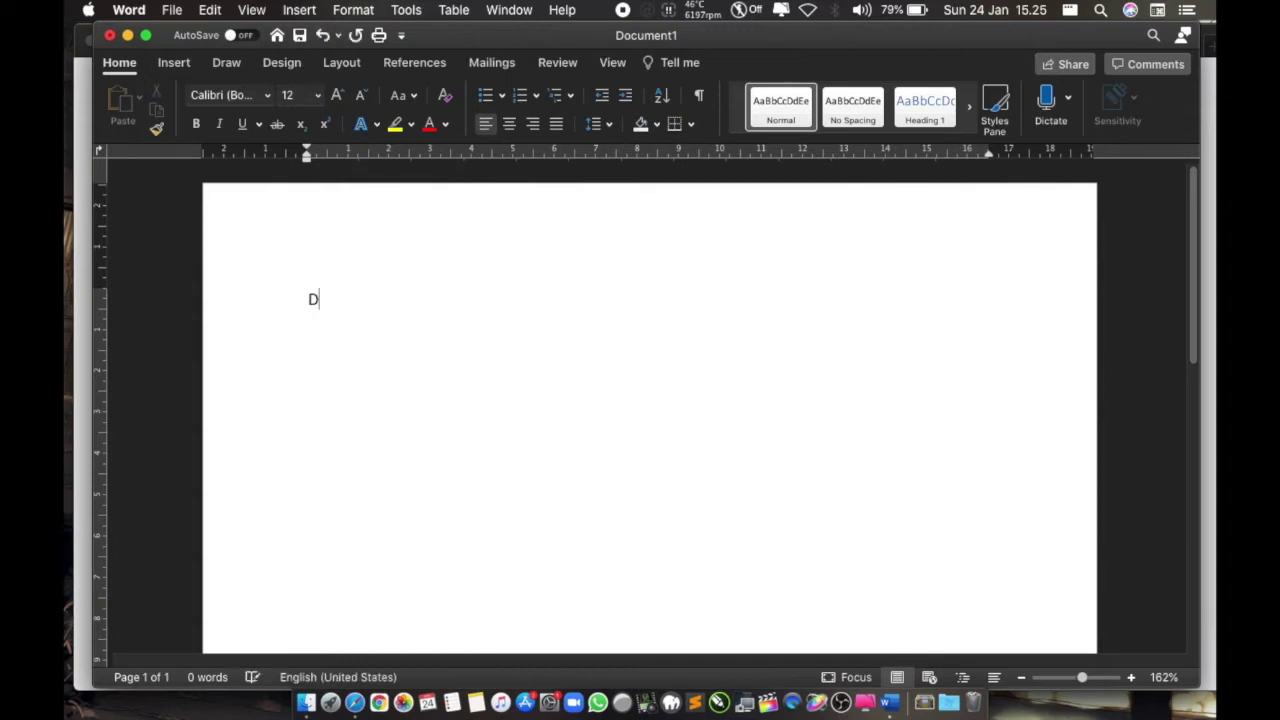
text(aftar Input )
text(Device )
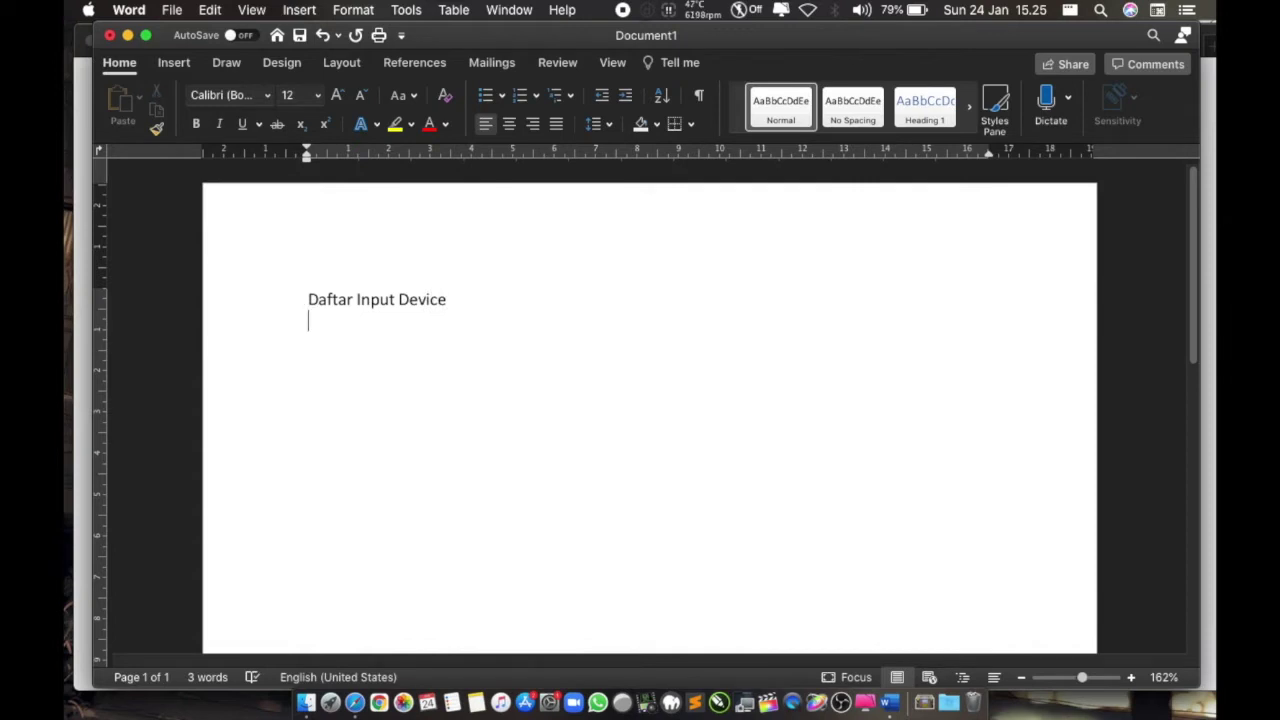
text(Bashoricky)
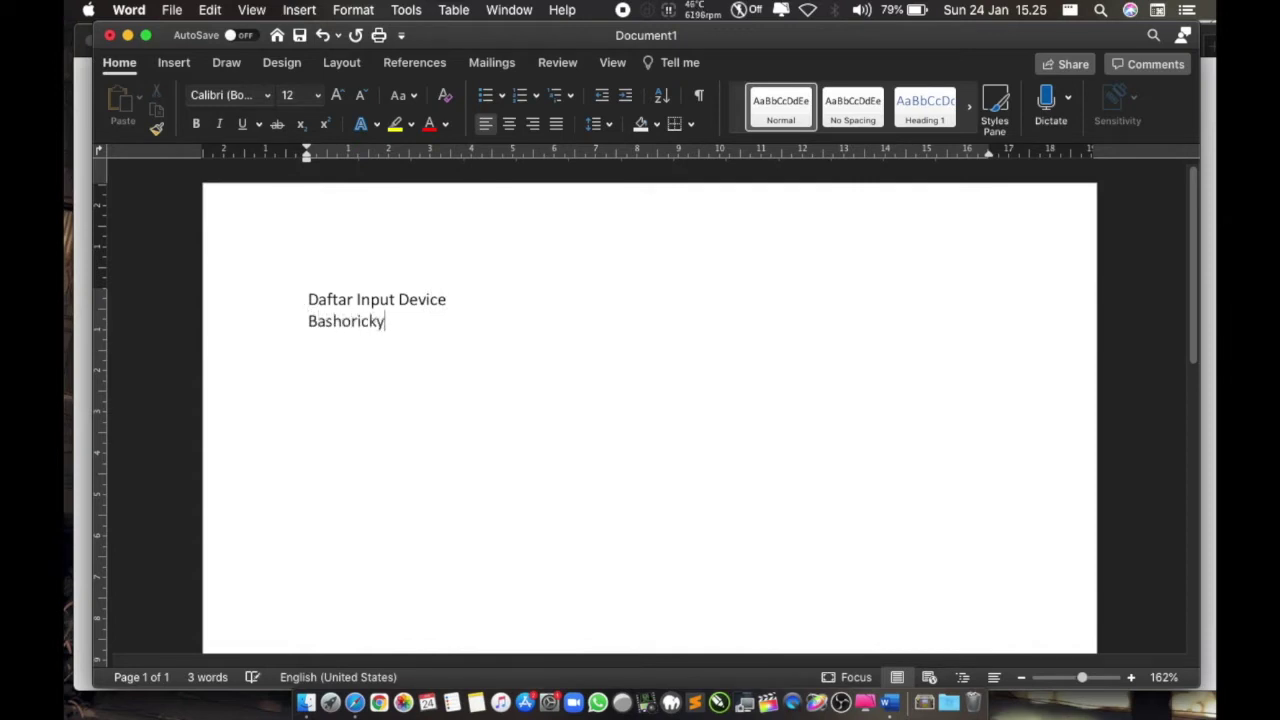
text( Junior )
text(High)
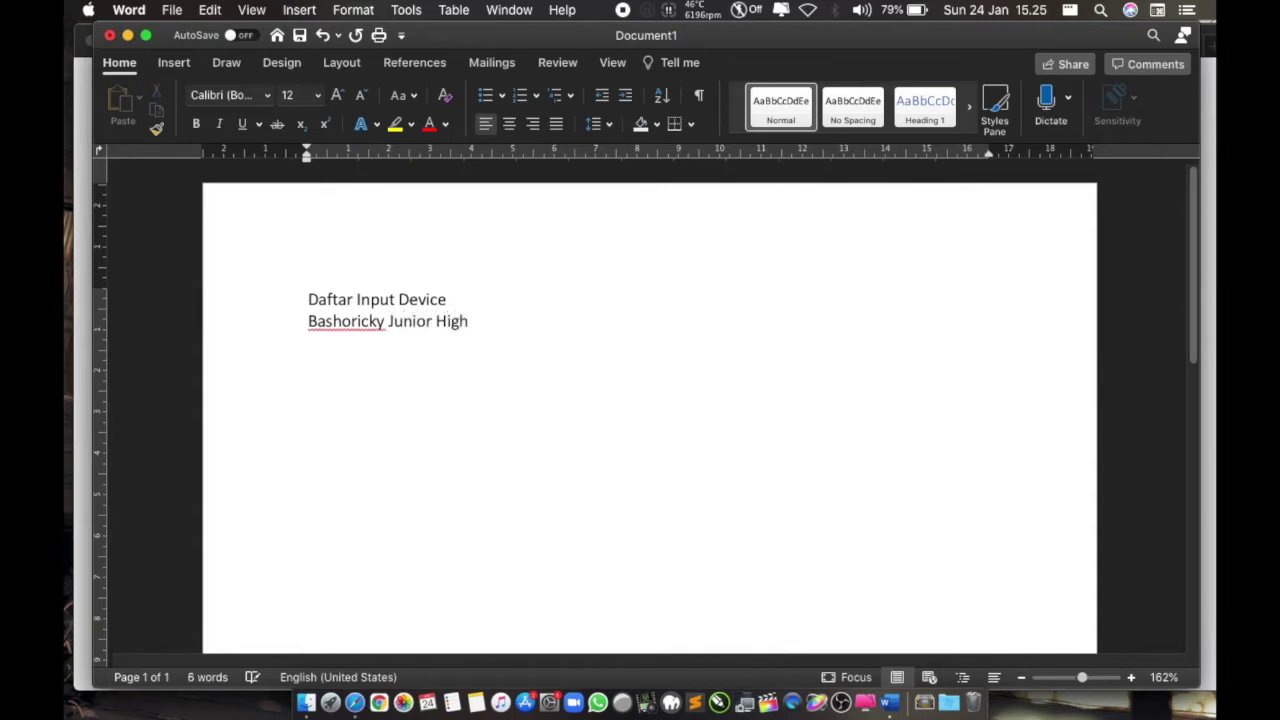
key(Return)
drag(309, 299, 453, 302)
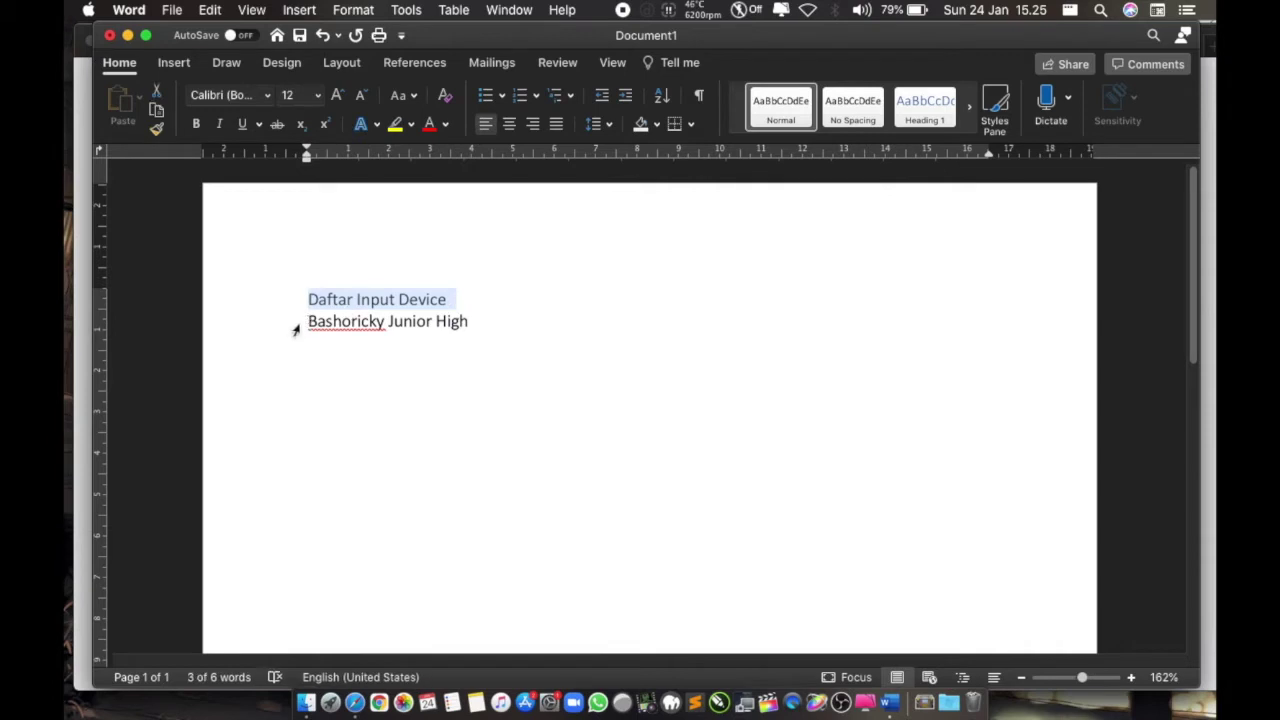
click(306, 323)
drag(306, 323, 503, 320)
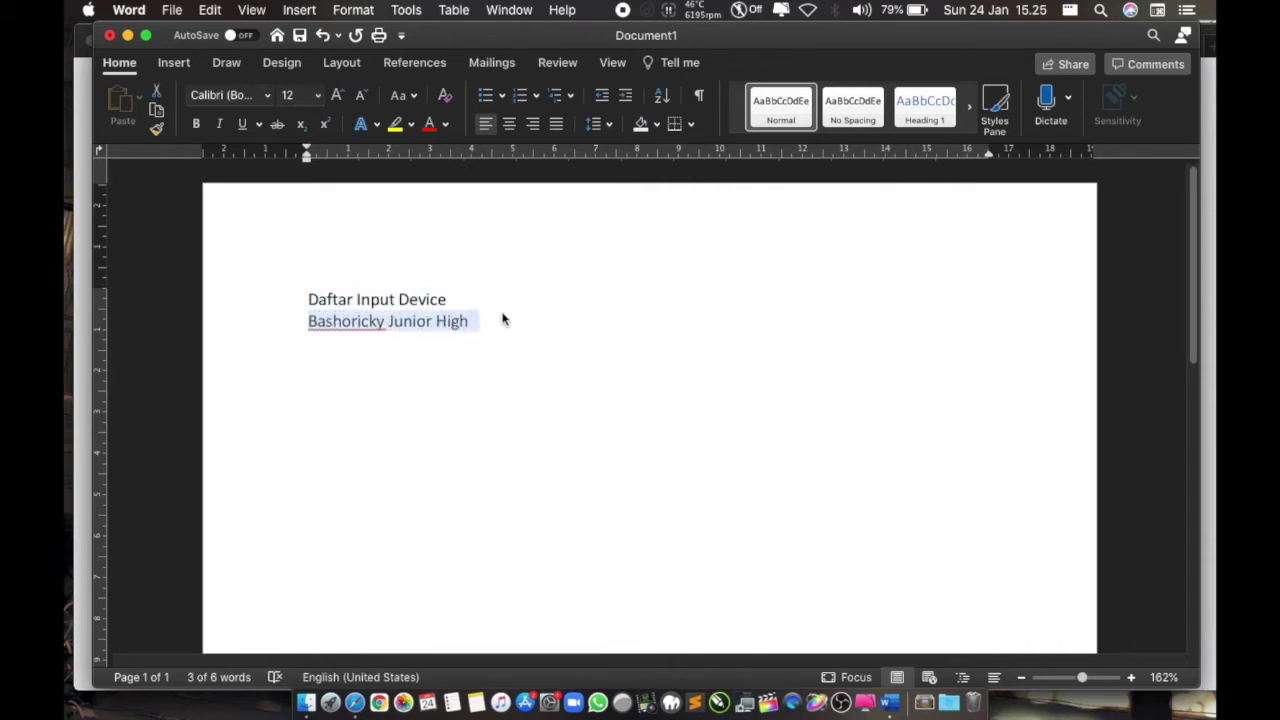
click(503, 320)
key(Return)
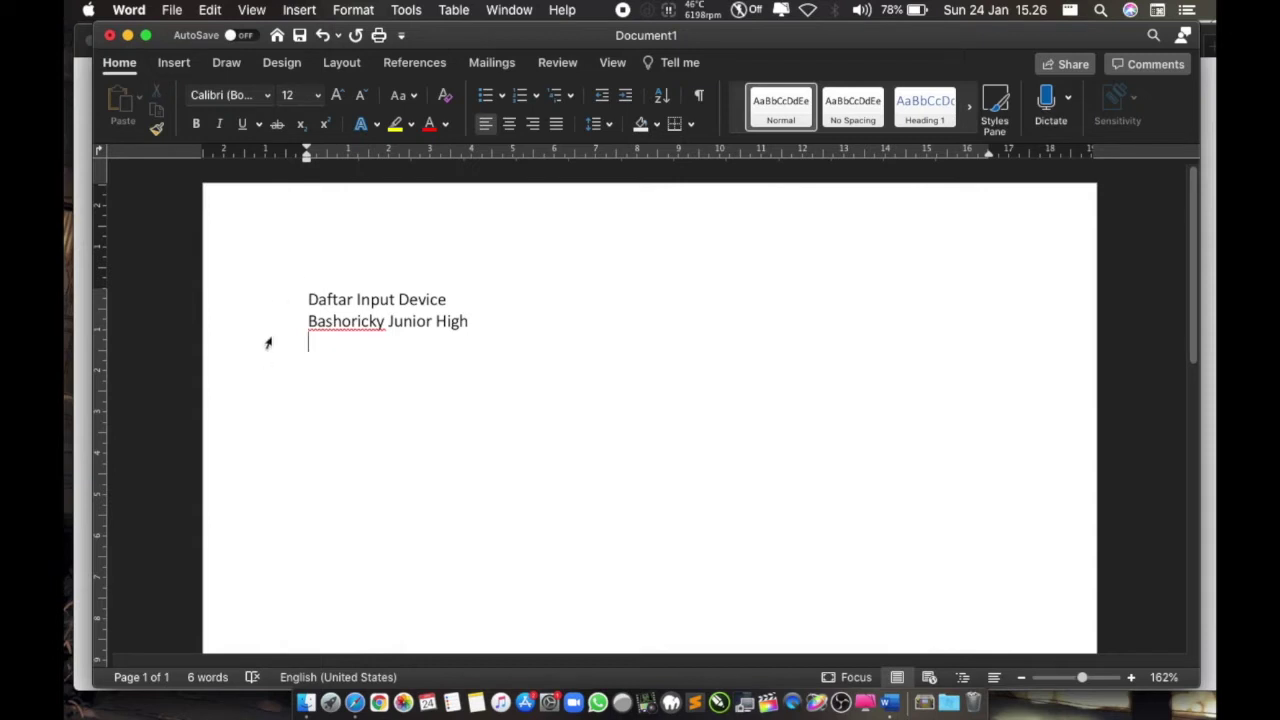
Step: Insert a blank table 2 columns wide and 8 rows tall below the heading lines
click(174, 63)
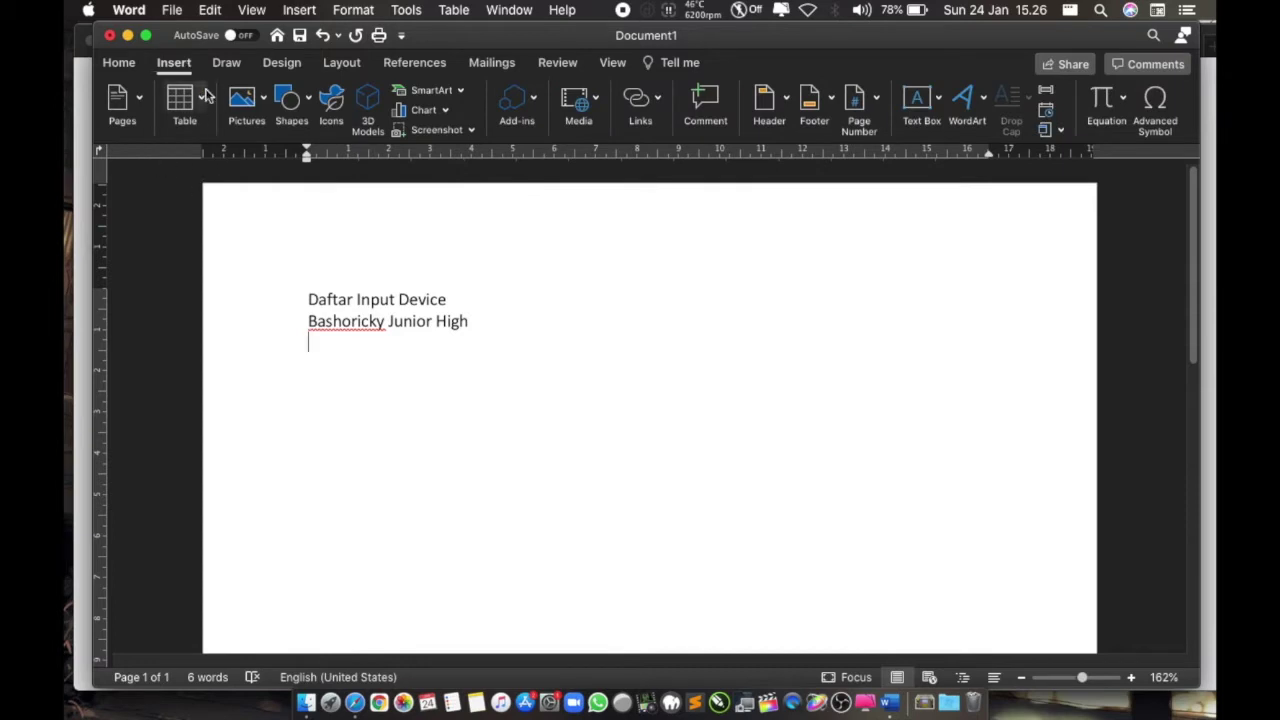
click(194, 100)
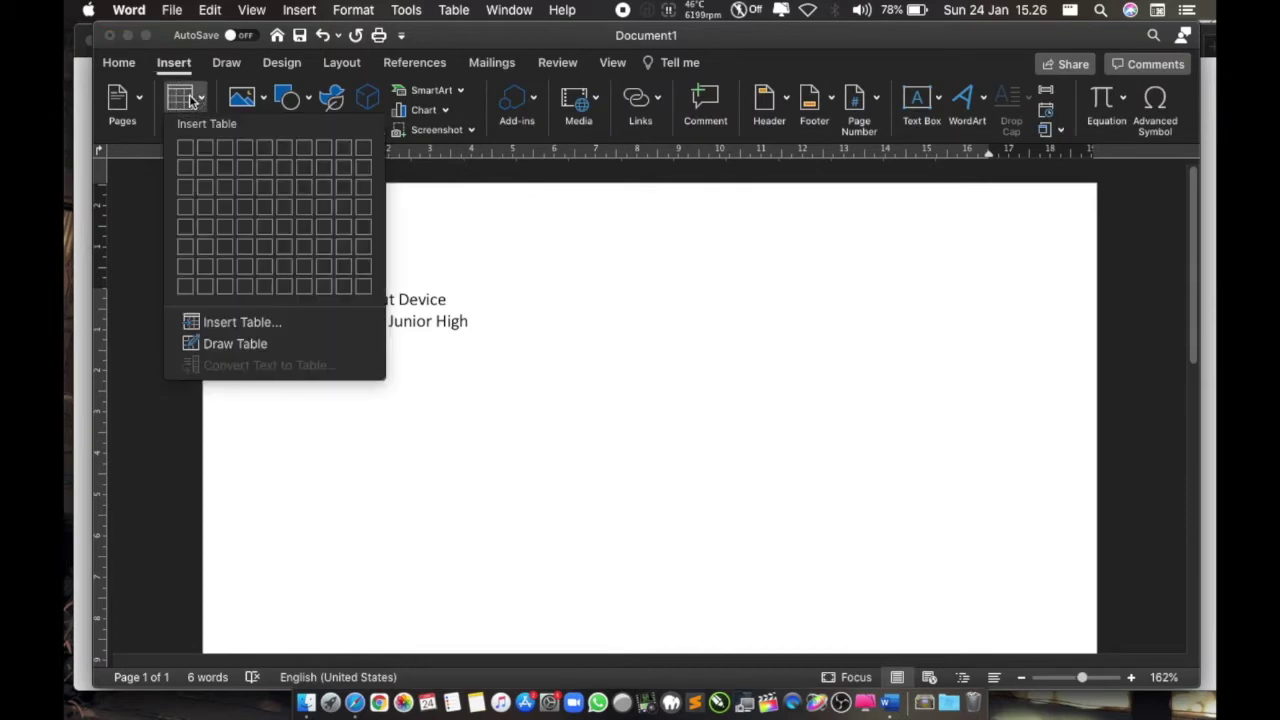
click(193, 100)
click(194, 100)
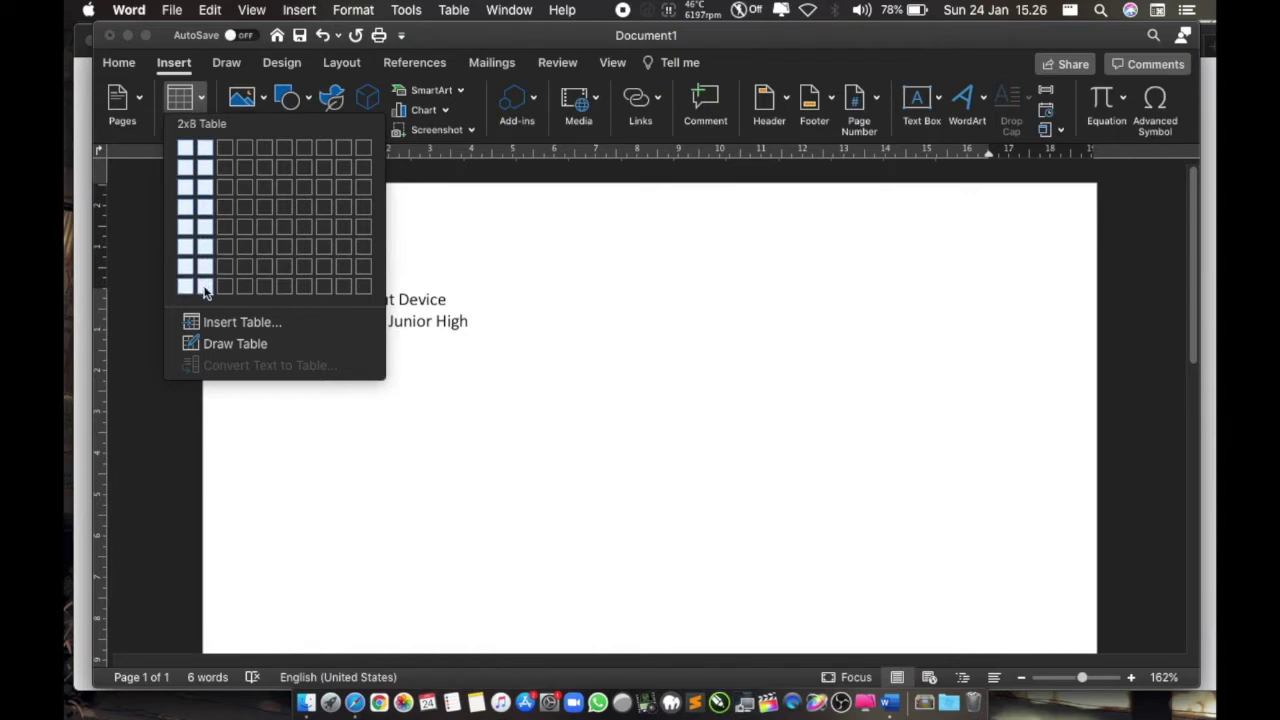
click(205, 288)
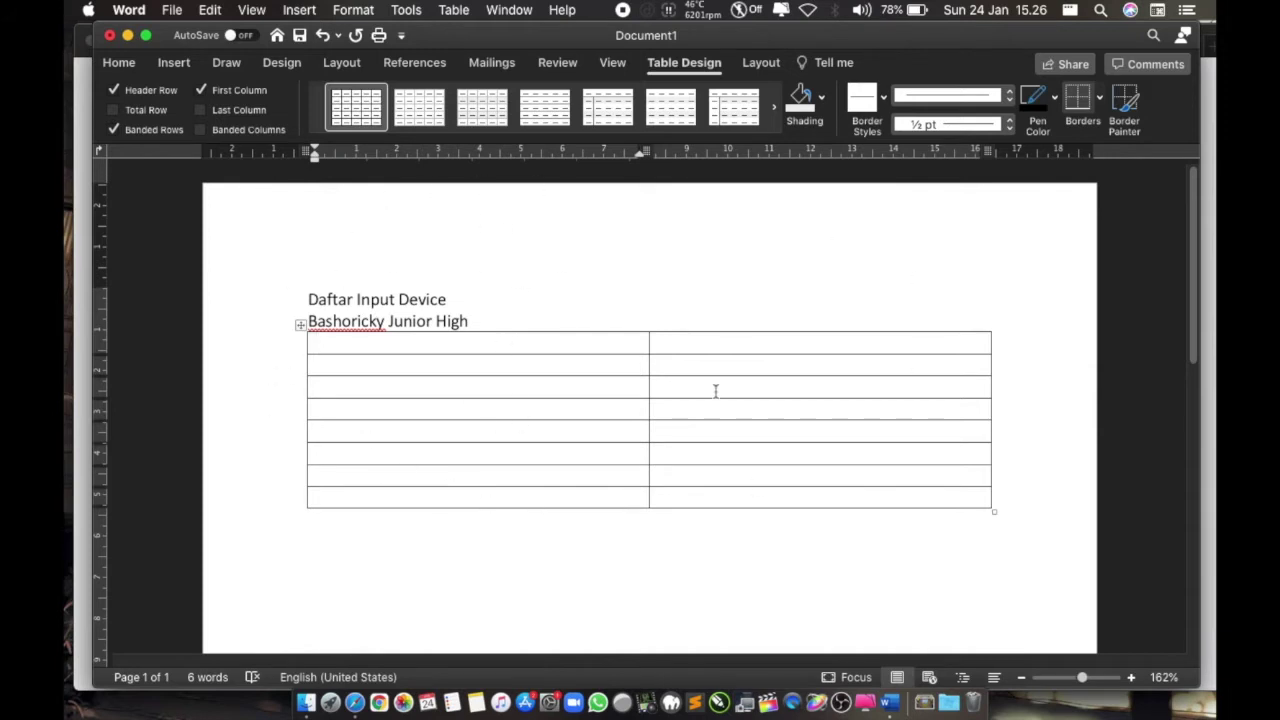
Step: Label the table's header cells 'No' and 'Input Device'
click(316, 367)
click(325, 387)
click(326, 497)
click(340, 359)
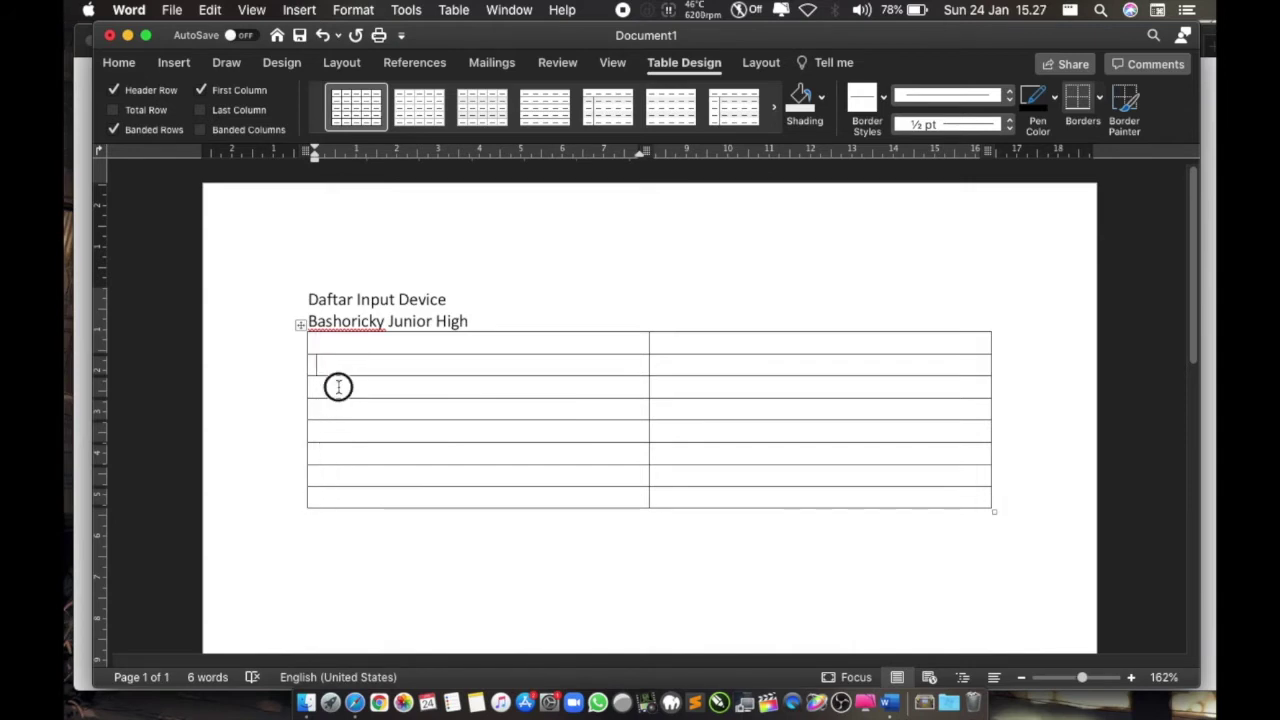
click(346, 440)
click(358, 476)
click(686, 374)
click(702, 434)
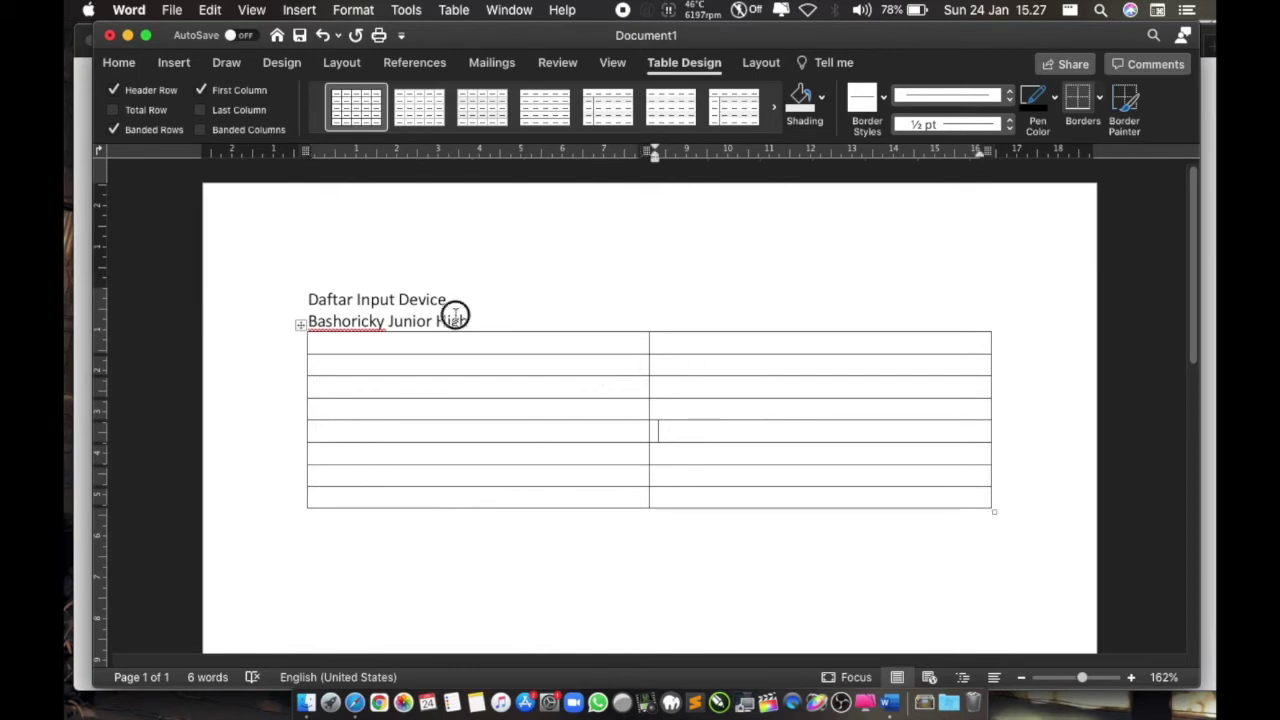
click(455, 316)
click(697, 368)
click(393, 340)
text(No)
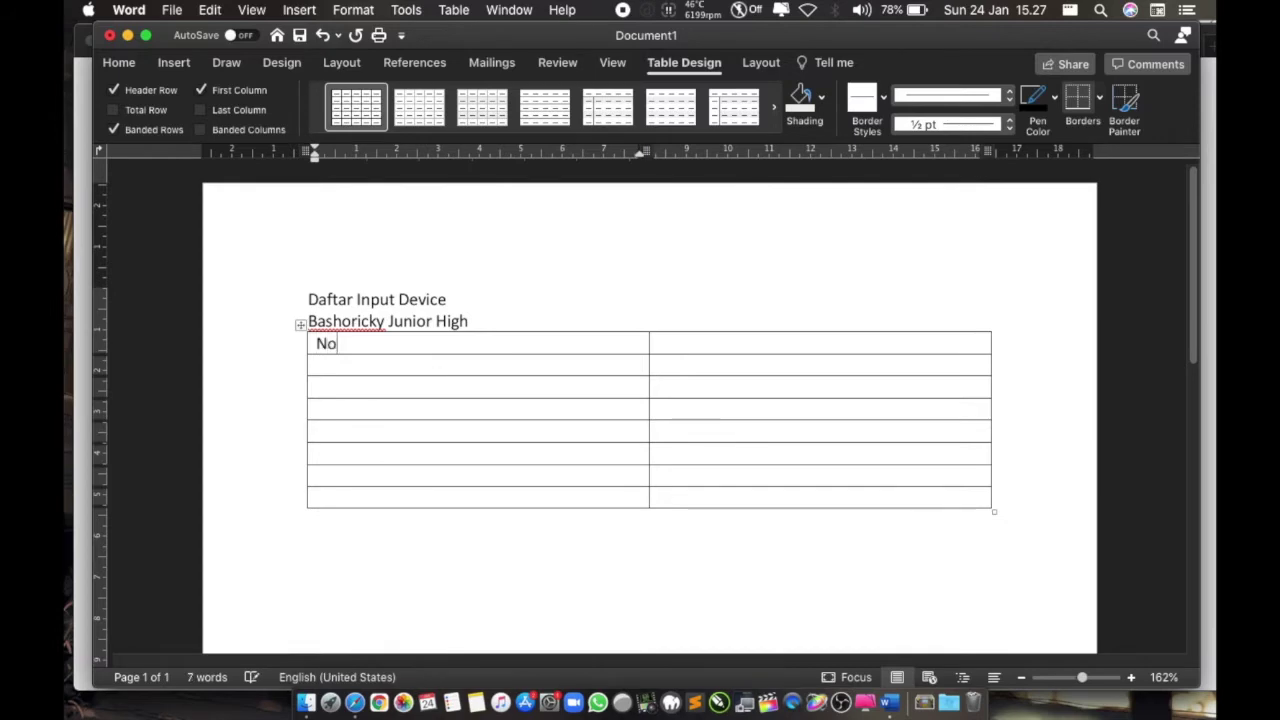
click(658, 343)
text(Input)
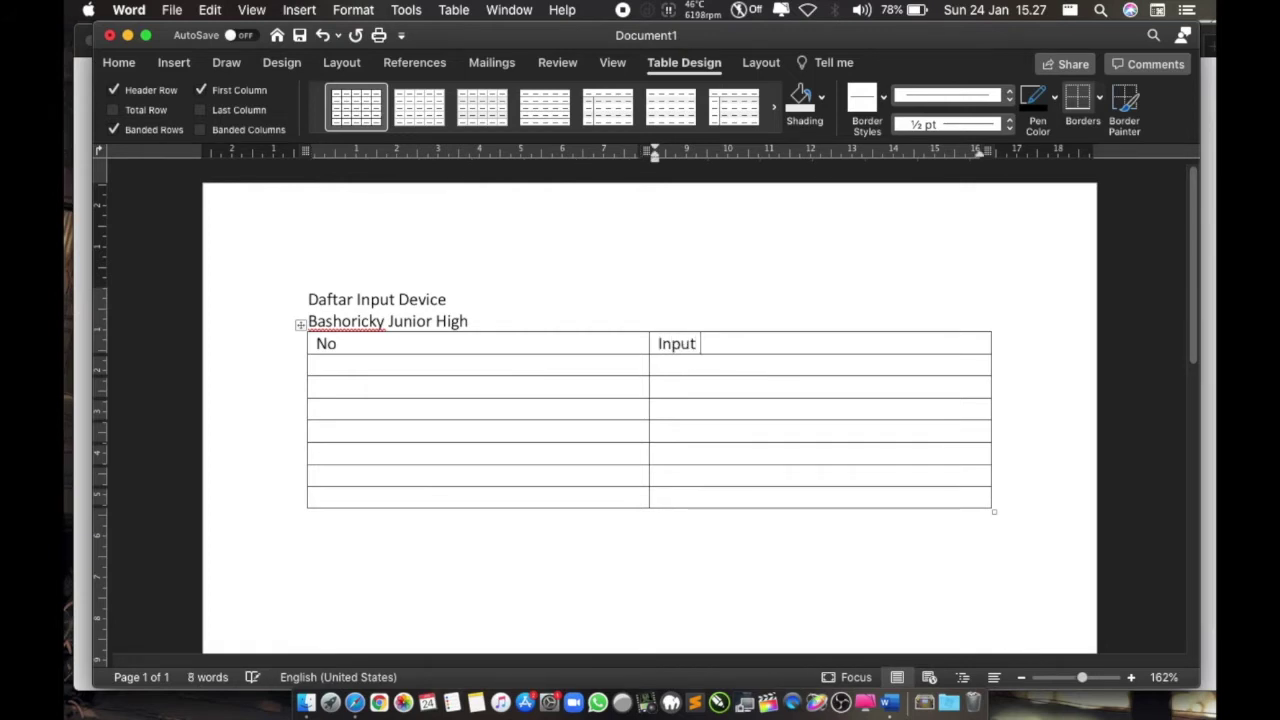
text( Device)
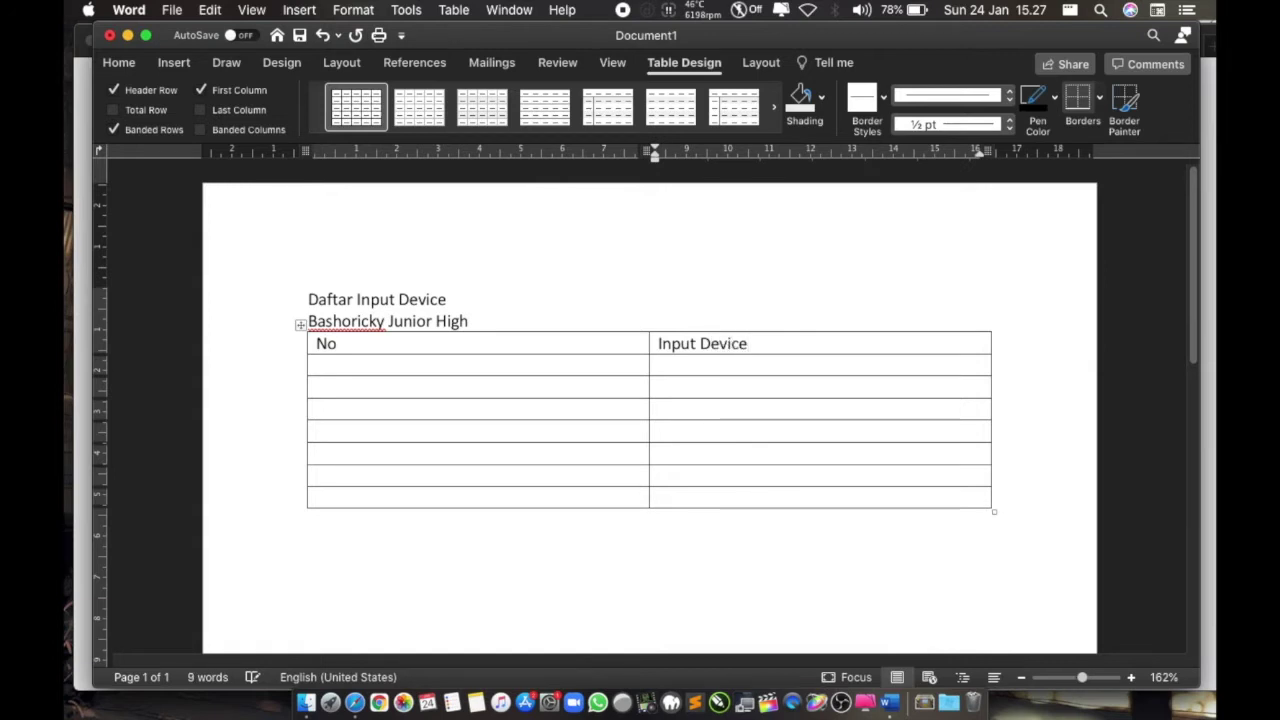
Step: Number the No column rows 1 to 7
key(Tab)
text(1)
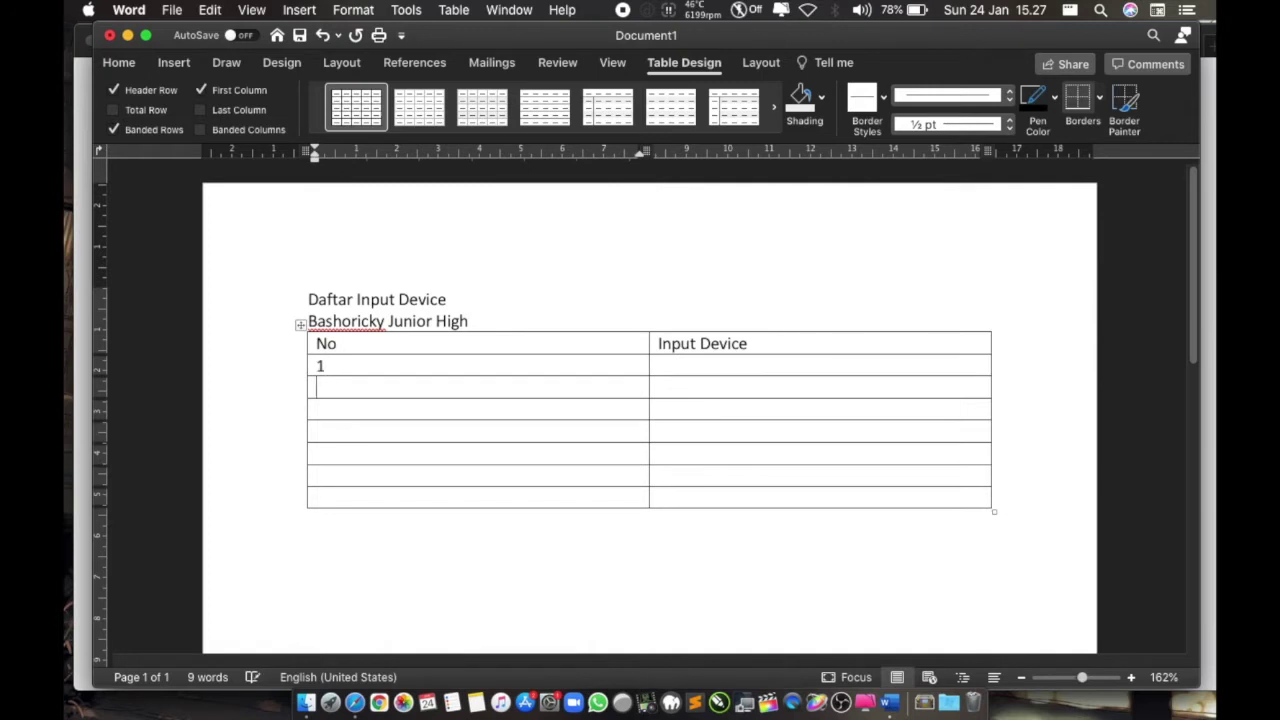
text(2)
key(Down)
text(3)
key(Down)
key(Down)
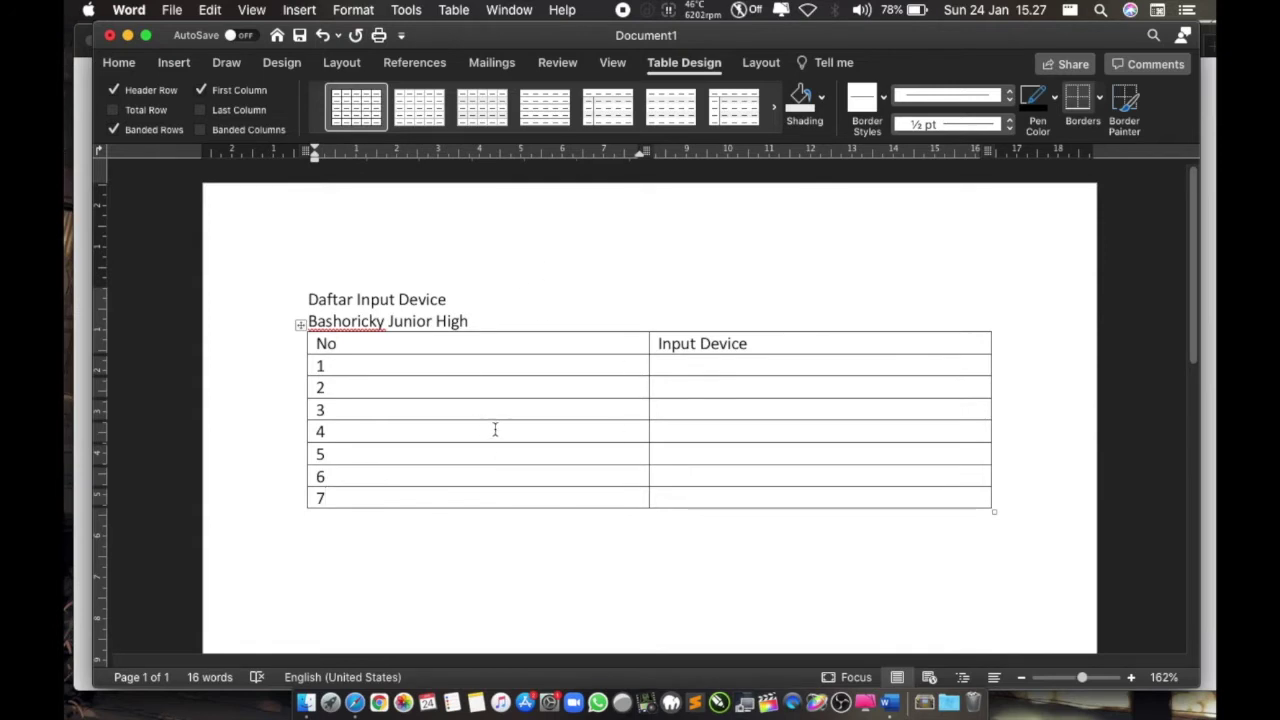
scroll(383, 455, down, 1)
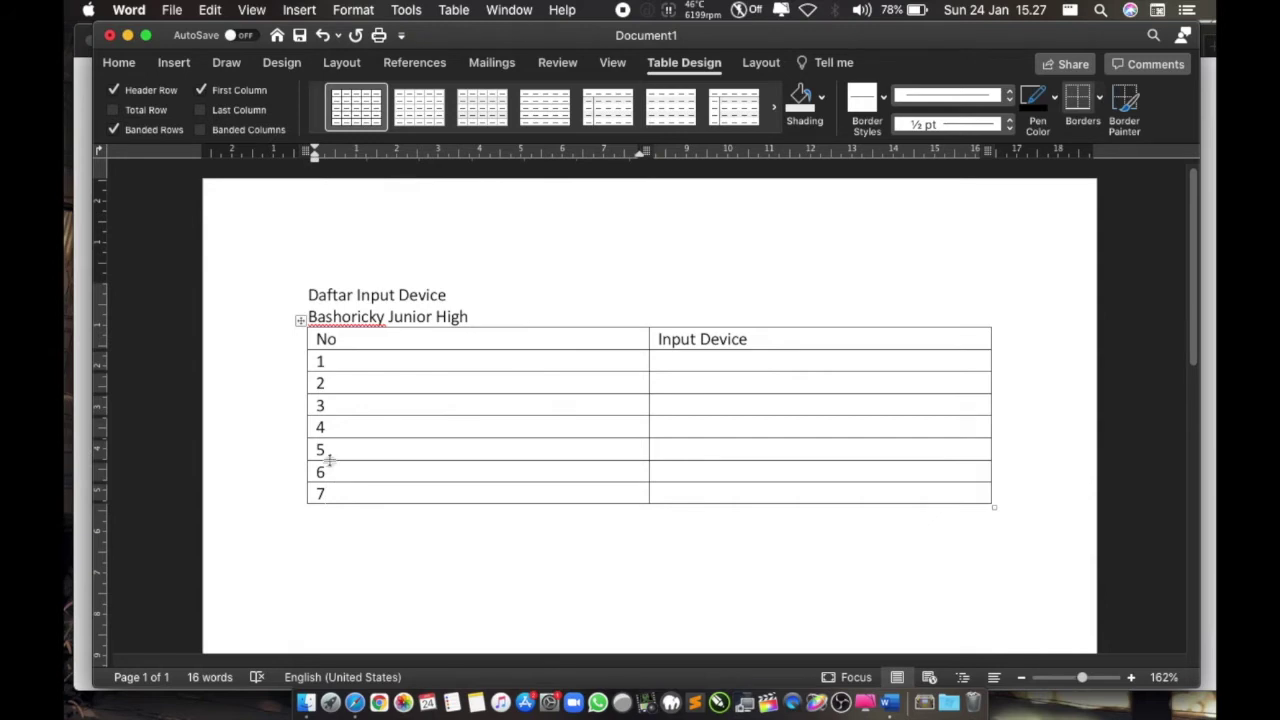
Step: Add three new rows below row 7 of the table
drag(317, 450, 428, 463)
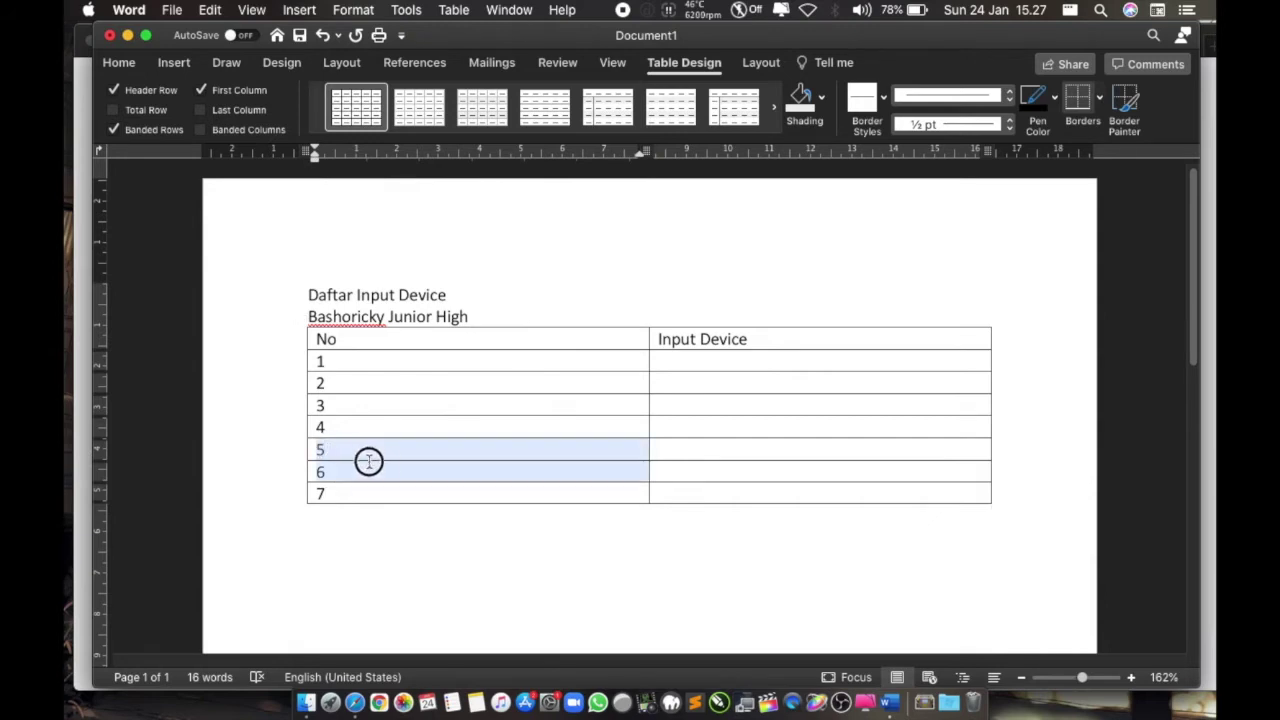
click(417, 496)
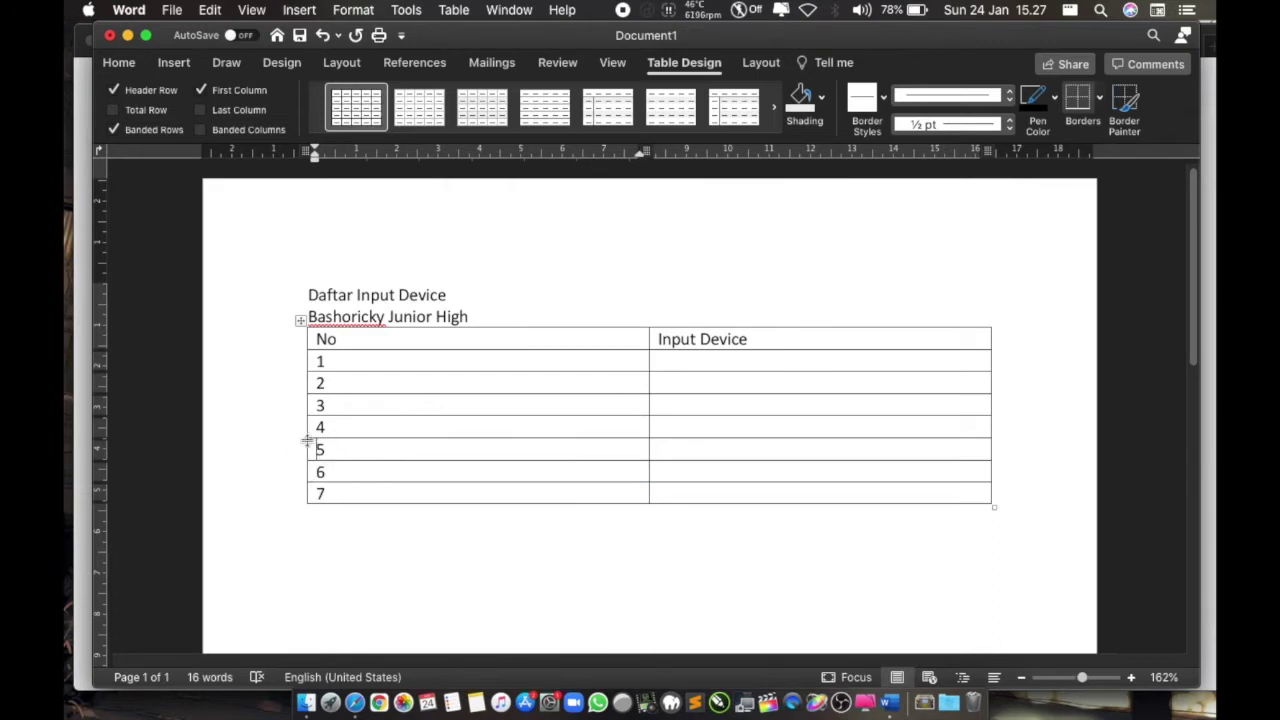
click(316, 447)
drag(317, 449, 344, 451)
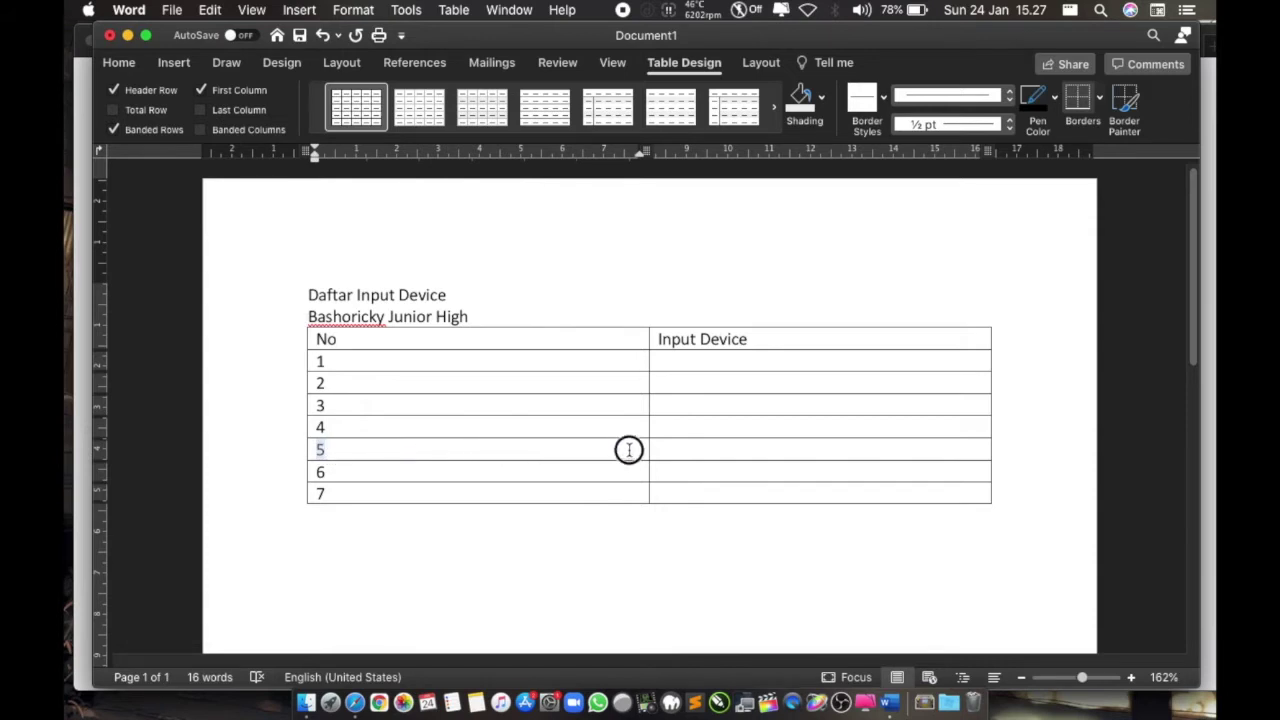
mouse_move(344, 451)
mouse_down()
mouse_move(720, 450)
mouse_move(806, 493)
mouse_move(868, 492)
mouse_up()
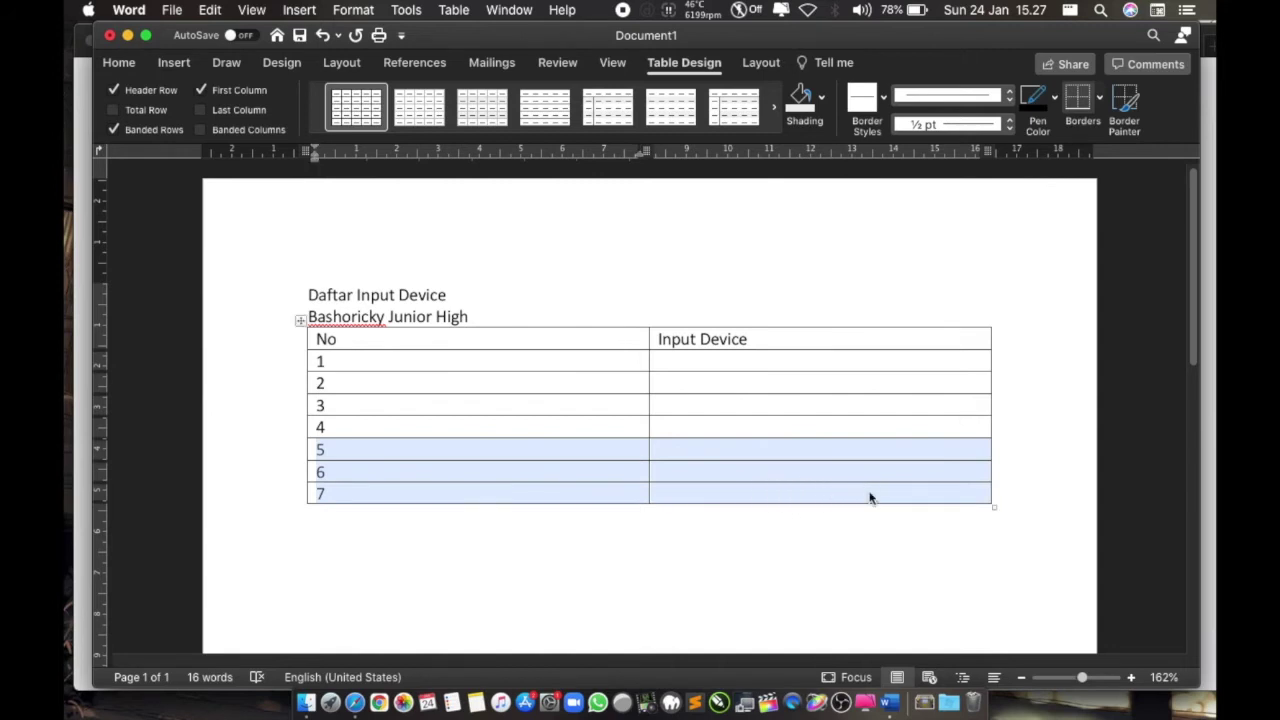
right_click(375, 474)
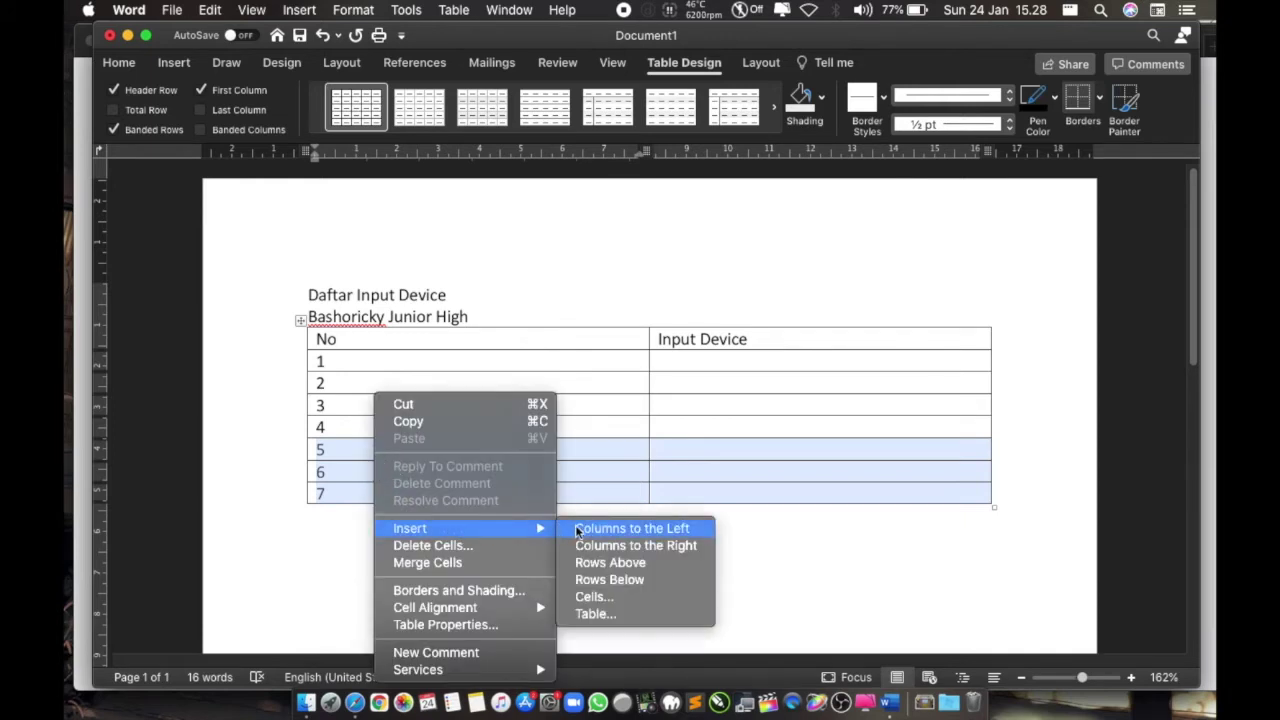
mouse_move(420, 528)
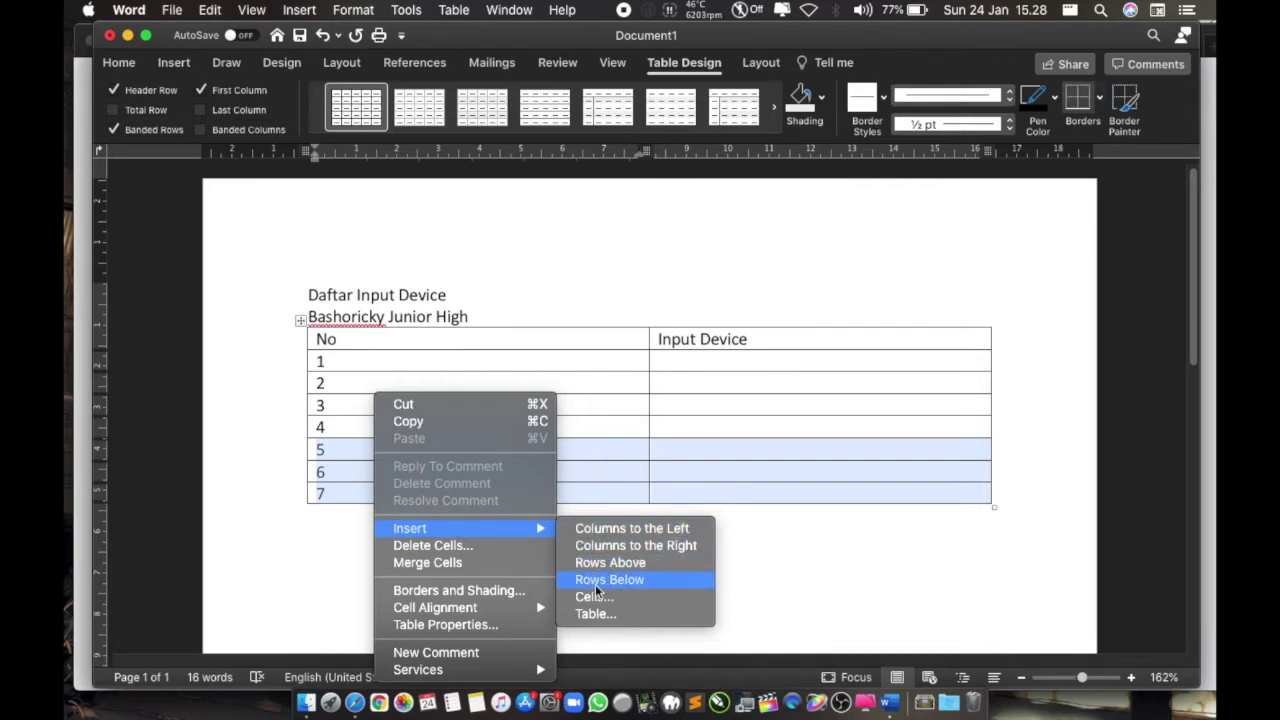
click(612, 582)
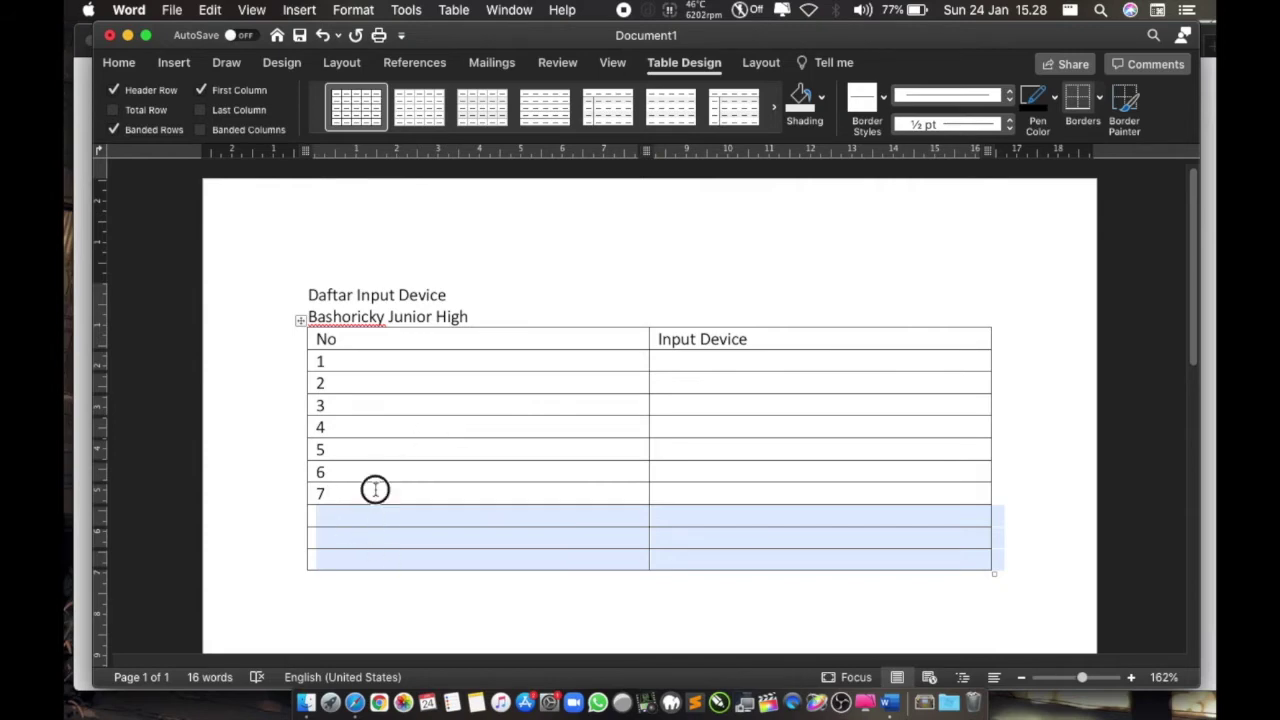
Step: Number the new rows 8, 9 and 10 in the No column
click(350, 511)
text(8)
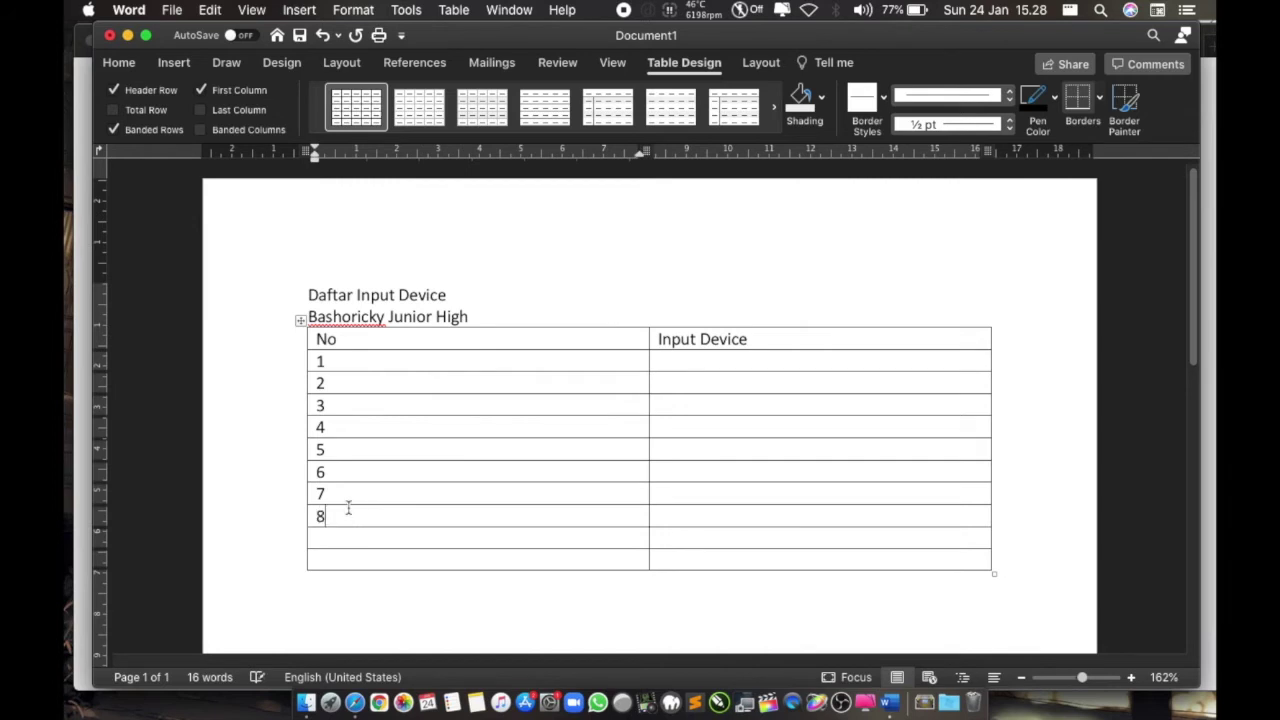
click(361, 535)
text(9)
click(357, 557)
text(10)
click(760, 339)
scroll(778, 330, up, 5)
scroll(760, 394, down, 2)
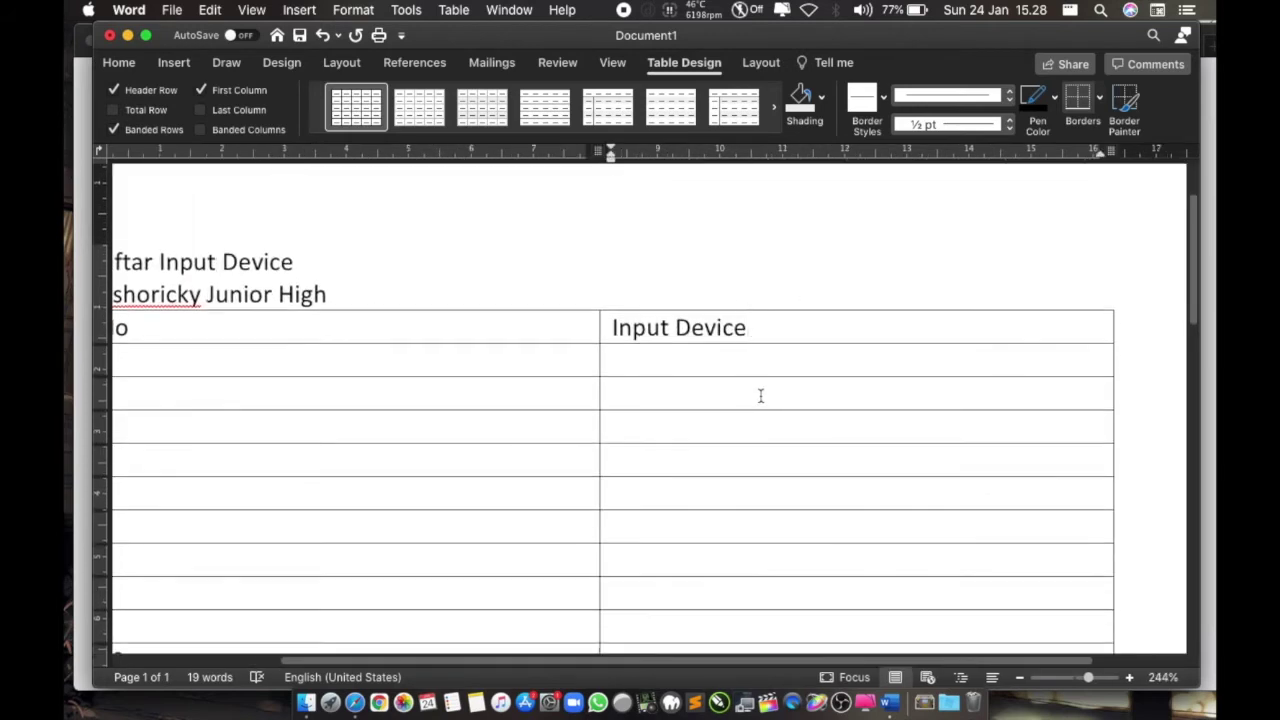
click(692, 325)
scroll(698, 368, down, 1)
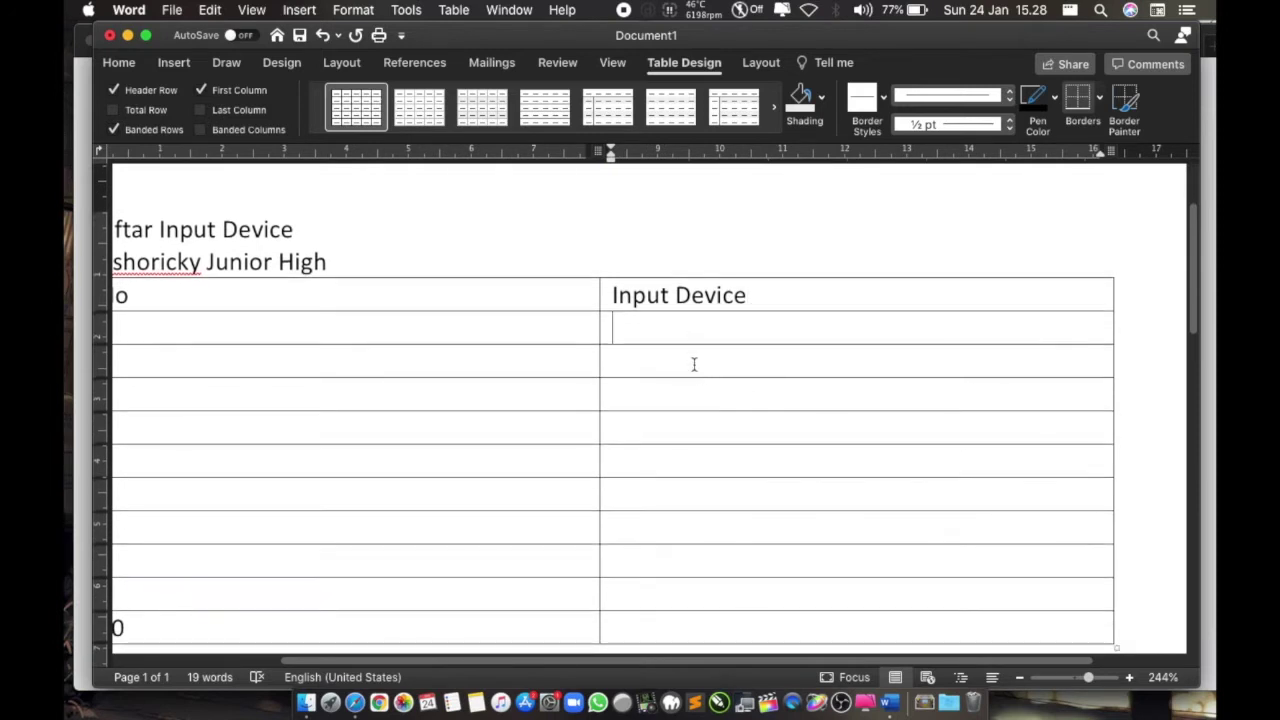
scroll(665, 391, down, 1)
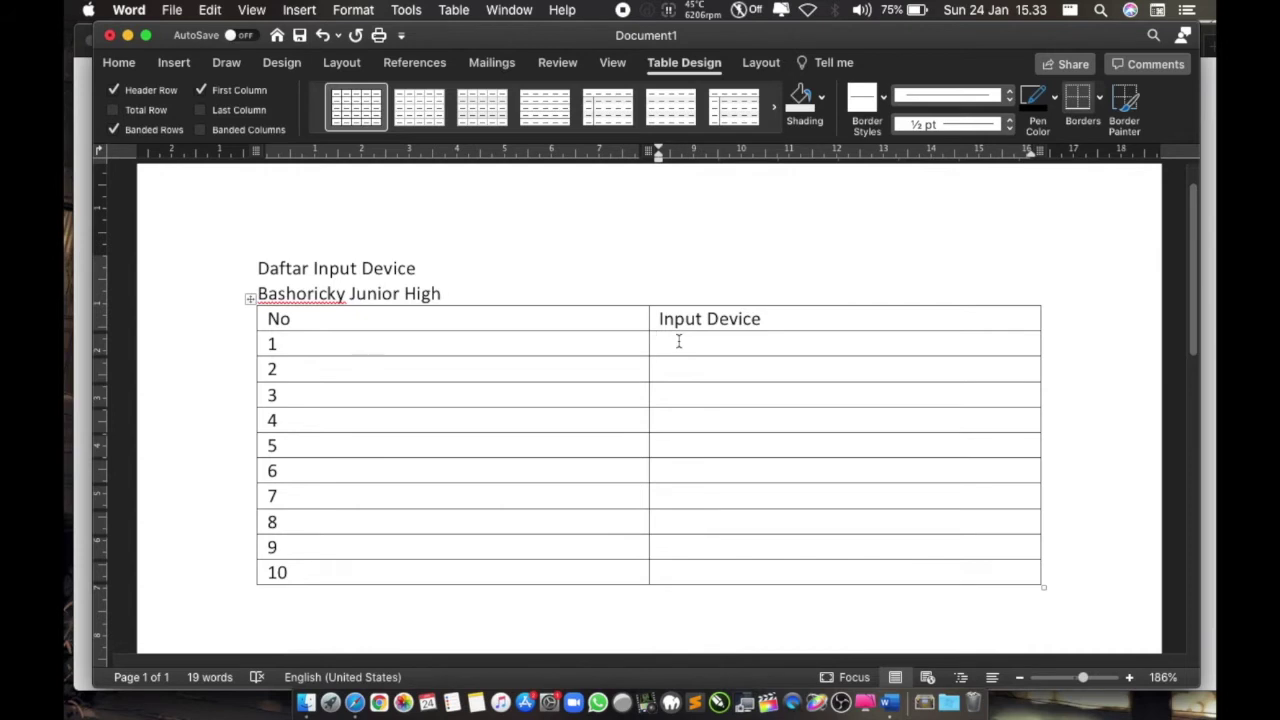
Step: Enter Keyboard, Mouse, Trackpad and Fingerprint in Input Device rows 1–4
drag(678, 342, 734, 568)
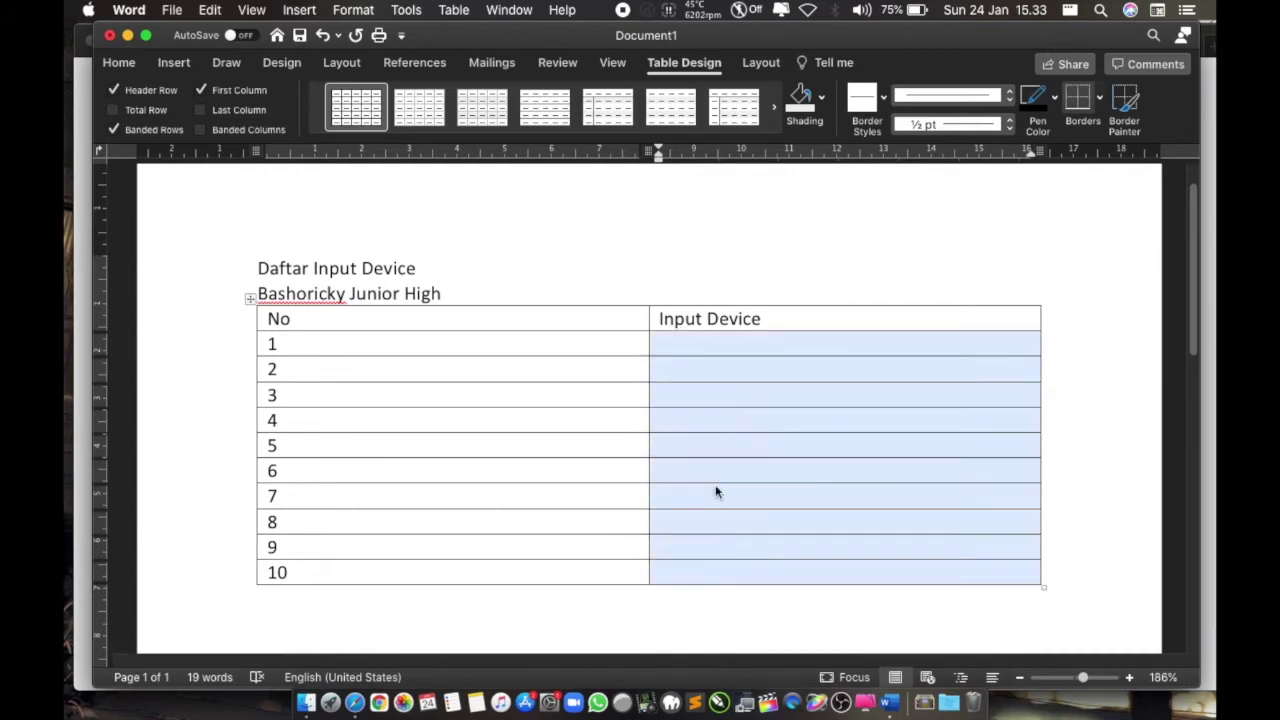
click(611, 340)
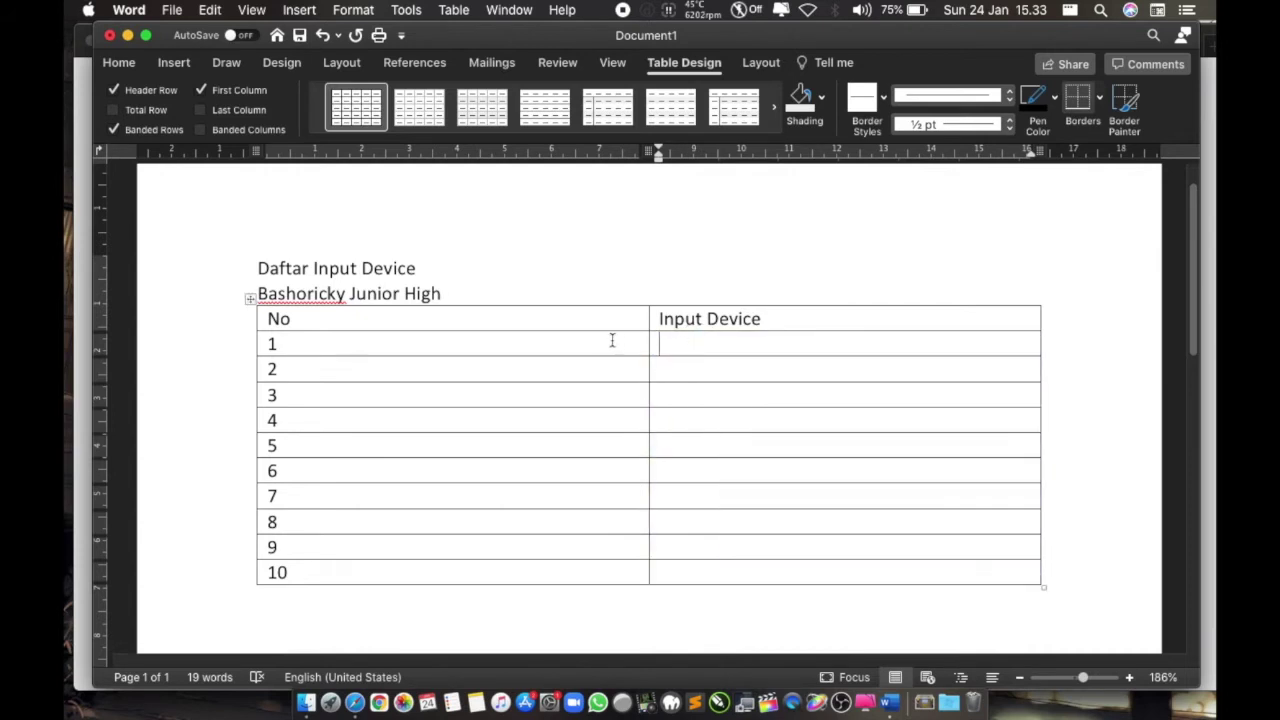
click(702, 347)
text(Key)
text(board)
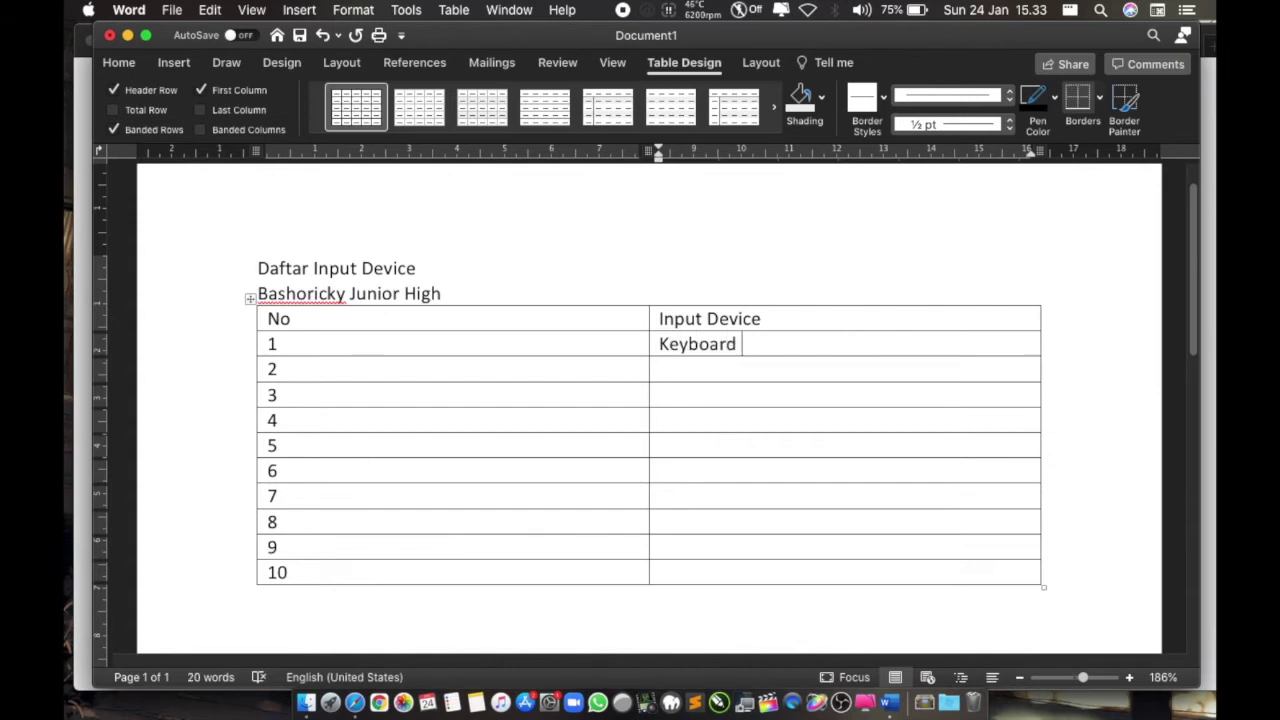
click(659, 369)
text(Mo)
text(use)
click(660, 395)
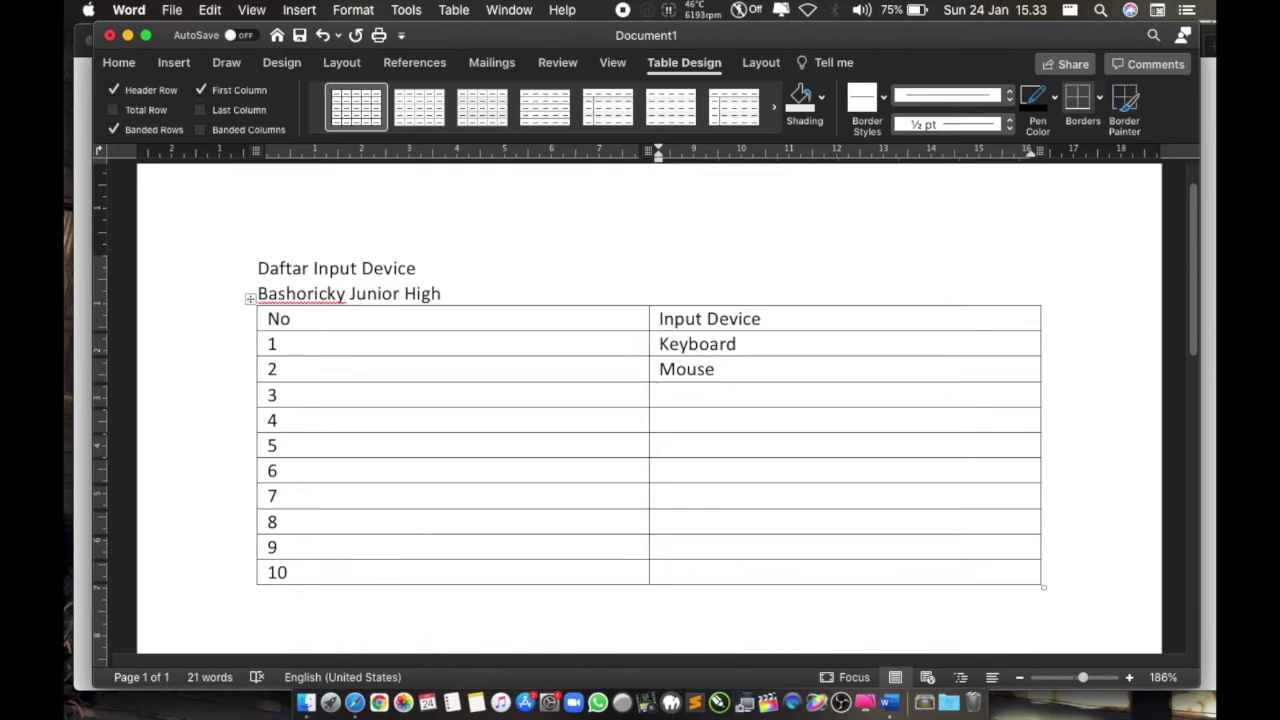
text(Track)
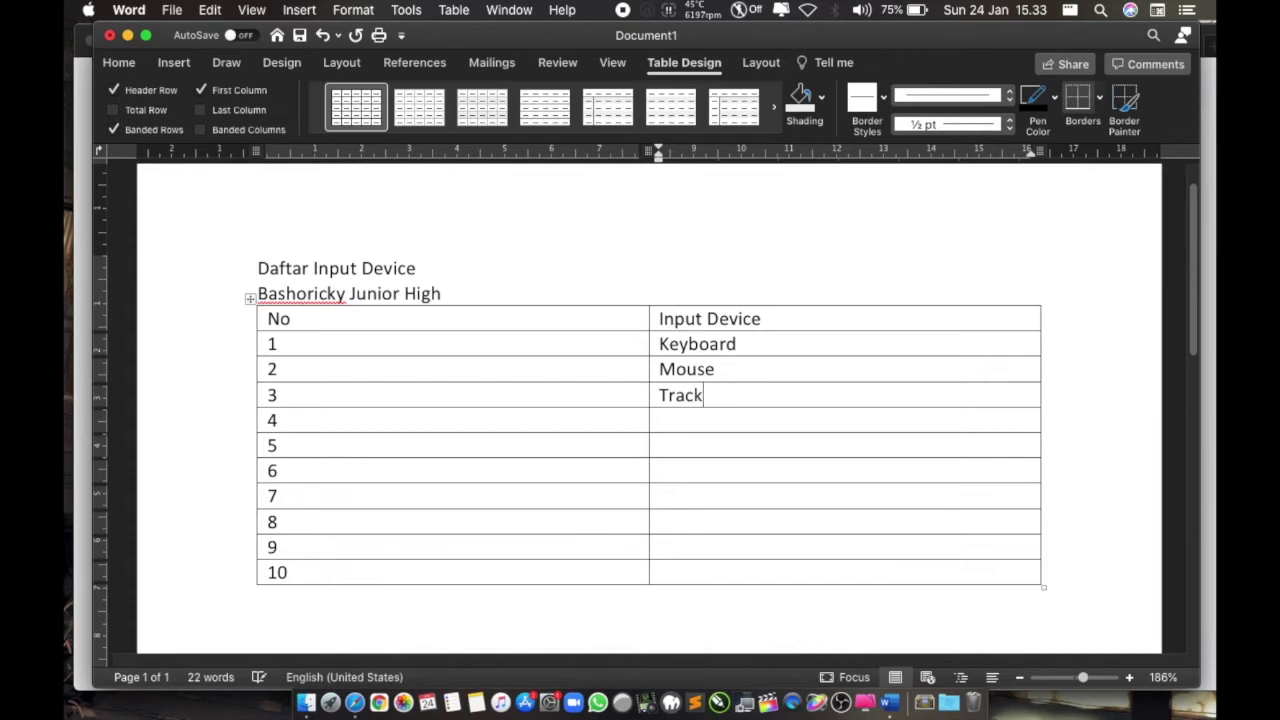
text(pad)
click(659, 420)
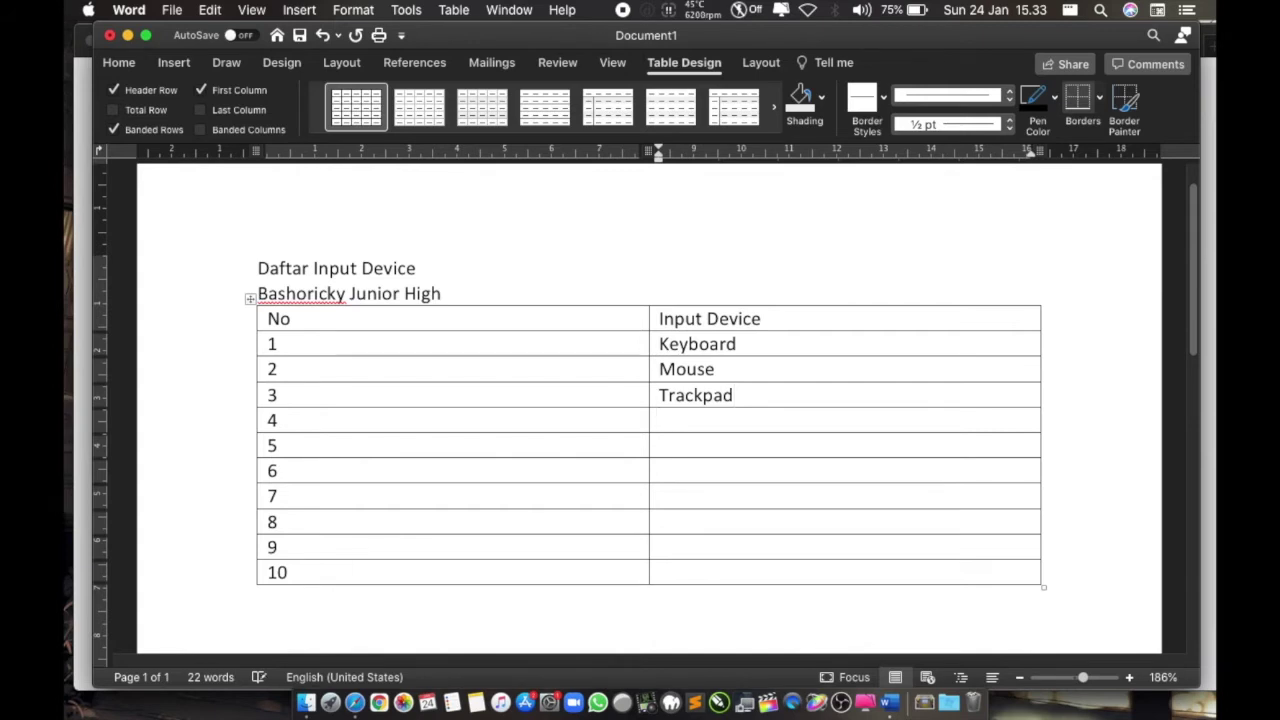
text(Finger)
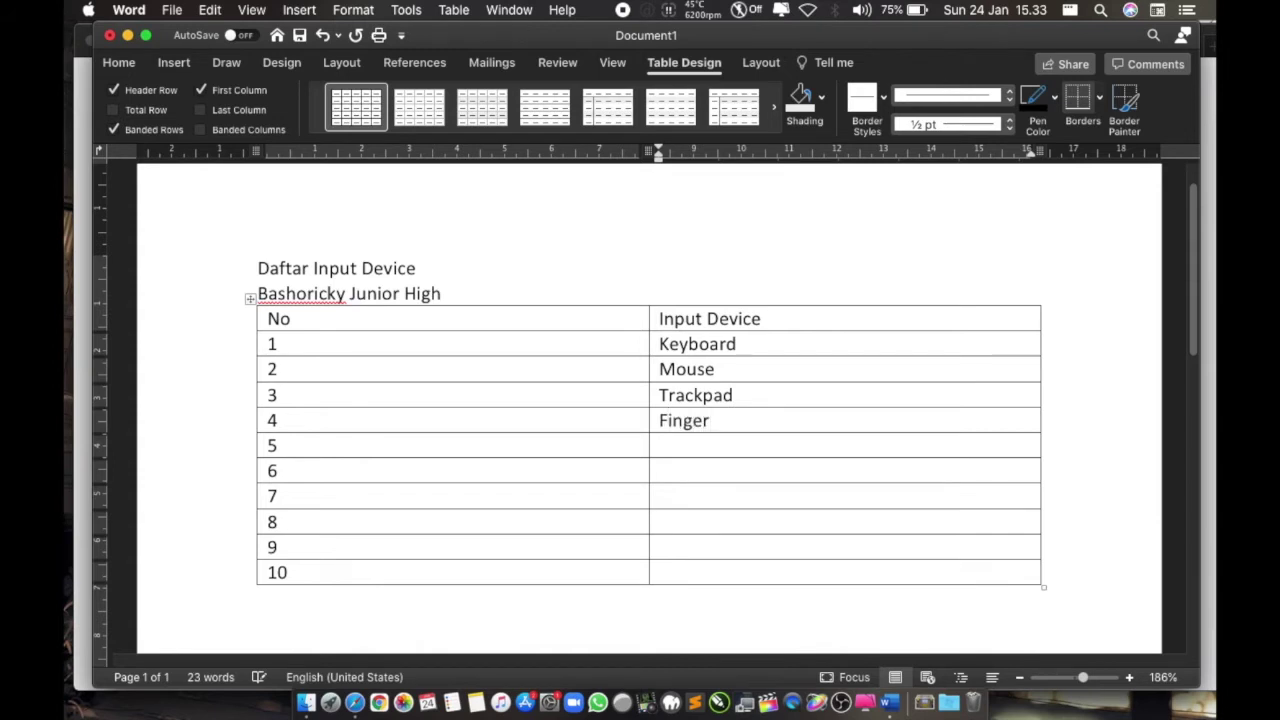
text(print)
Step: Enter Scanner, Microphone (fixing a typo) and Remote Control in rows 5–7, and begin Barcode Reader in row 8
click(660, 445)
text(Scanner)
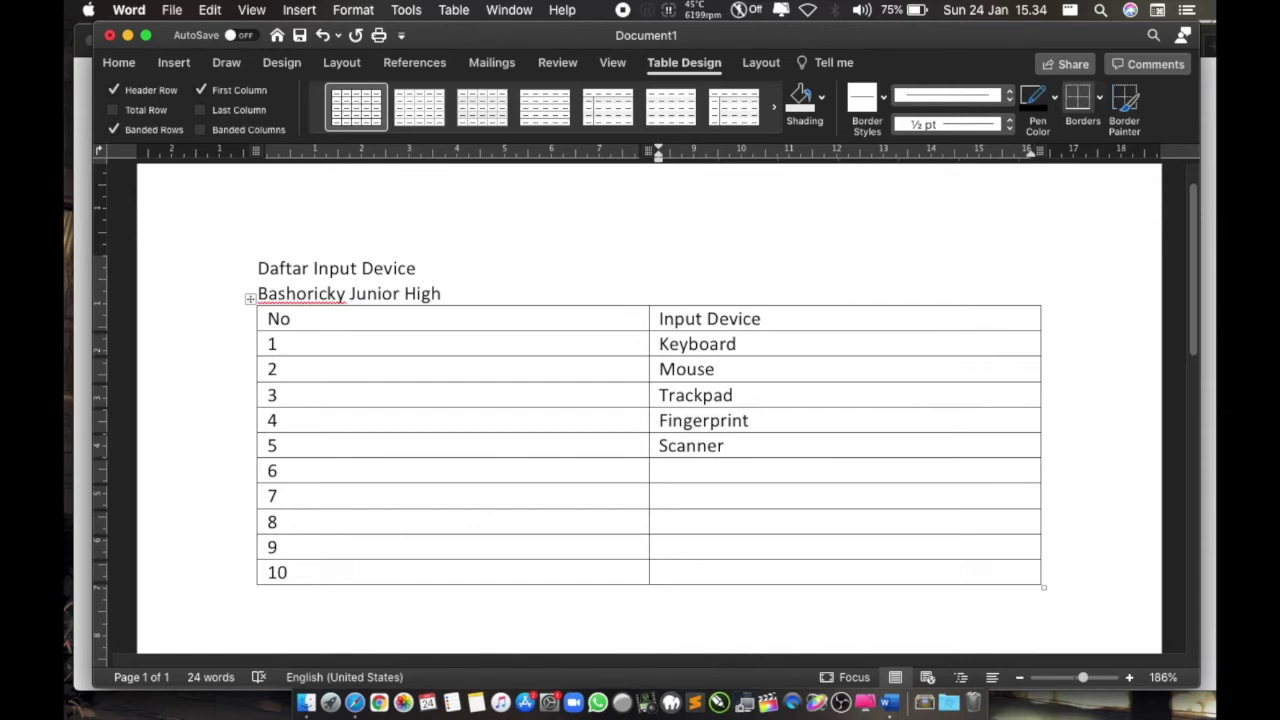
click(659, 470)
text(Micro)
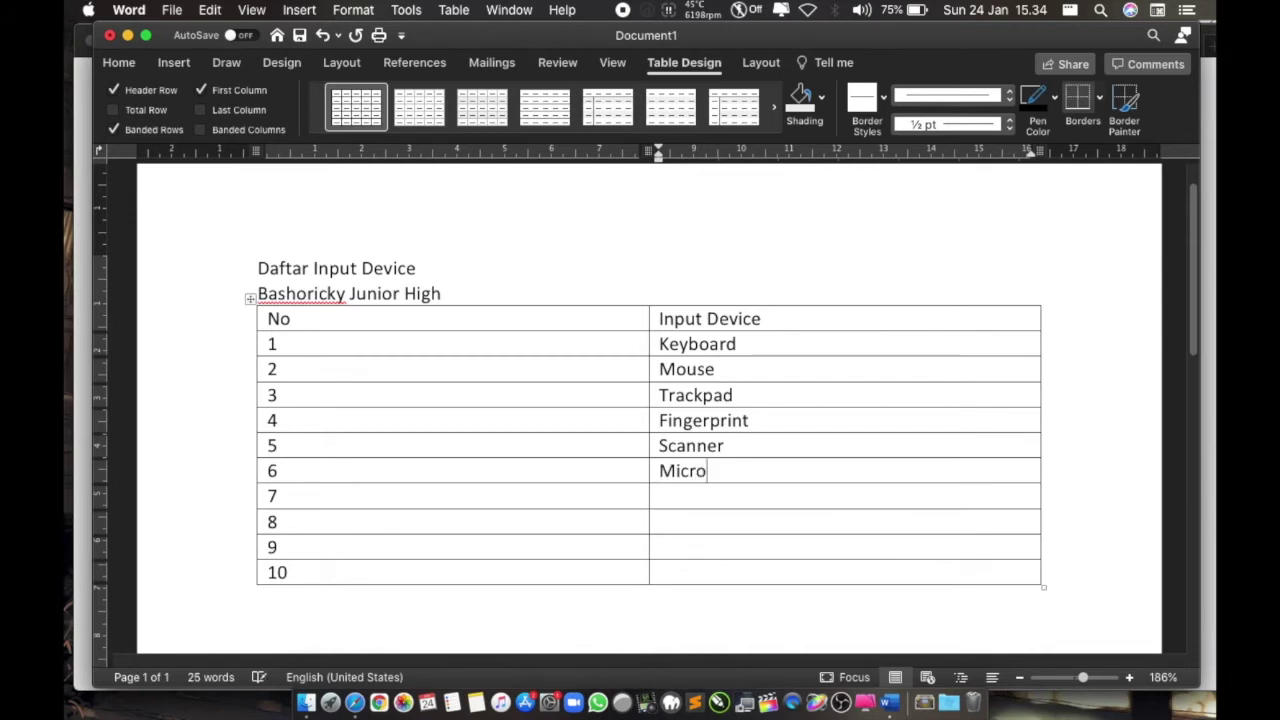
text(phen)
key(BackSpace)
key(BackSpace)
text(one)
click(660, 496)
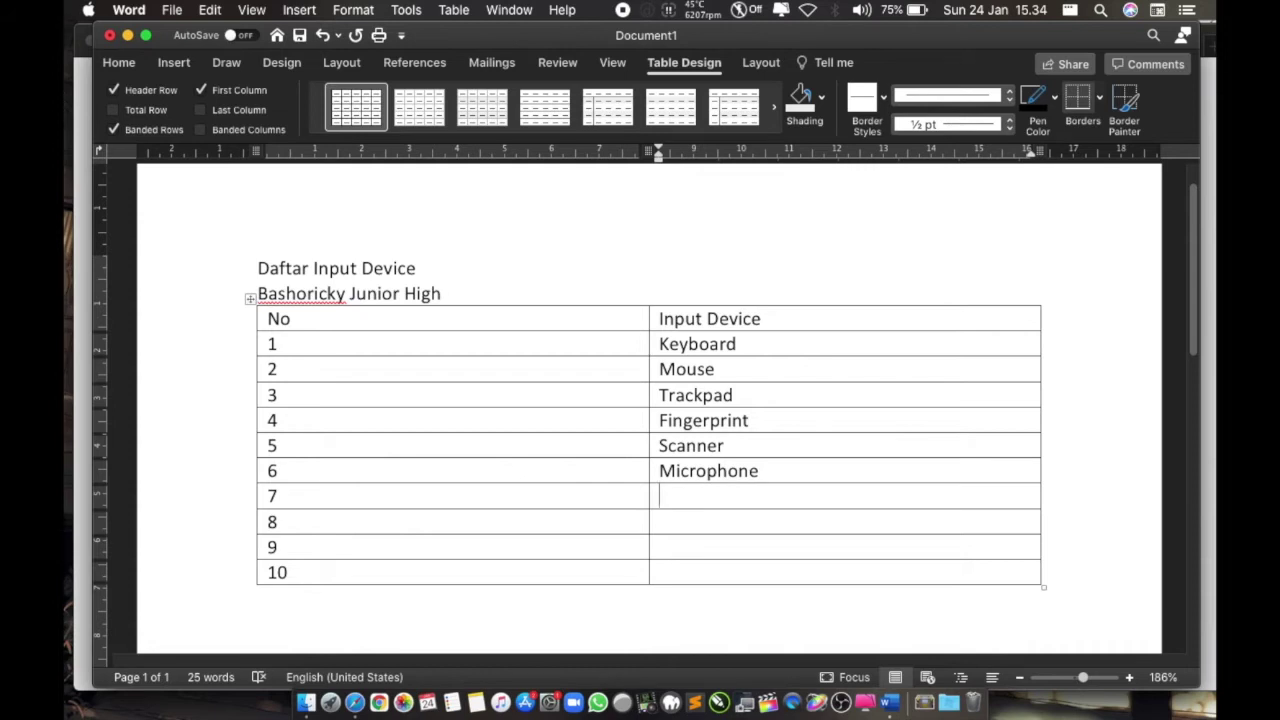
text(Re)
text(mote Contr)
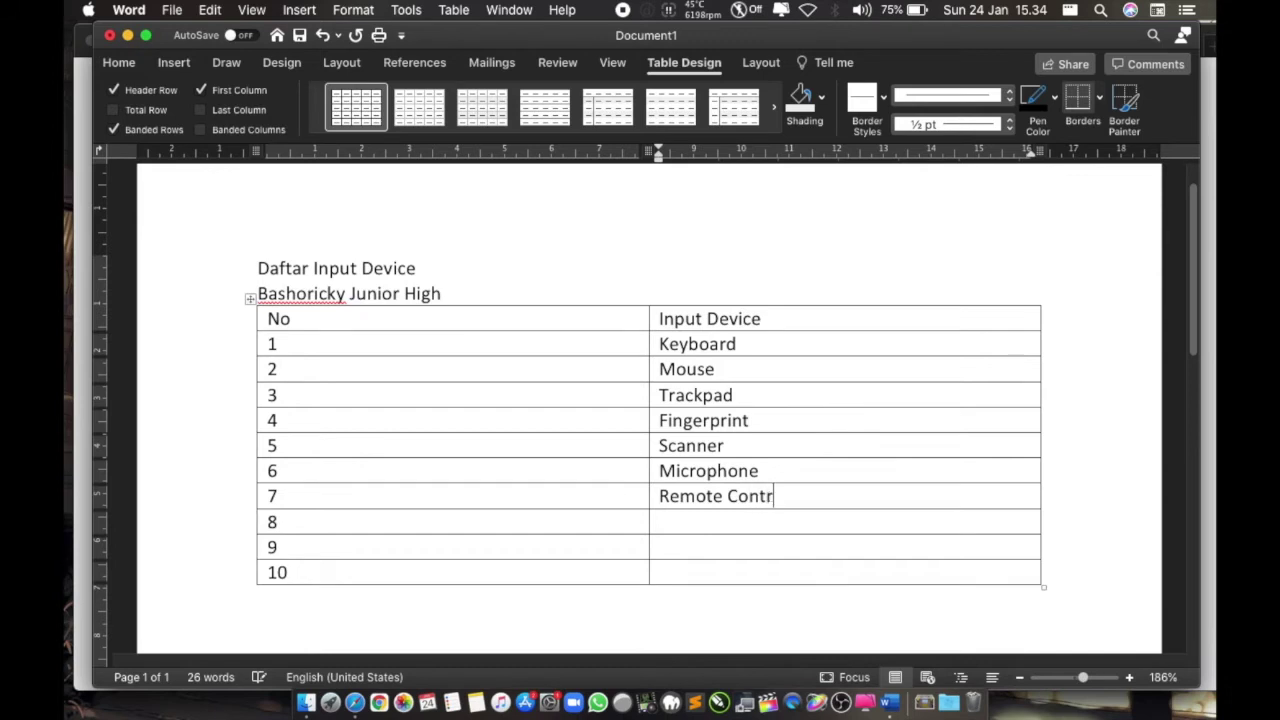
text(ol)
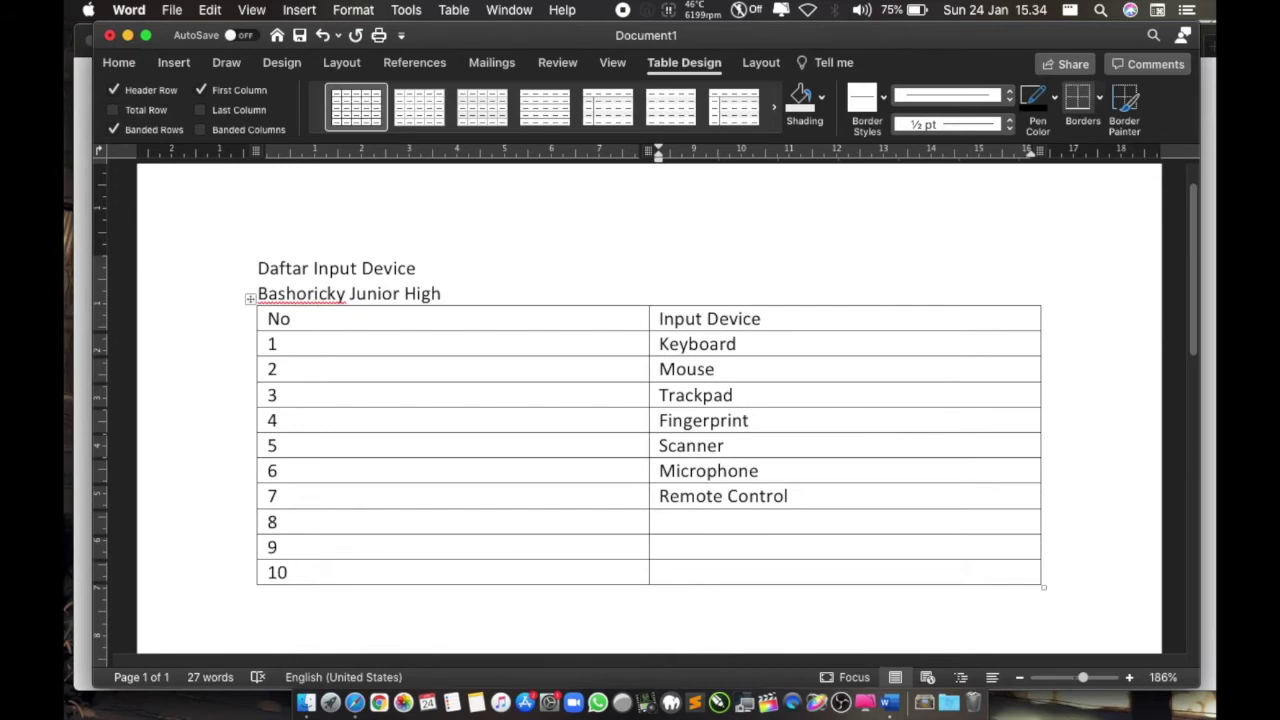
click(660, 521)
text(B)
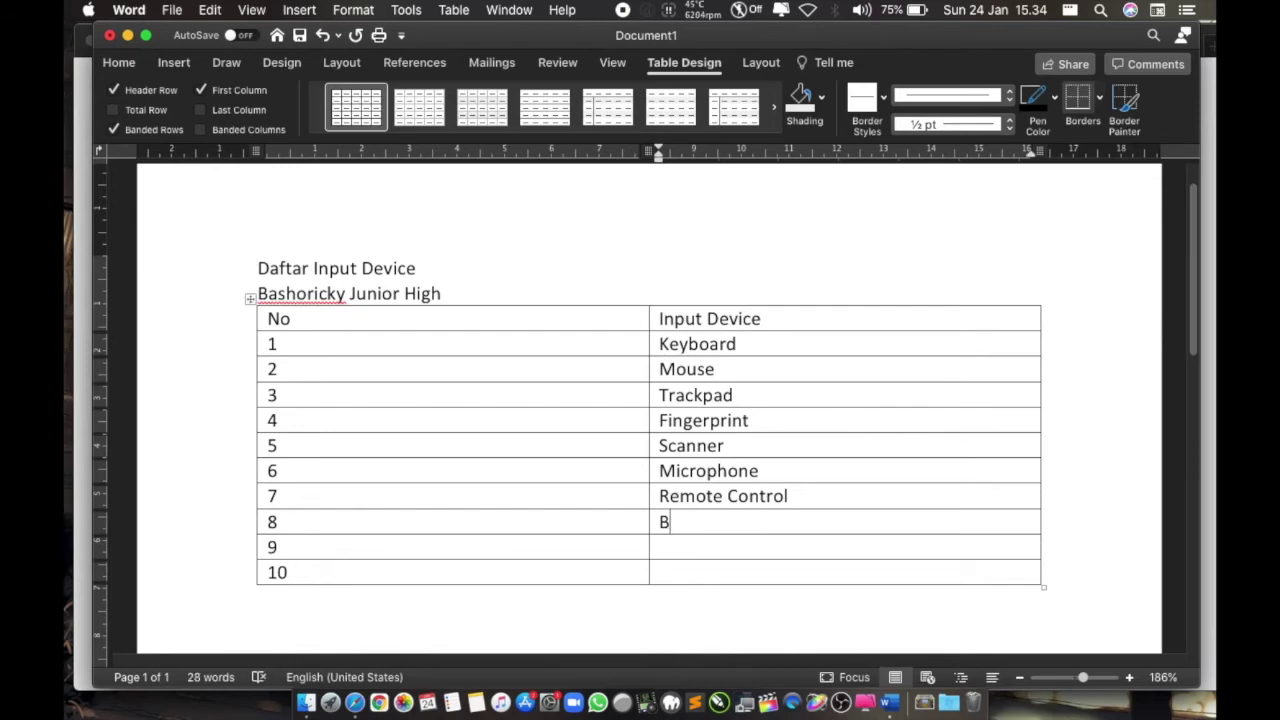
text(arcode )
text(Rea)
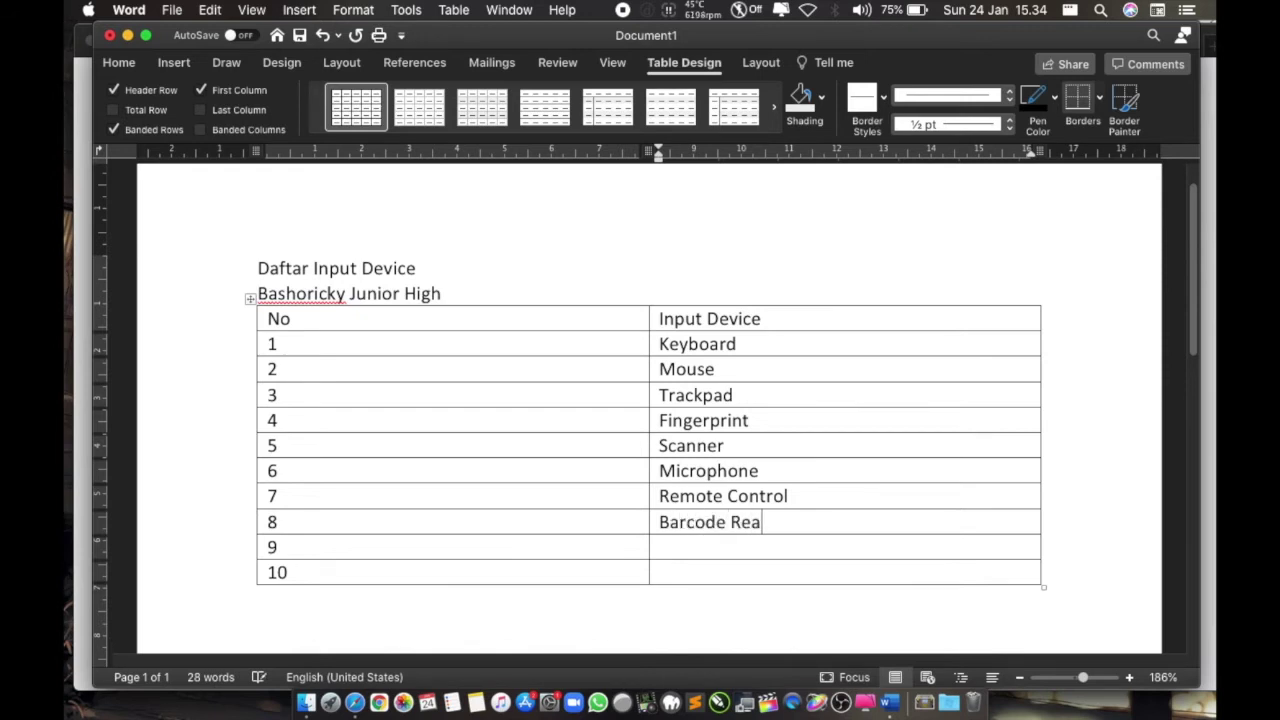
text(d)
Step: Finish 'Barcode Reader' and add 'Touch Screen' and 'Joy Stick' in rows 9 and 10
text(er)
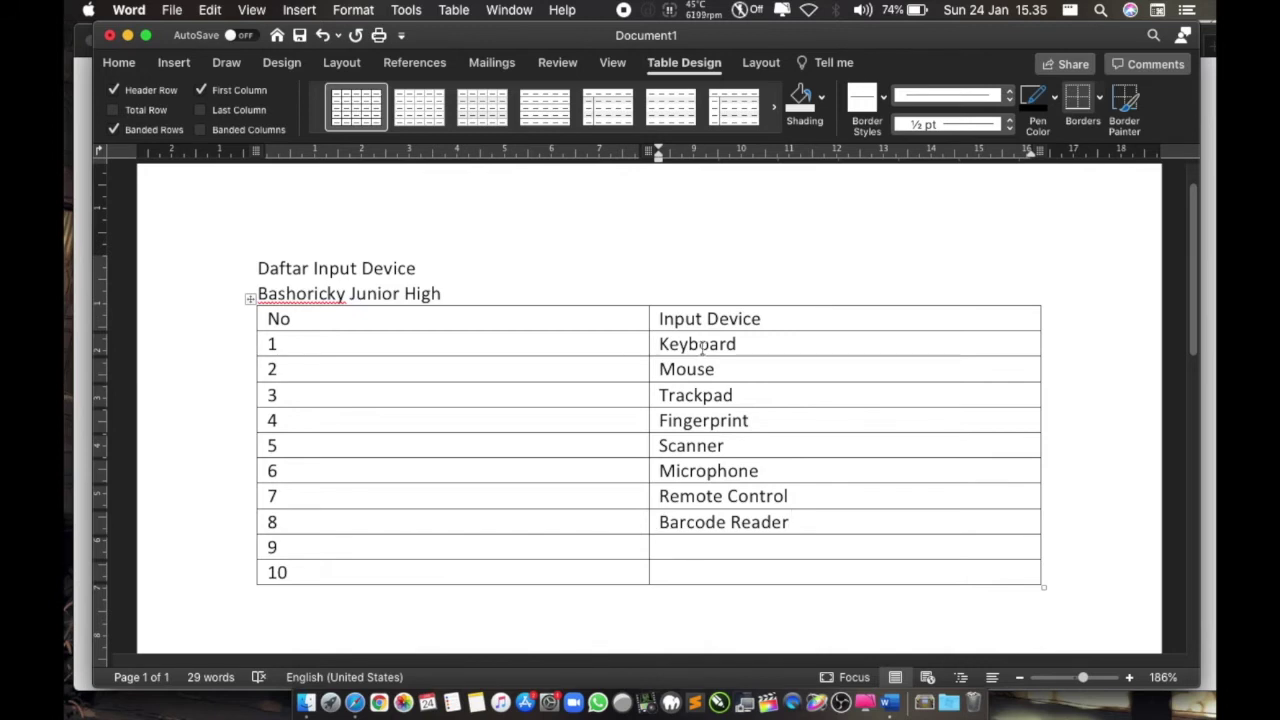
text(T)
text(ouch Sc)
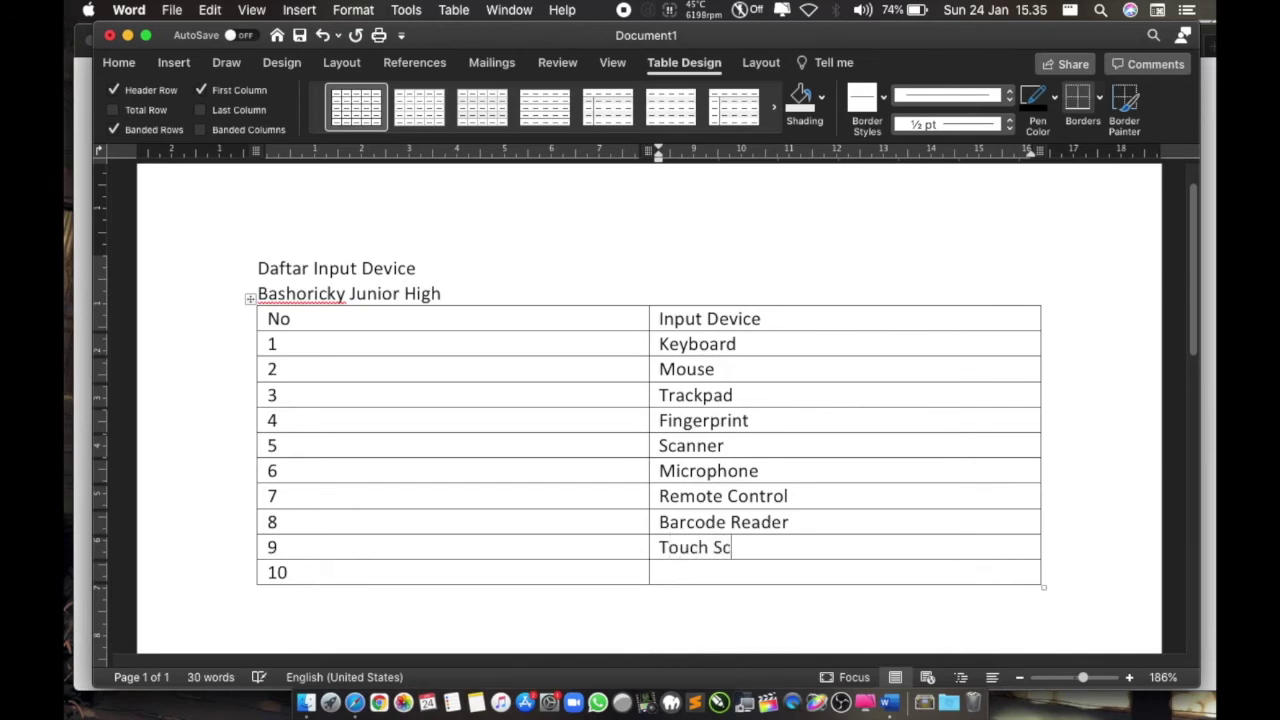
text(reen)
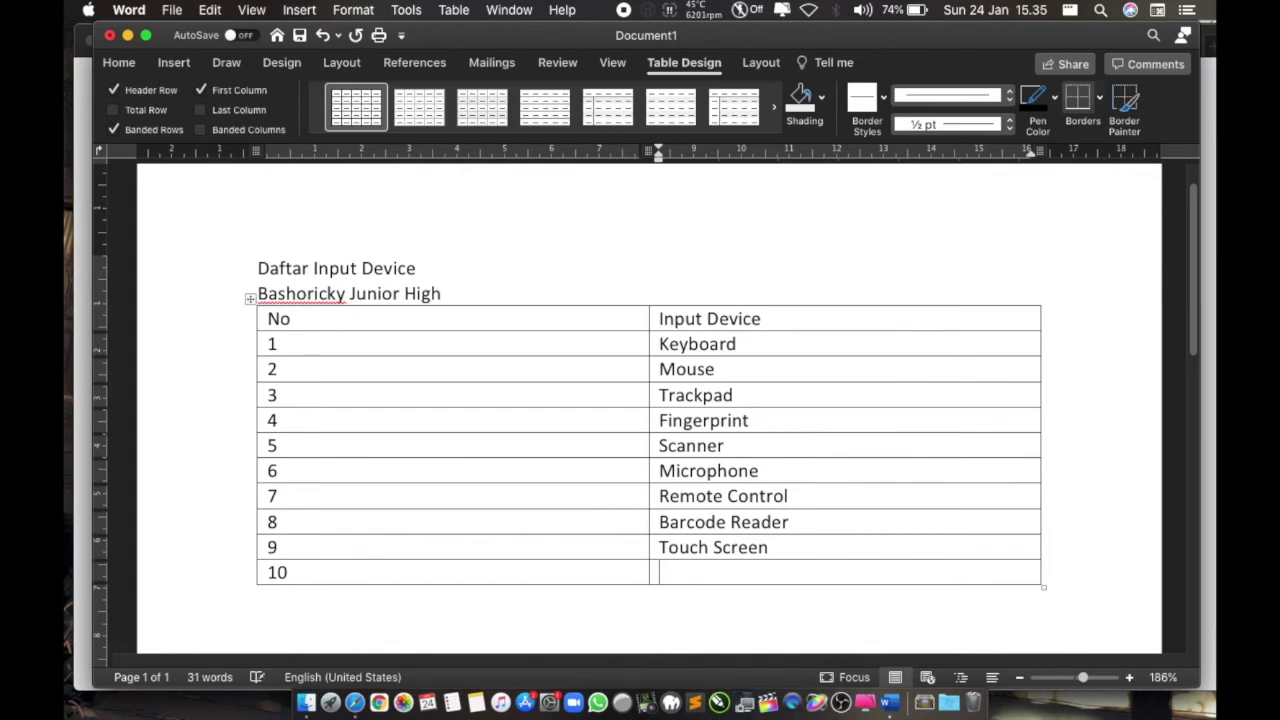
key(Tab)
text(Joy S)
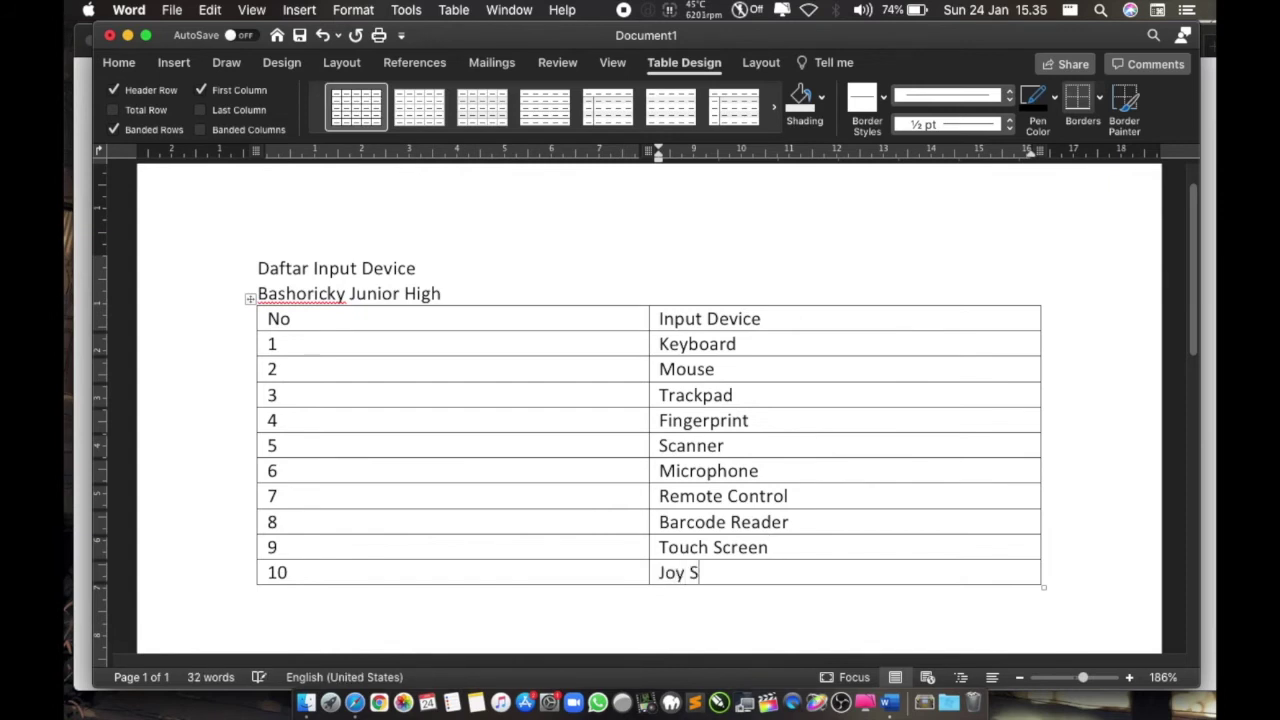
text(tick)
scroll(646, 480, up, 2)
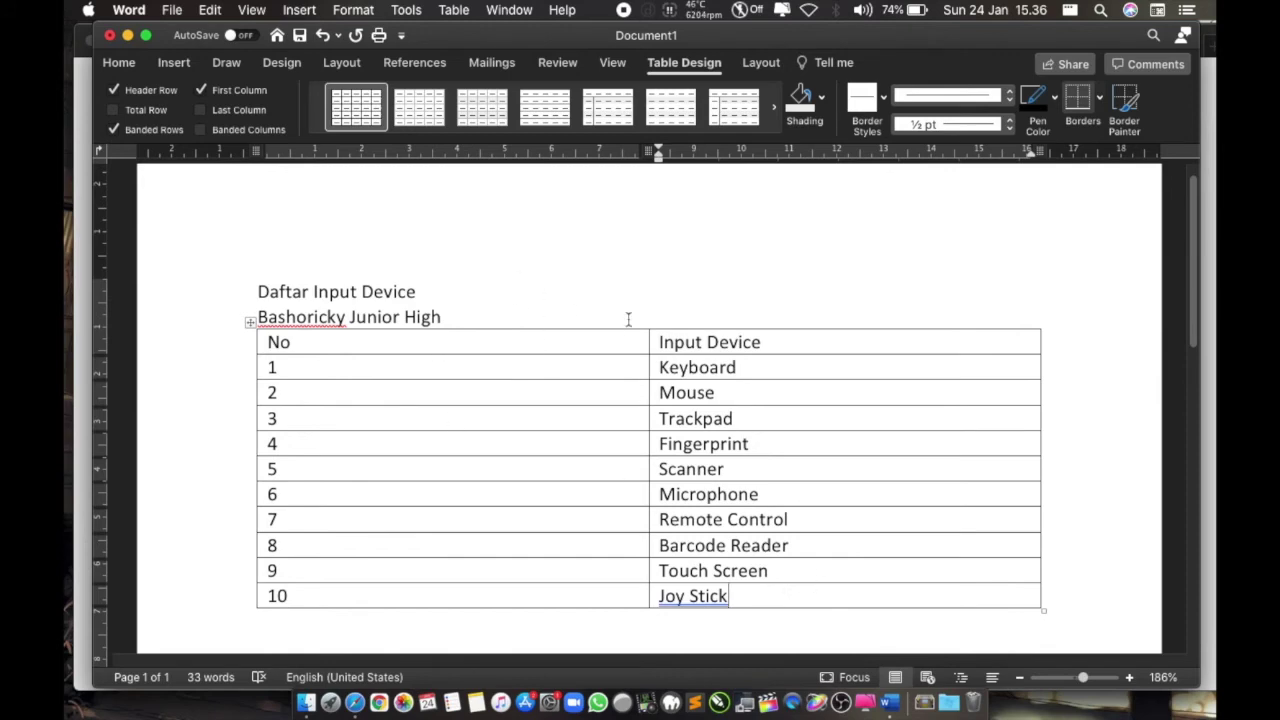
Step: Center the 'Daftar Input Device' title line
scroll(485, 459, down, 2)
scroll(486, 451, down, 2)
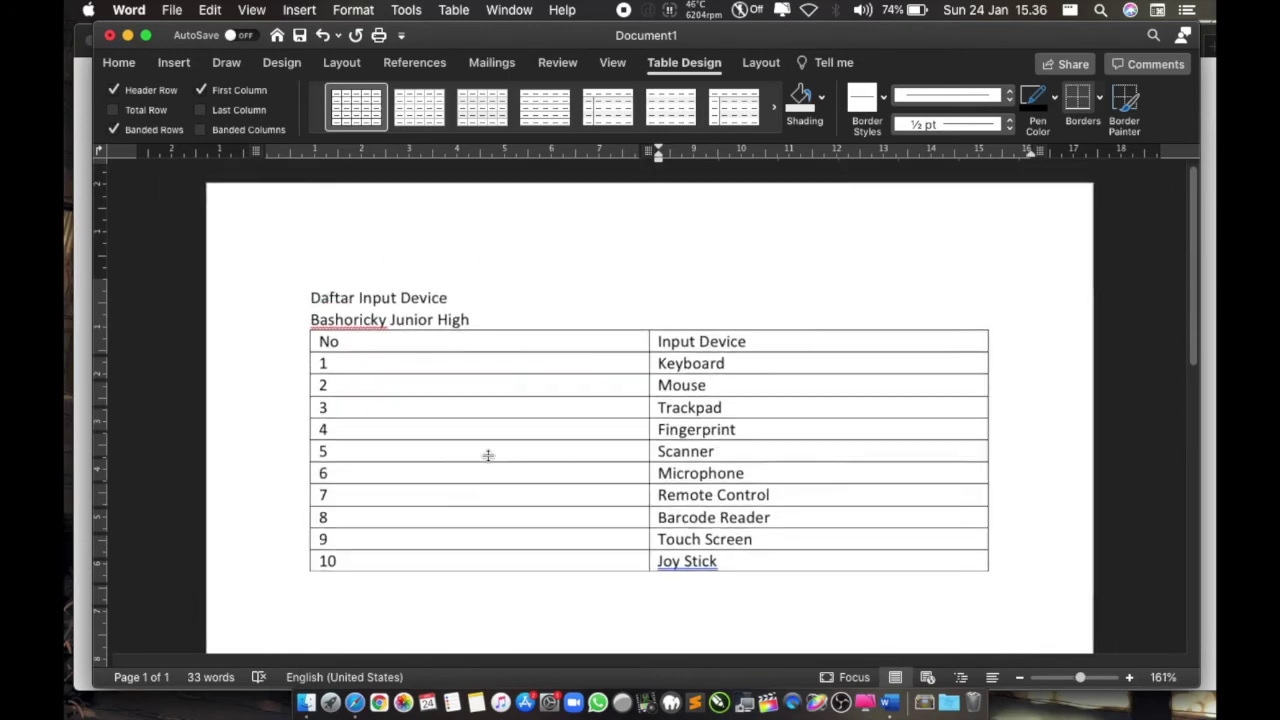
scroll(486, 445, down, 1)
click(406, 350)
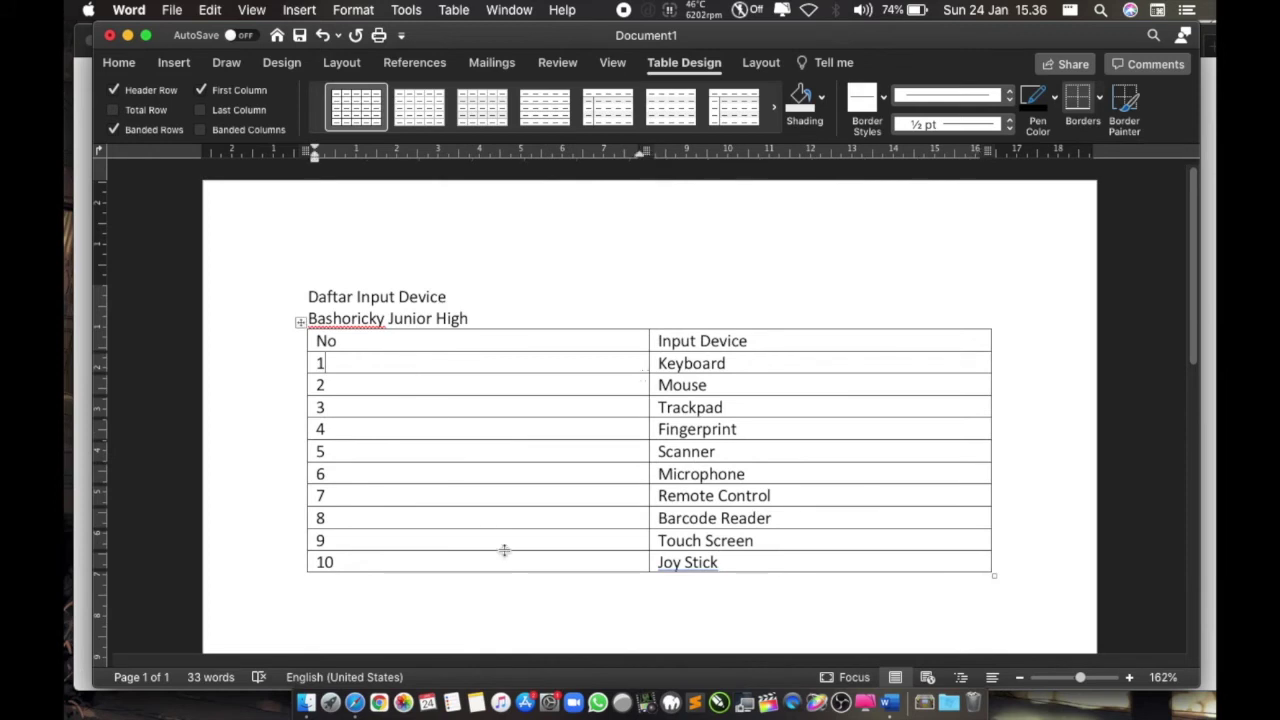
click(537, 563)
click(381, 368)
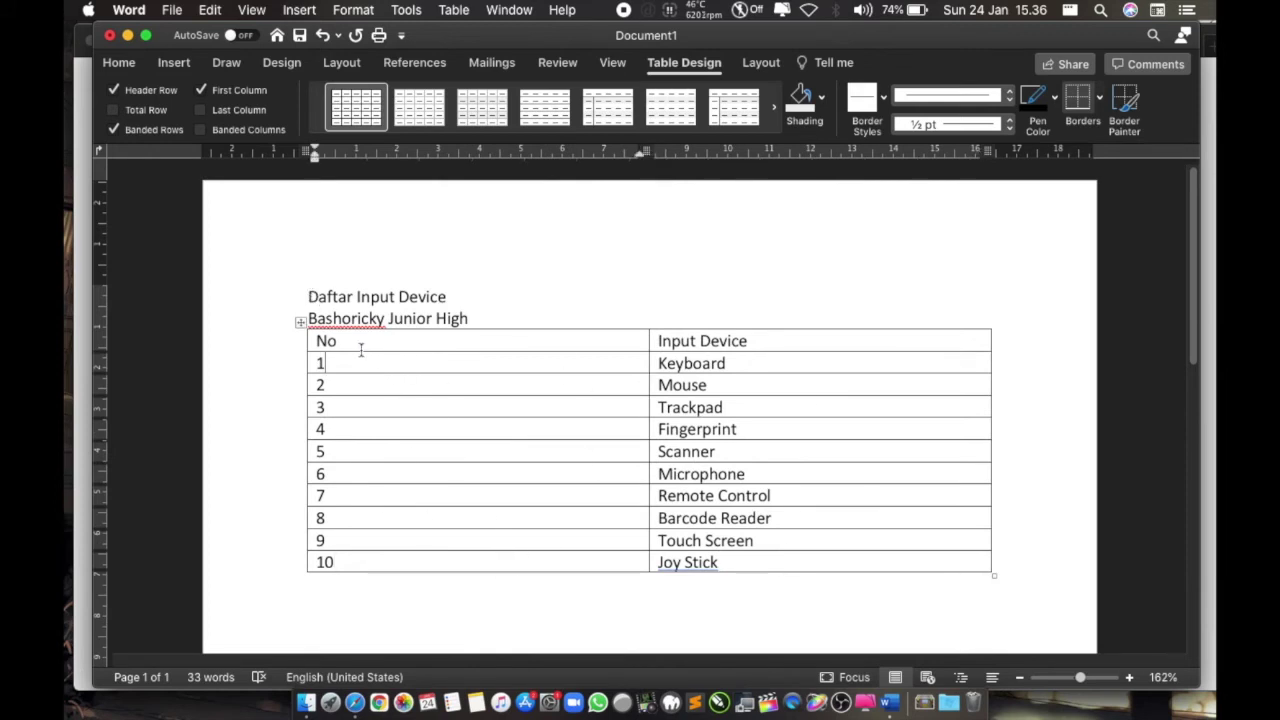
click(308, 296)
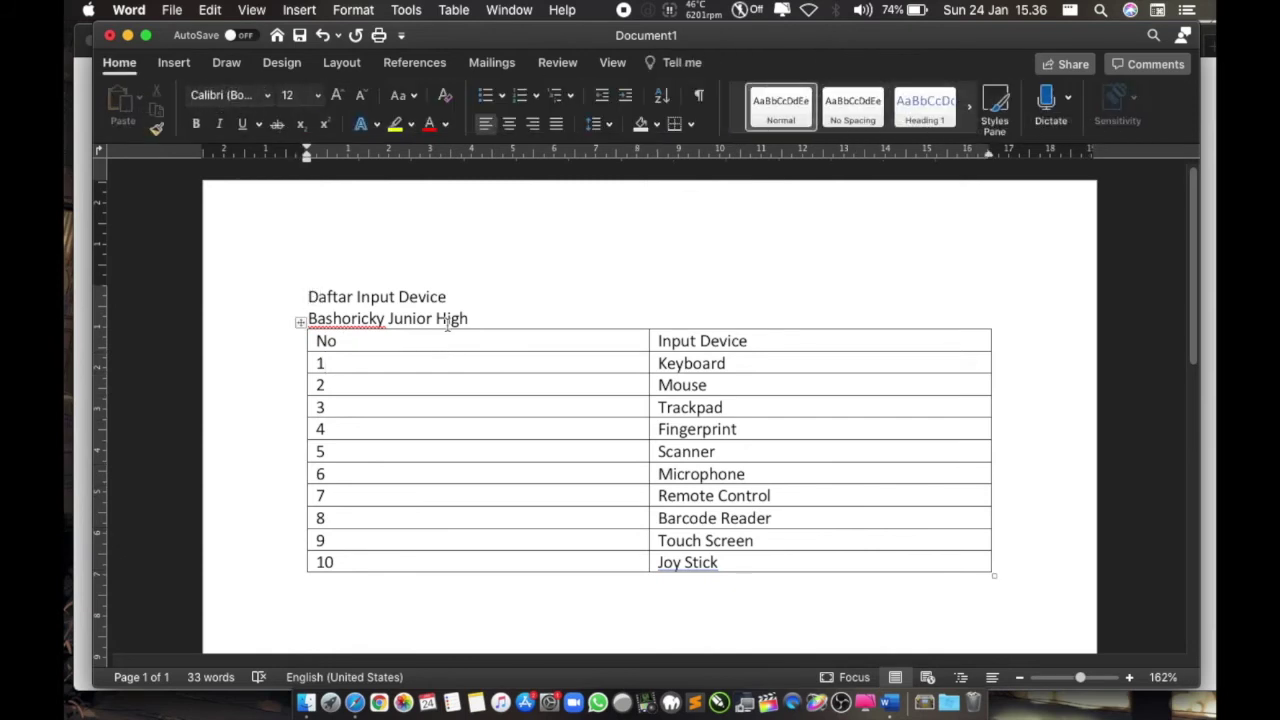
drag(309, 296, 459, 302)
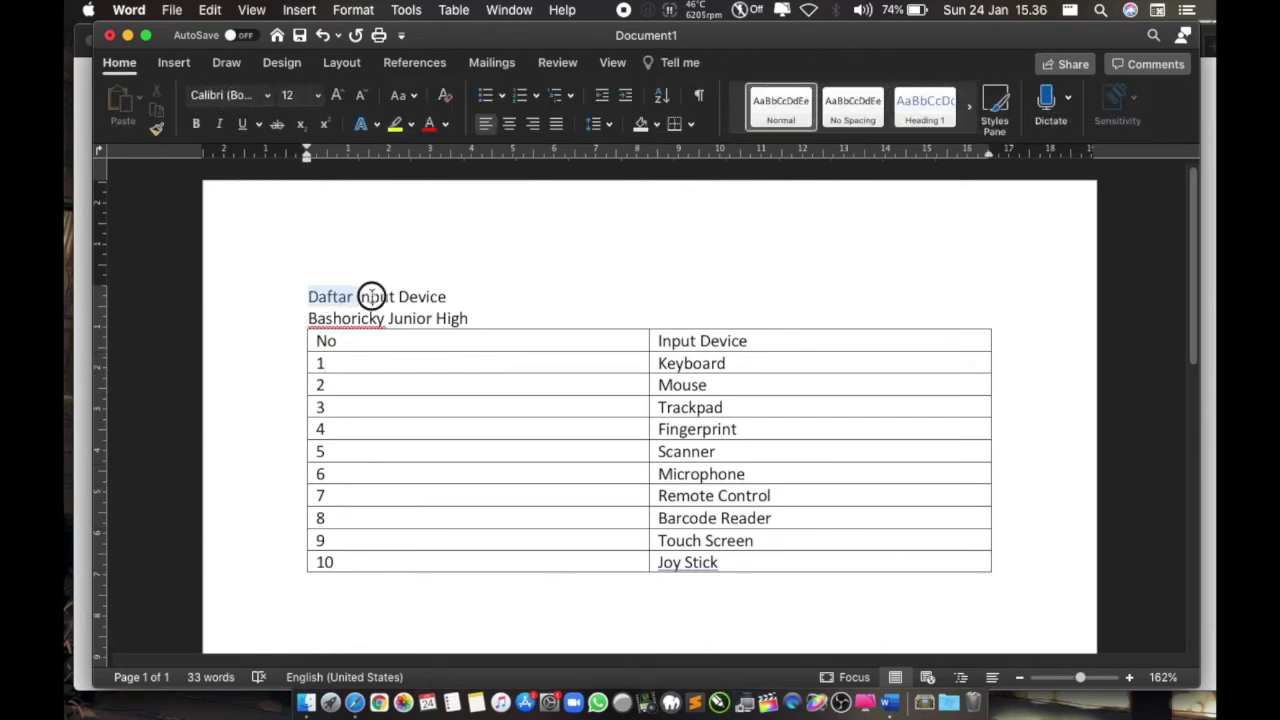
click(459, 302)
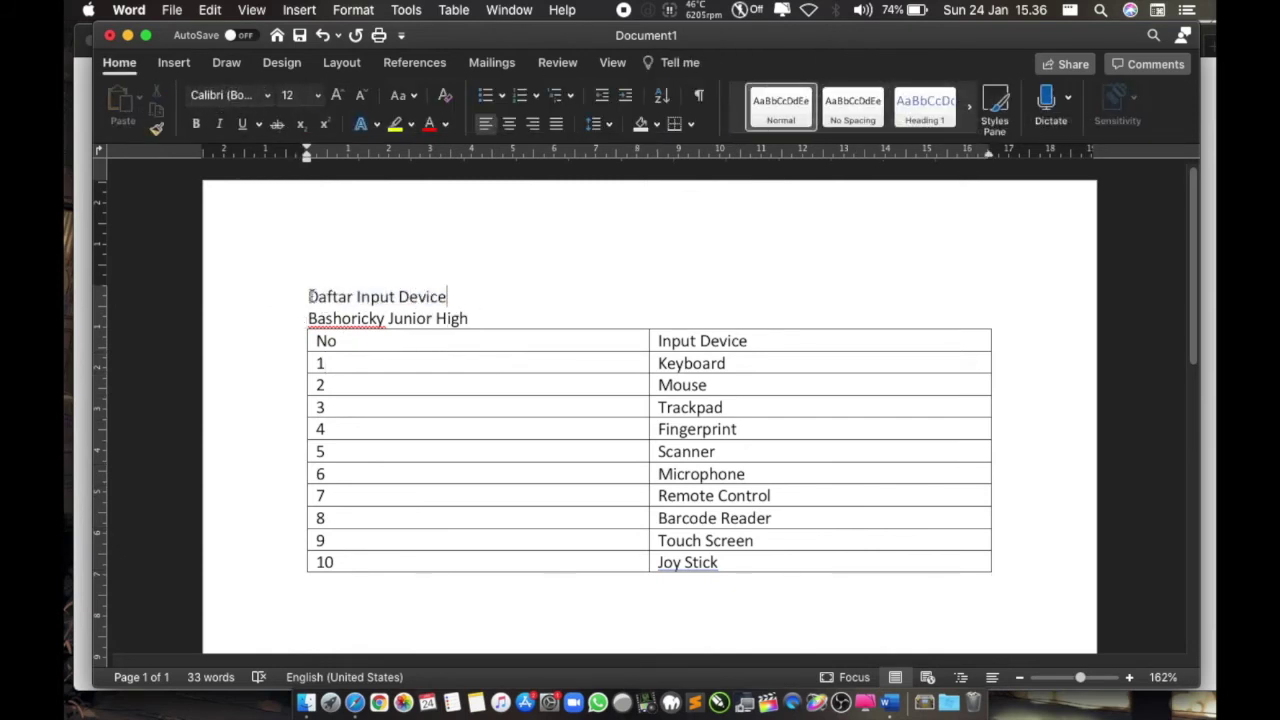
click(510, 126)
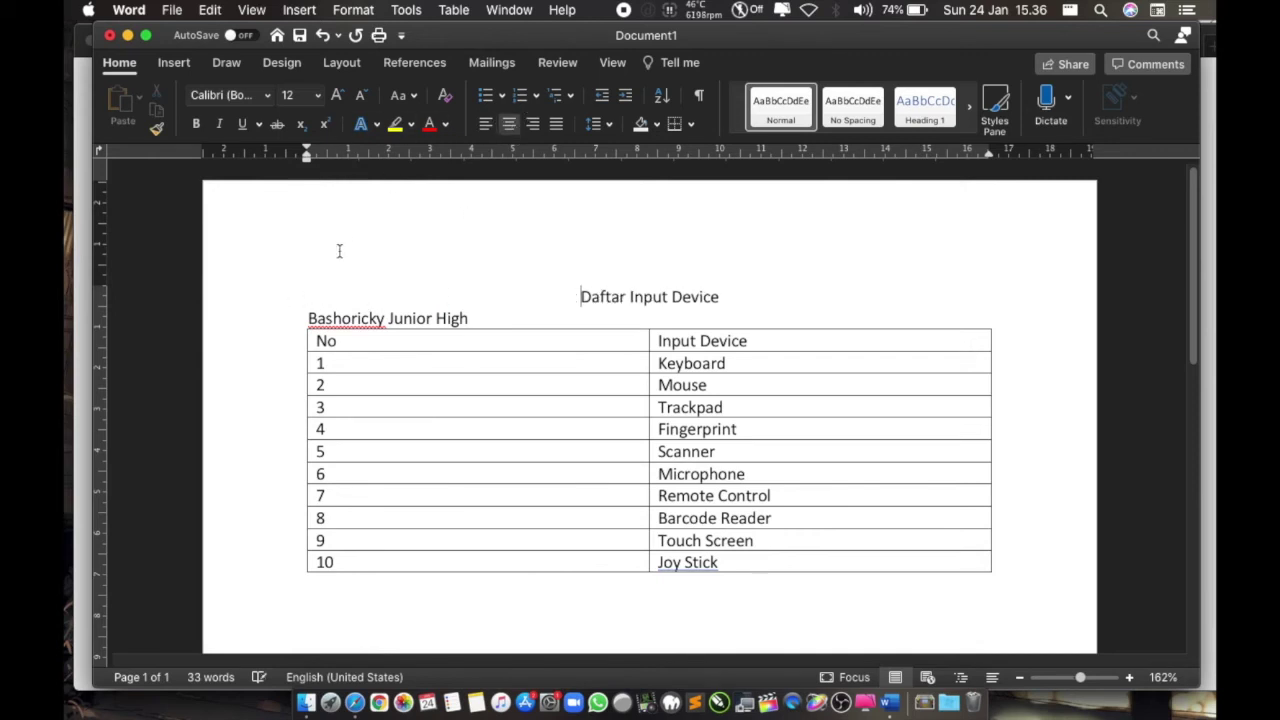
Step: Center the school-name line, then select the 'Daftar Input Device' title
click(309, 318)
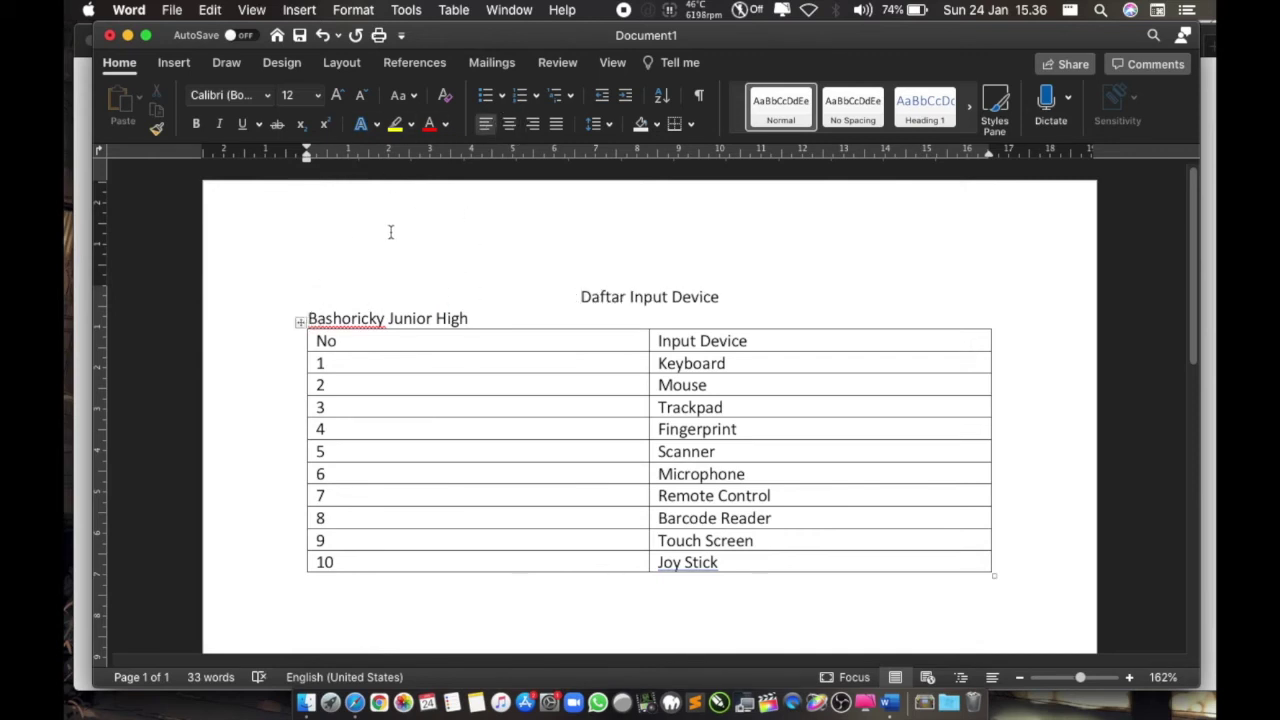
click(509, 126)
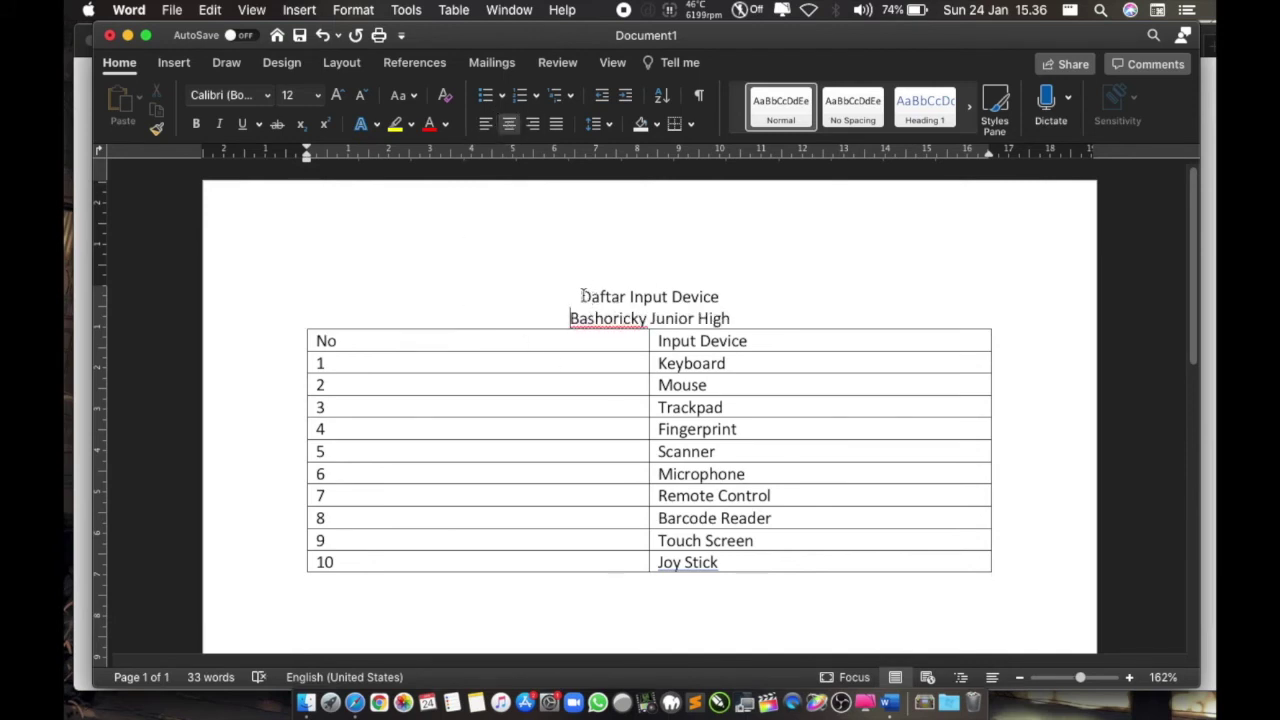
click(728, 294)
drag(578, 296, 728, 296)
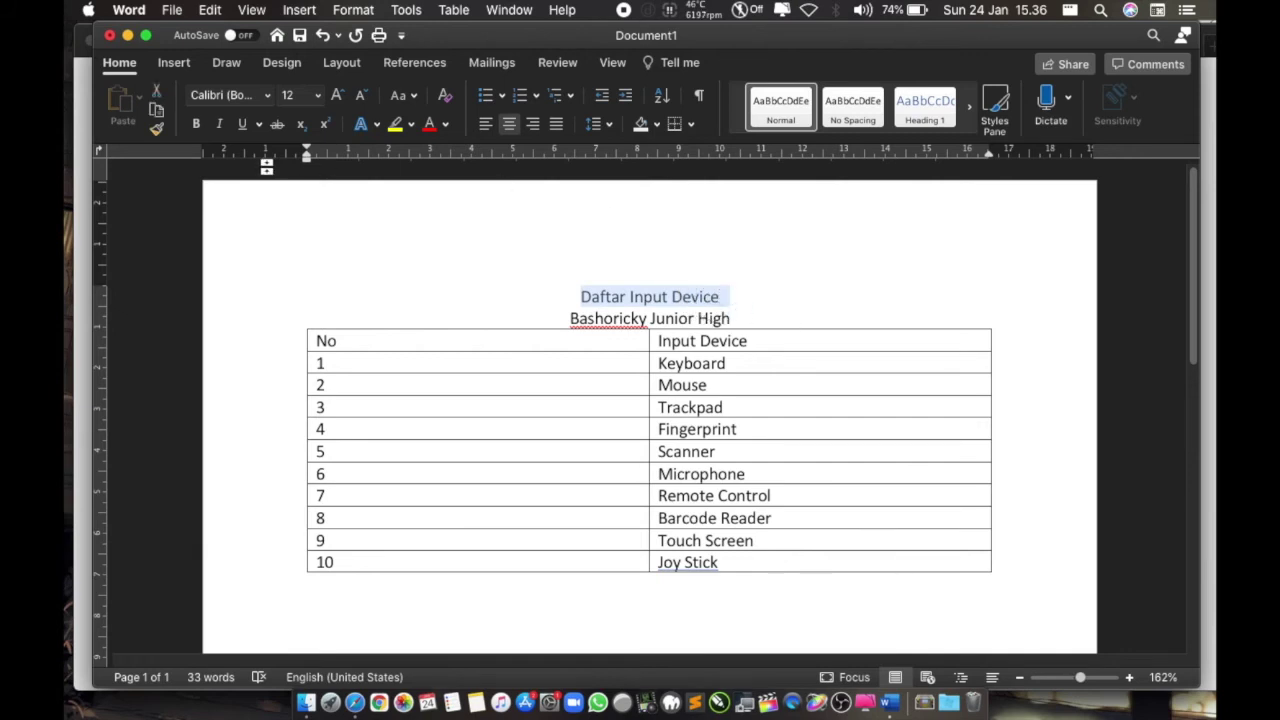
Step: Make the Daftar Input Device title bold at 20 pt
click(197, 125)
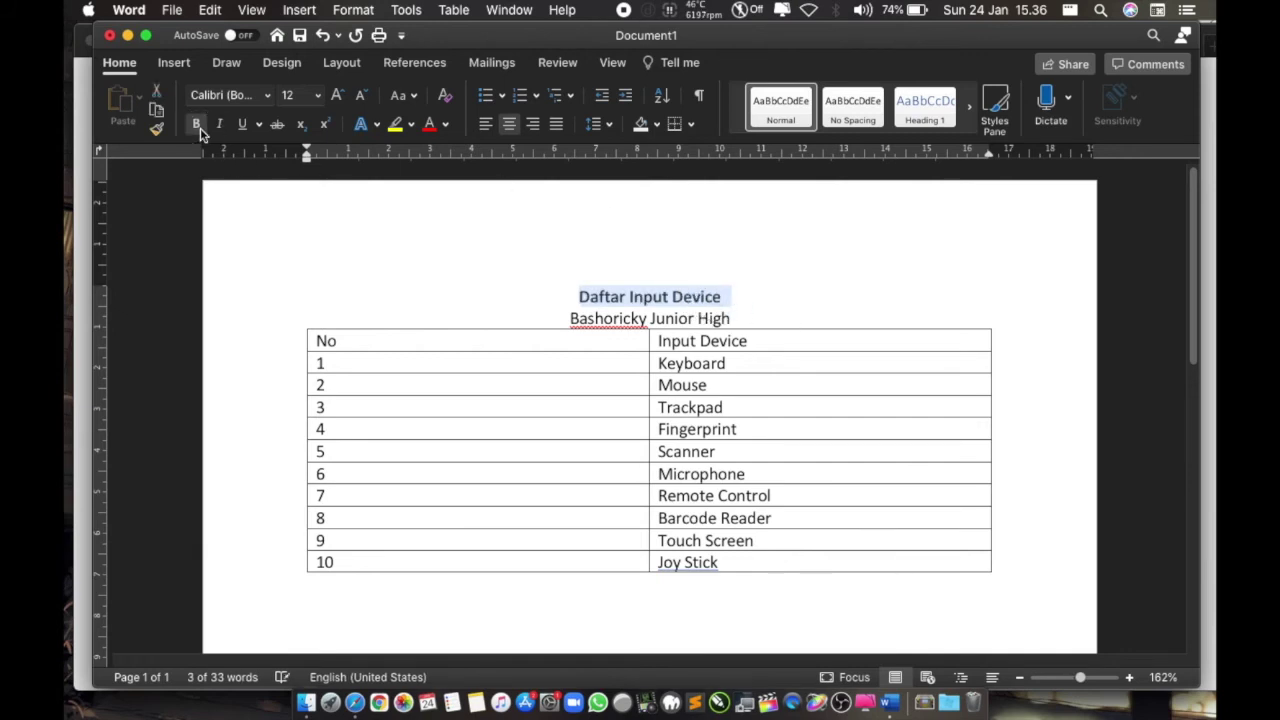
click(338, 96)
click(340, 97)
click(318, 95)
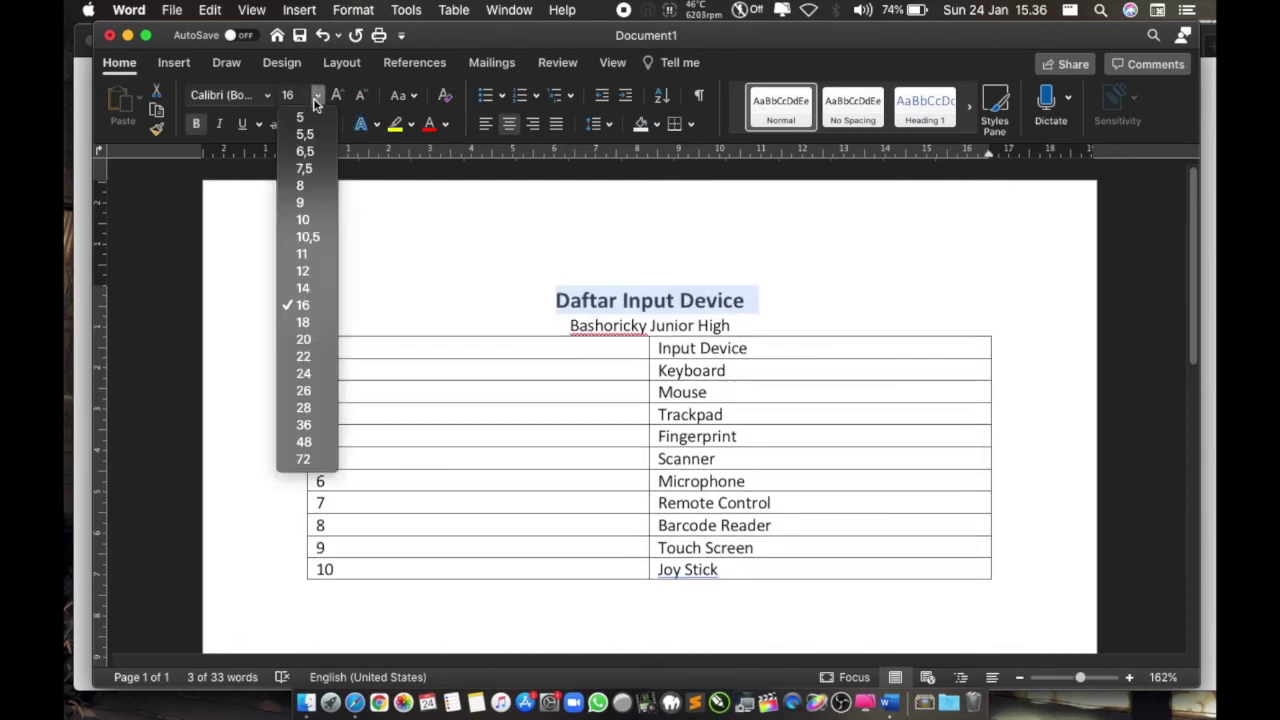
click(310, 339)
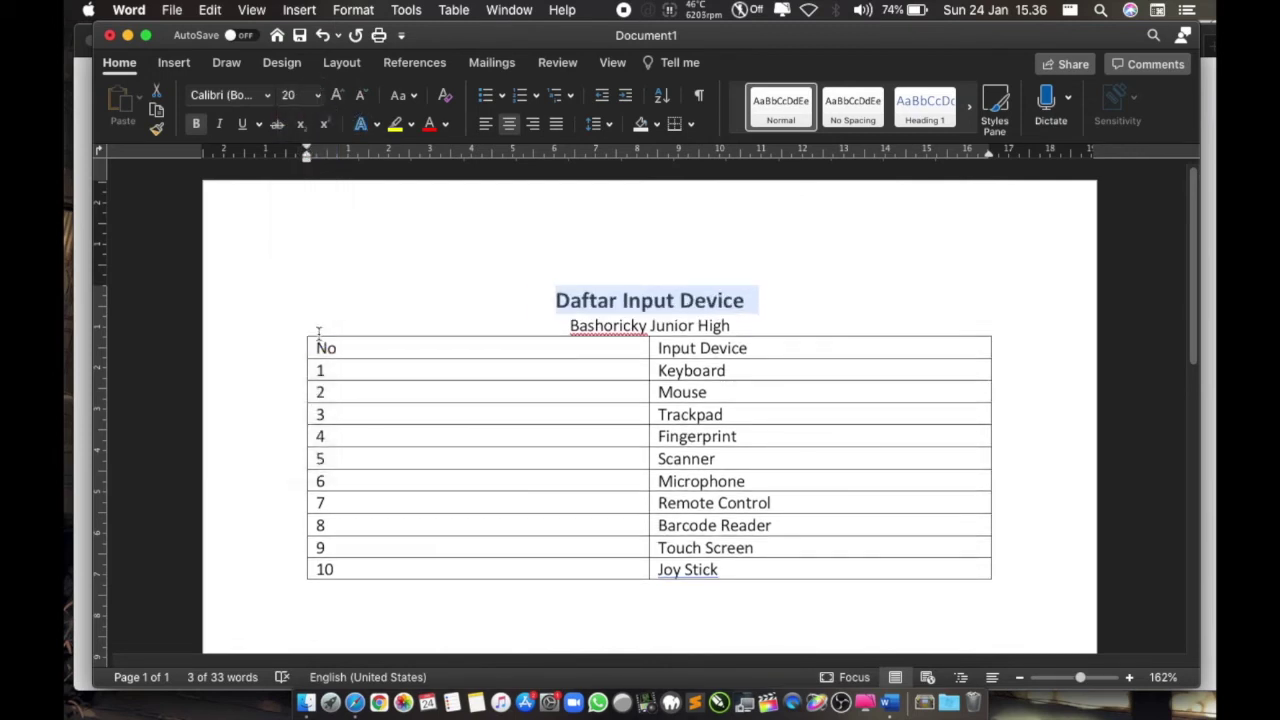
Step: Bold the school-name subtitle line beneath the title
drag(750, 332, 490, 347)
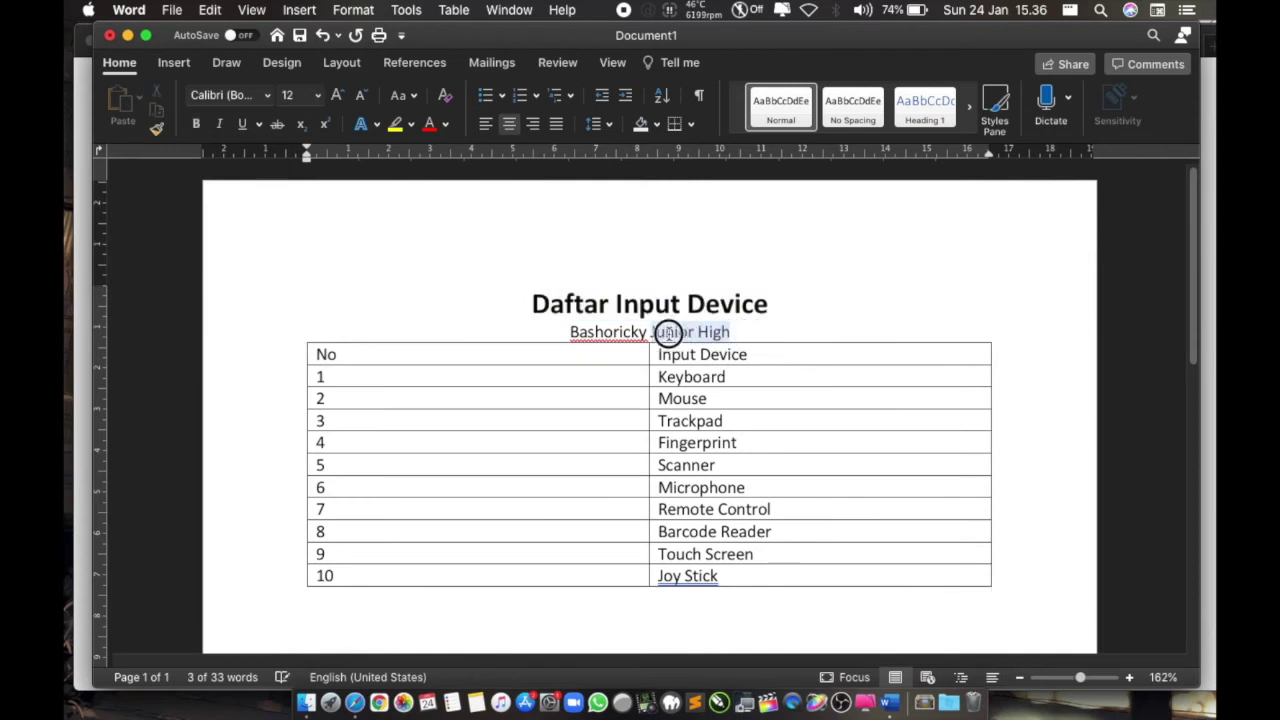
click(196, 123)
click(748, 356)
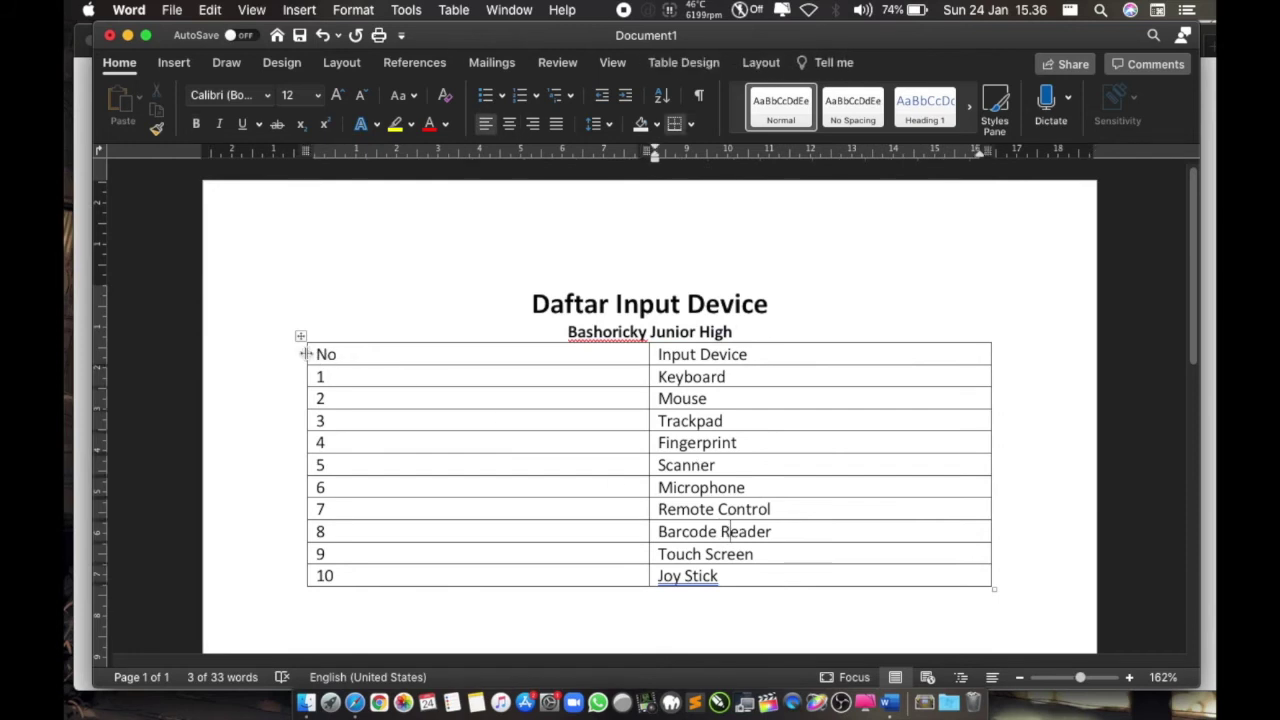
drag(314, 357, 712, 350)
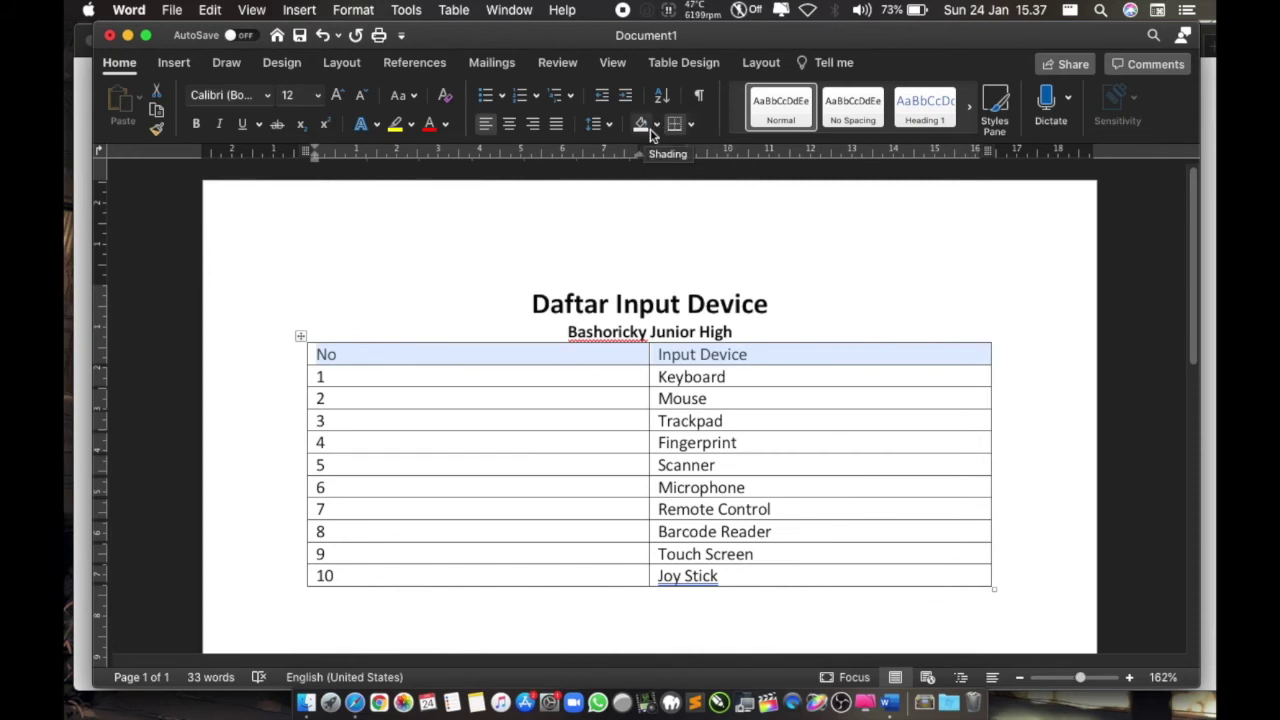
Step: Shade the table's header row green and rows 1–10 light green
click(656, 125)
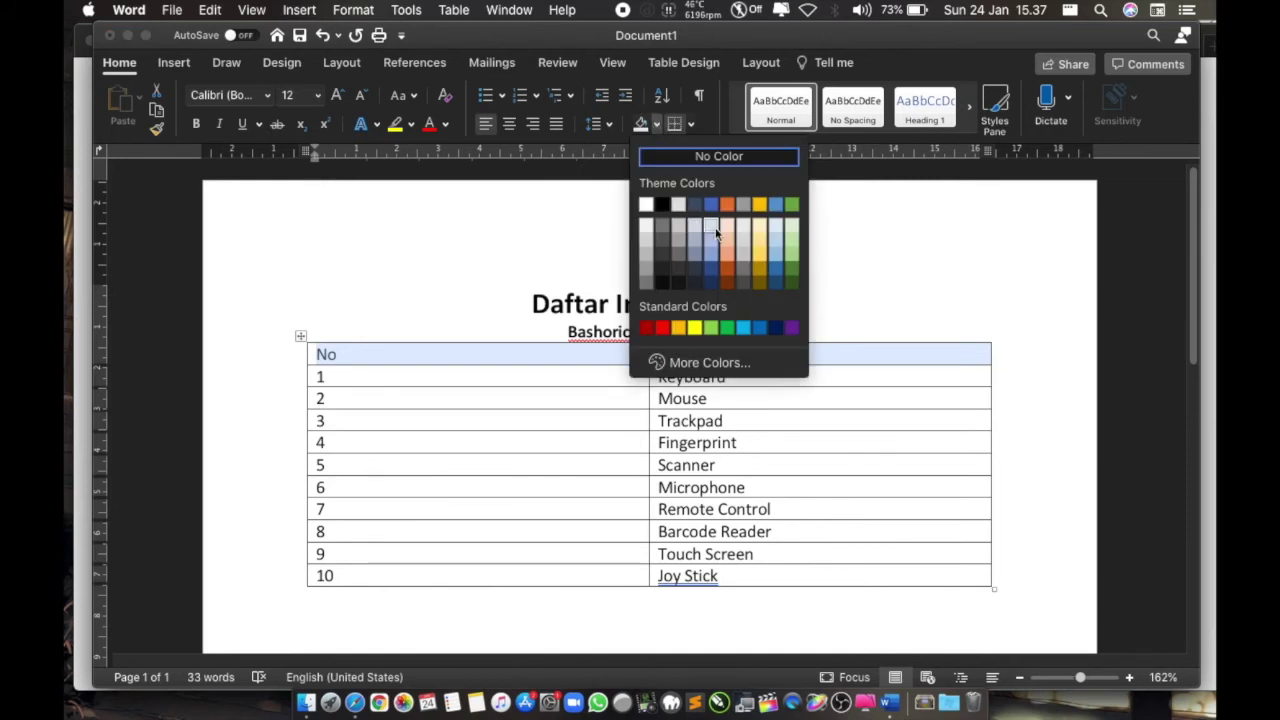
click(792, 248)
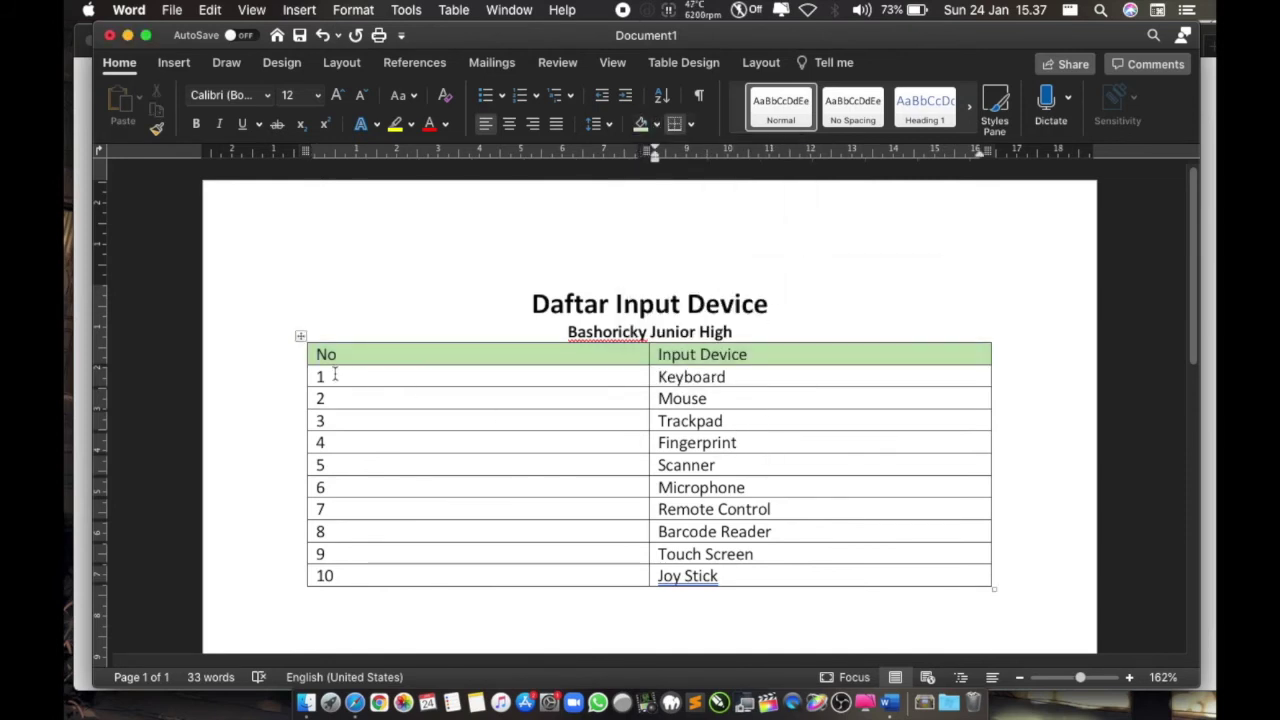
drag(335, 374, 814, 569)
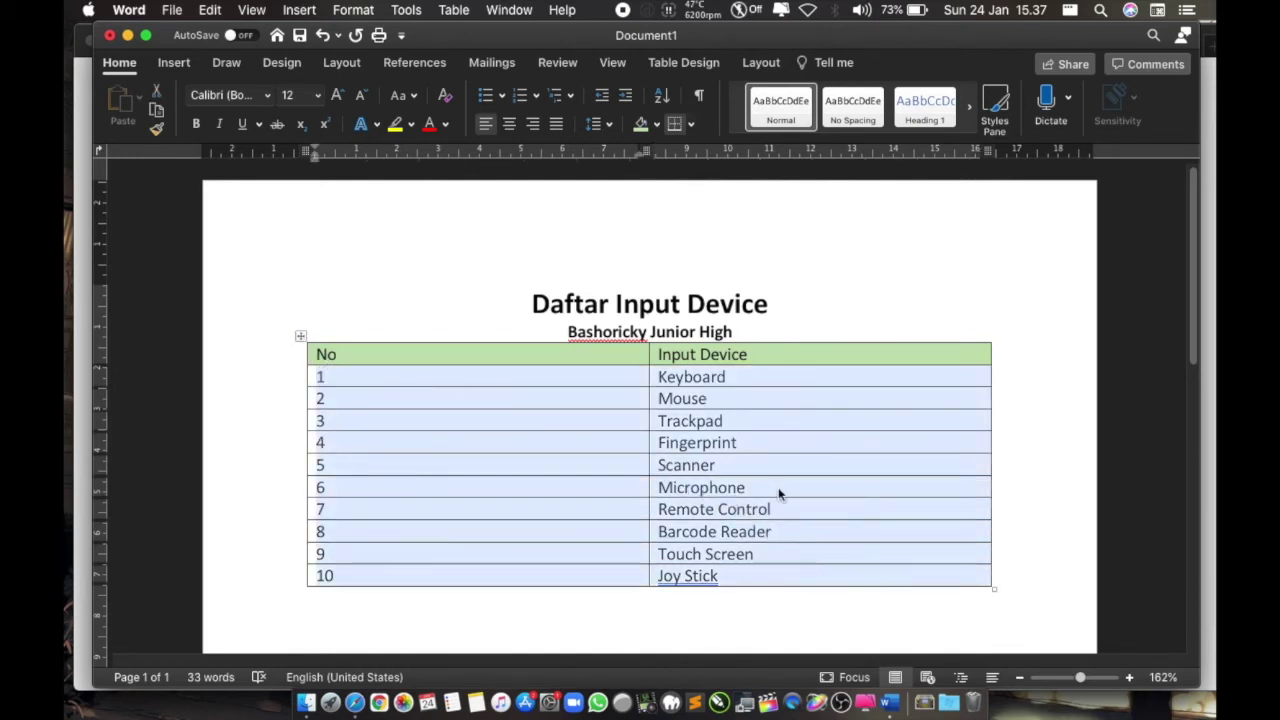
click(656, 124)
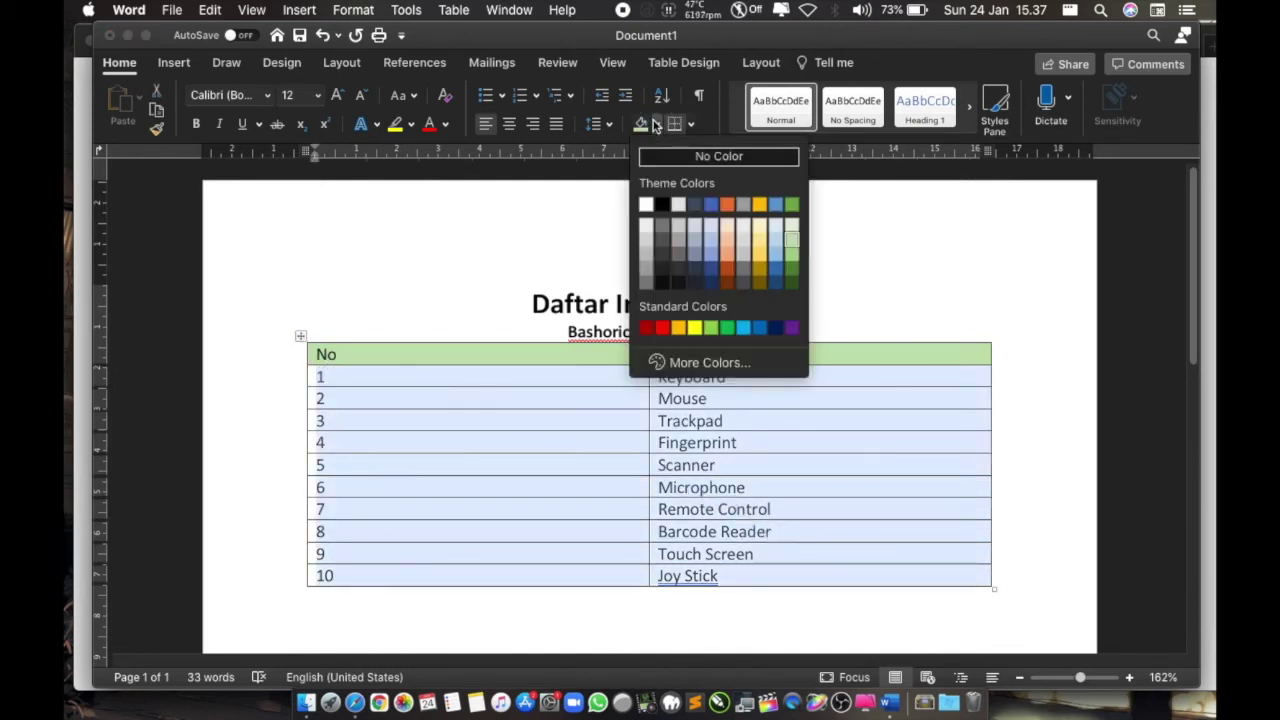
click(793, 220)
click(797, 329)
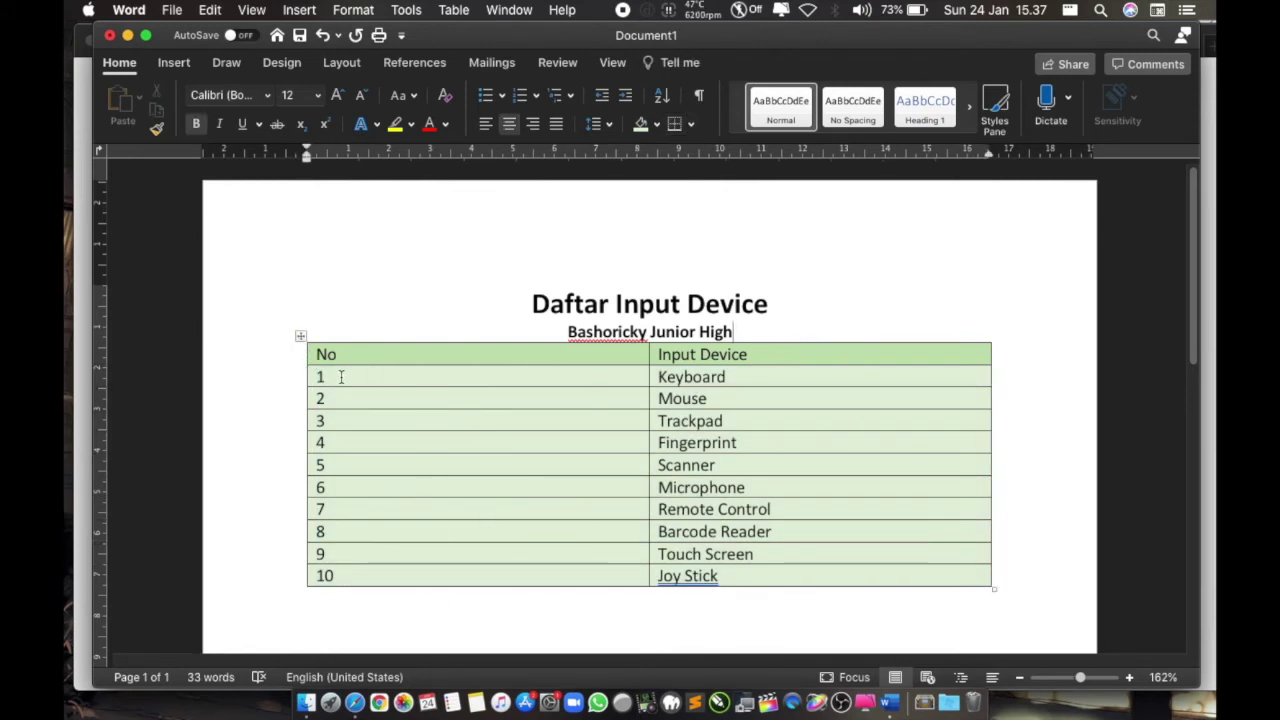
Step: Make the header row text (No, Input Device) bold
drag(326, 355, 763, 353)
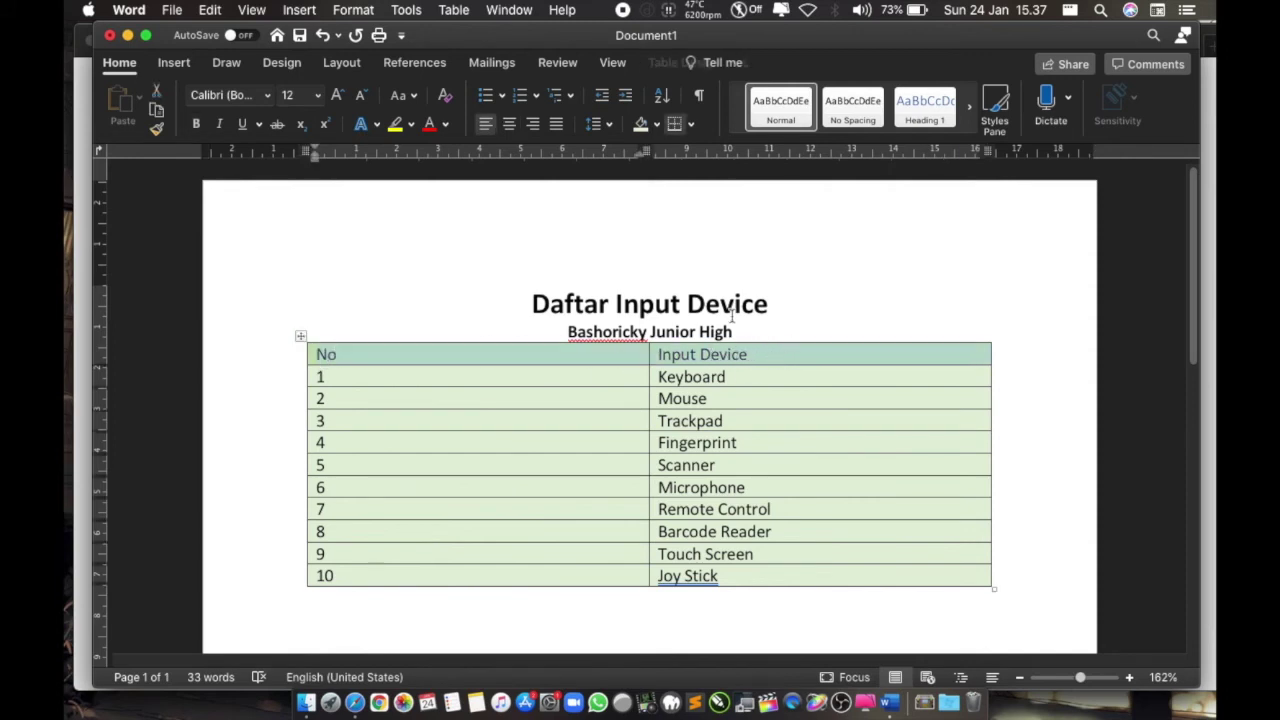
click(197, 123)
click(772, 300)
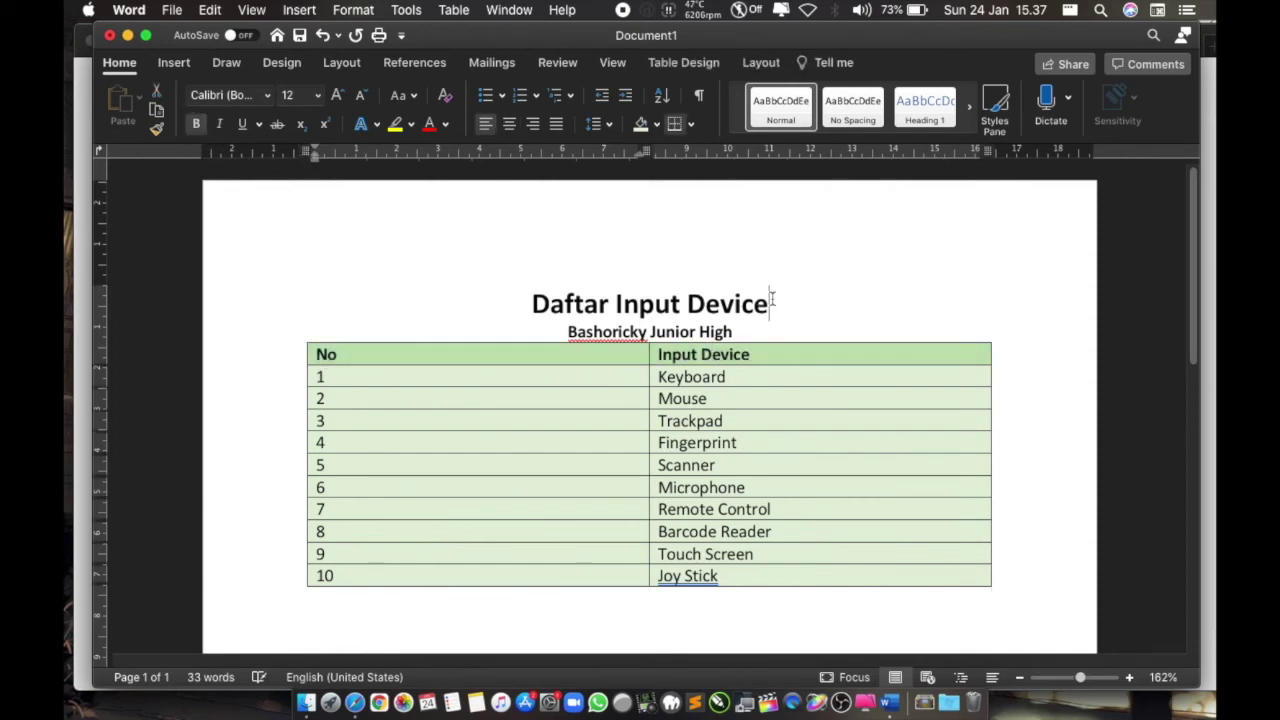
click(300, 335)
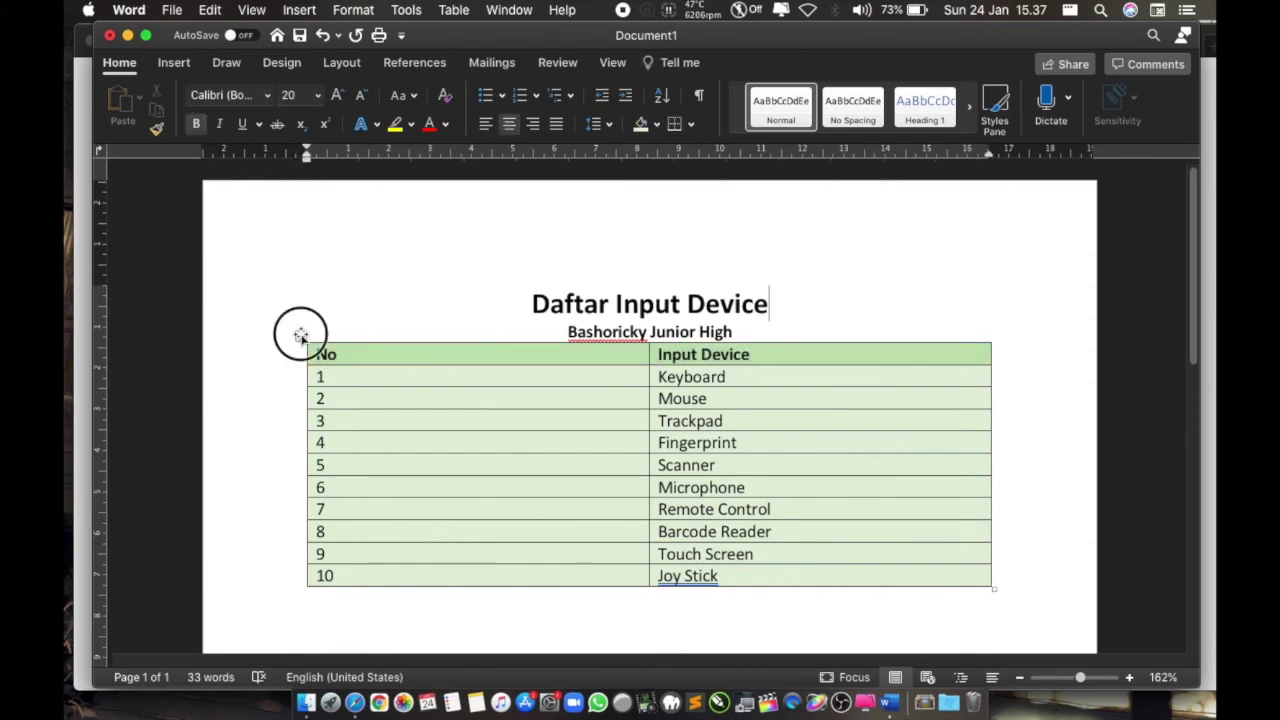
click(409, 376)
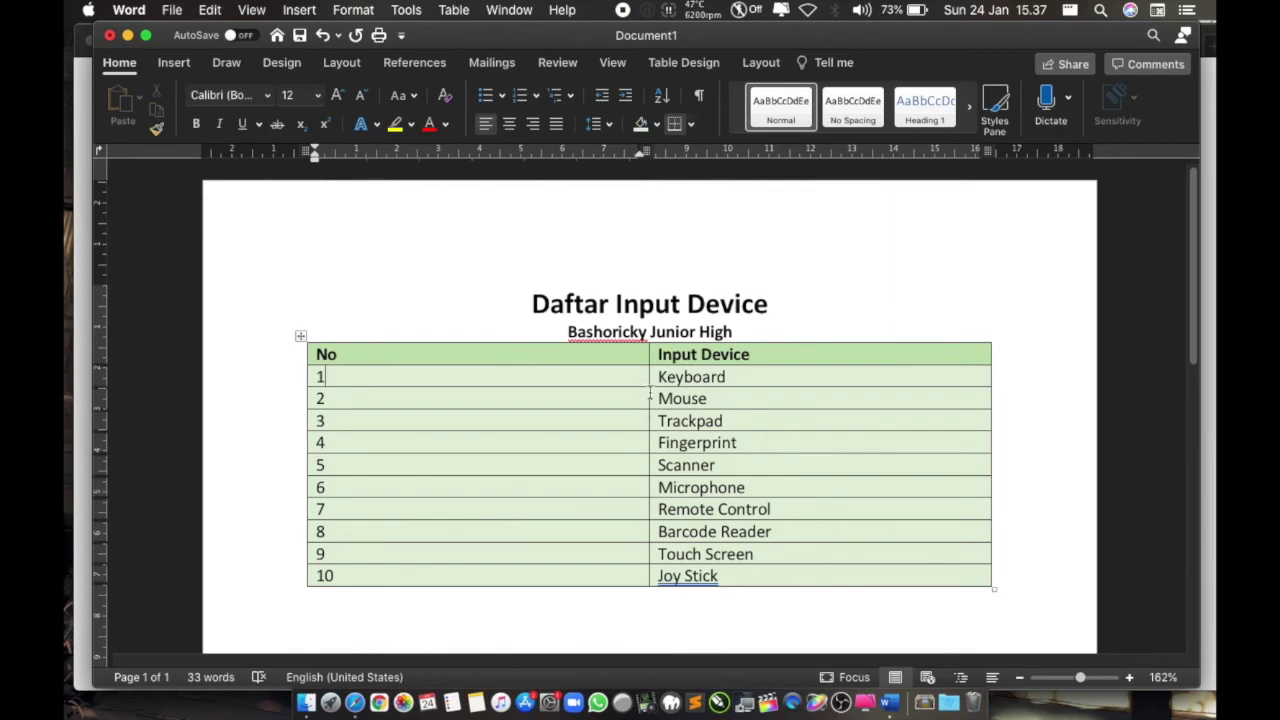
Step: Slim the No column and shrink Input Device so entries like Barcode Reader fit one line
scroll(650, 396, up, 2)
scroll(650, 390, up, 4)
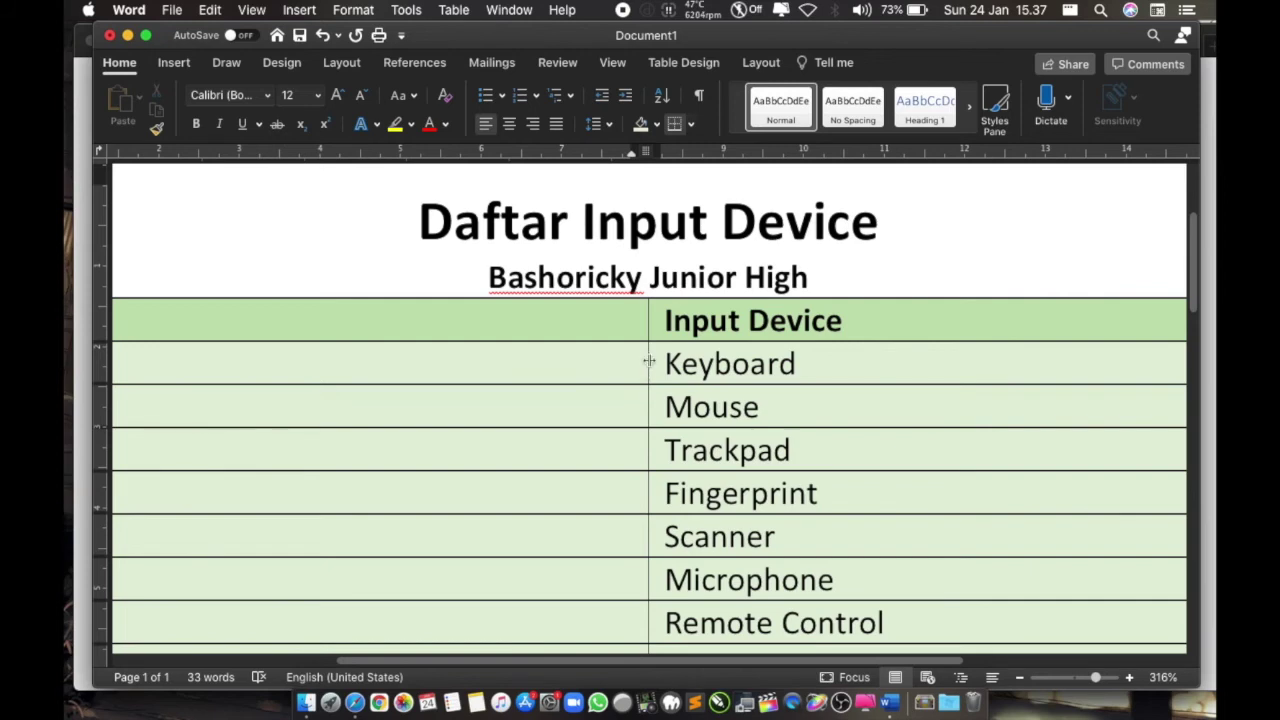
drag(649, 360, 417, 366)
scroll(409, 366, down, 4)
scroll(503, 366, down, 1)
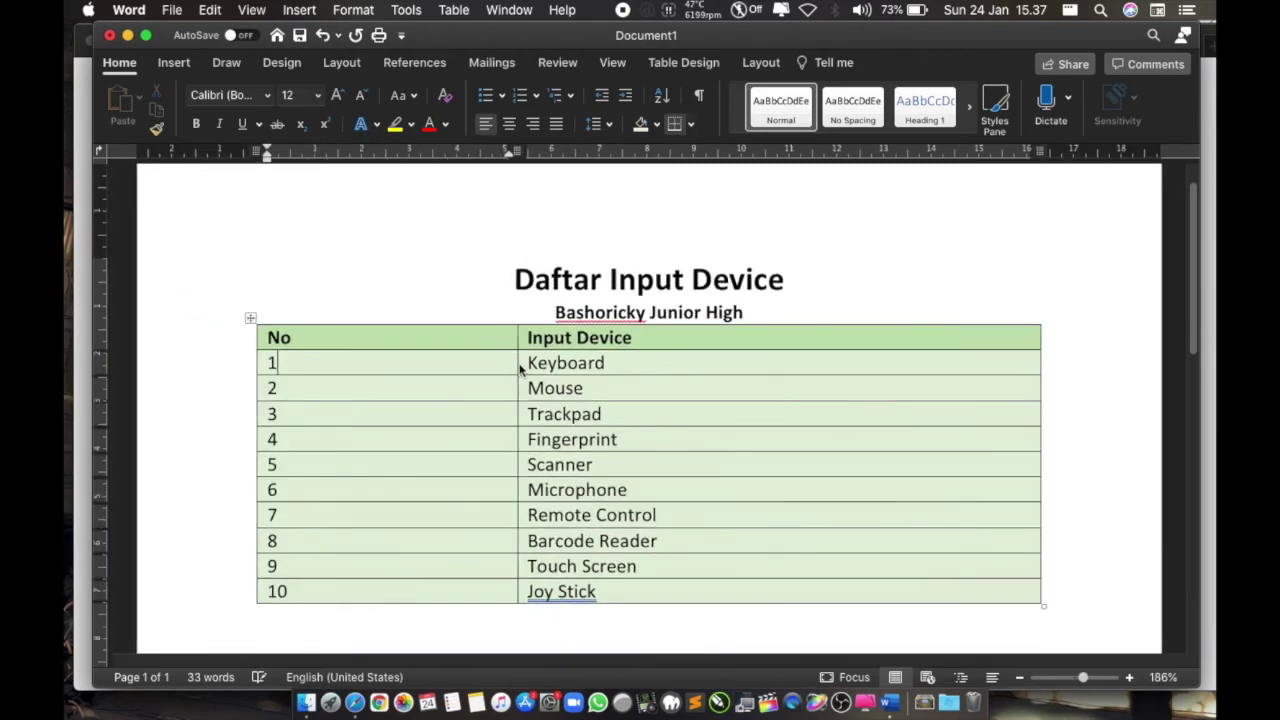
drag(518, 363, 285, 363)
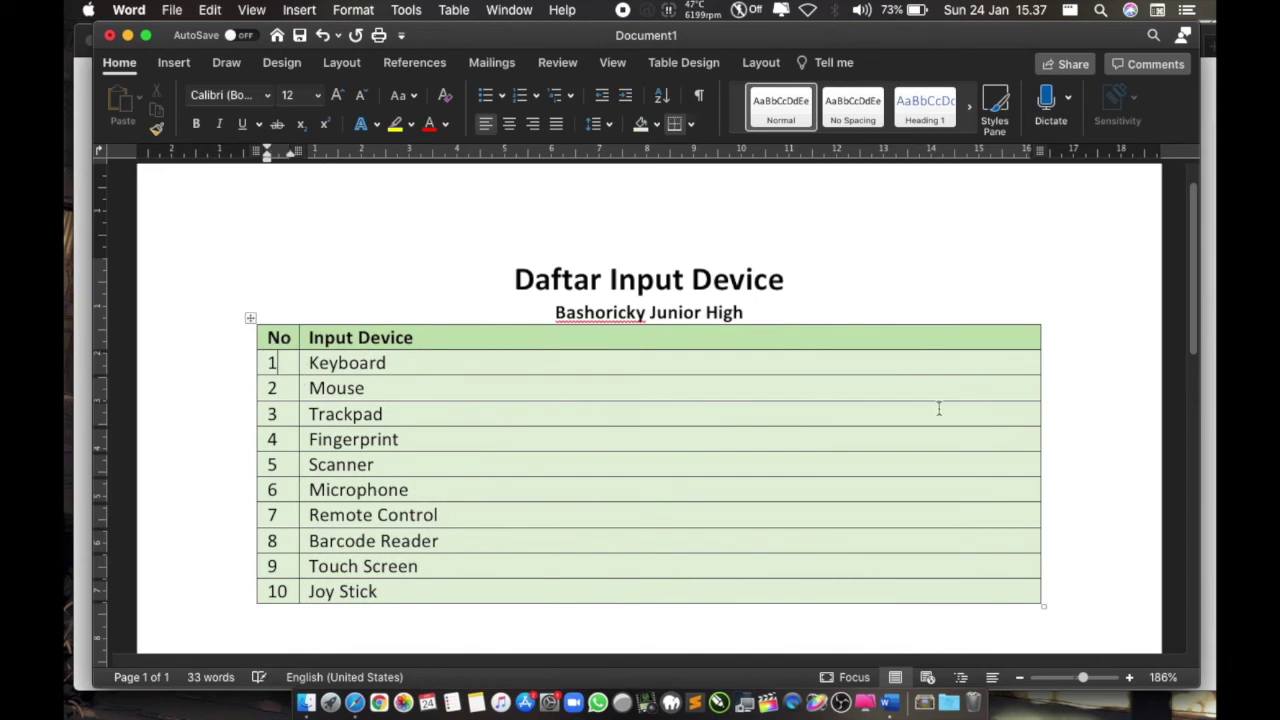
drag(1040, 368, 457, 369)
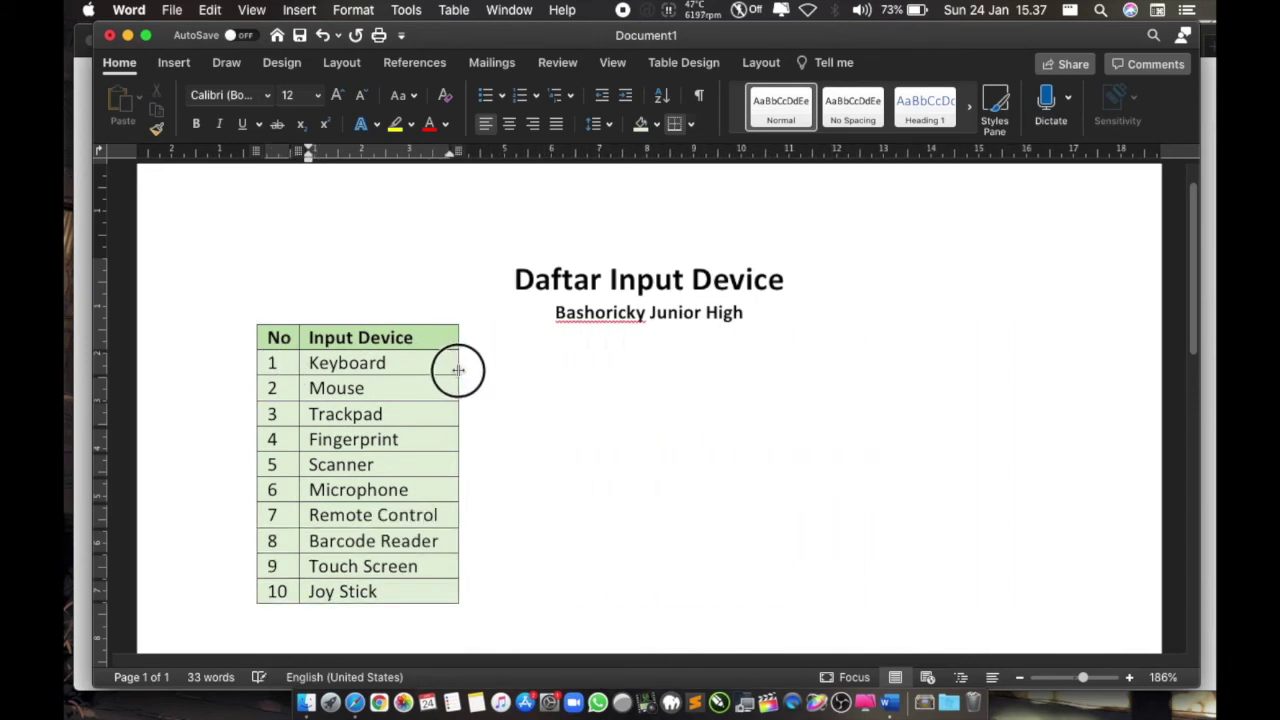
click(400, 460)
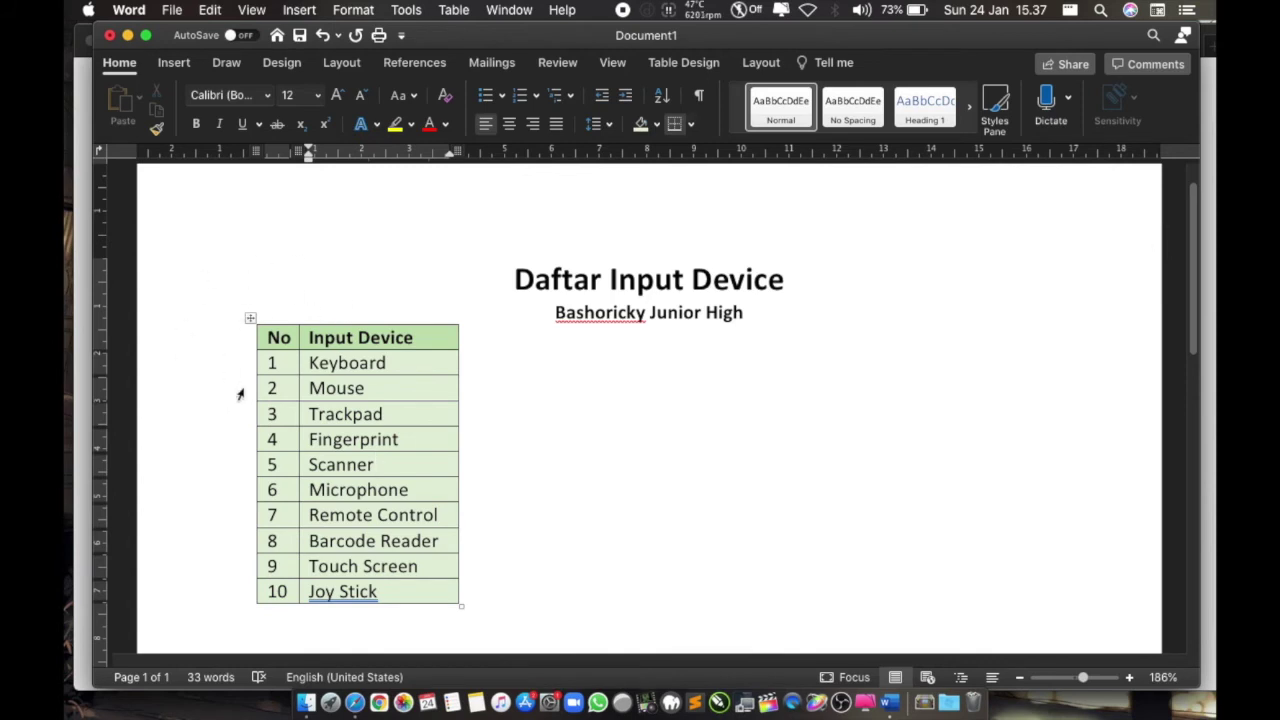
click(251, 318)
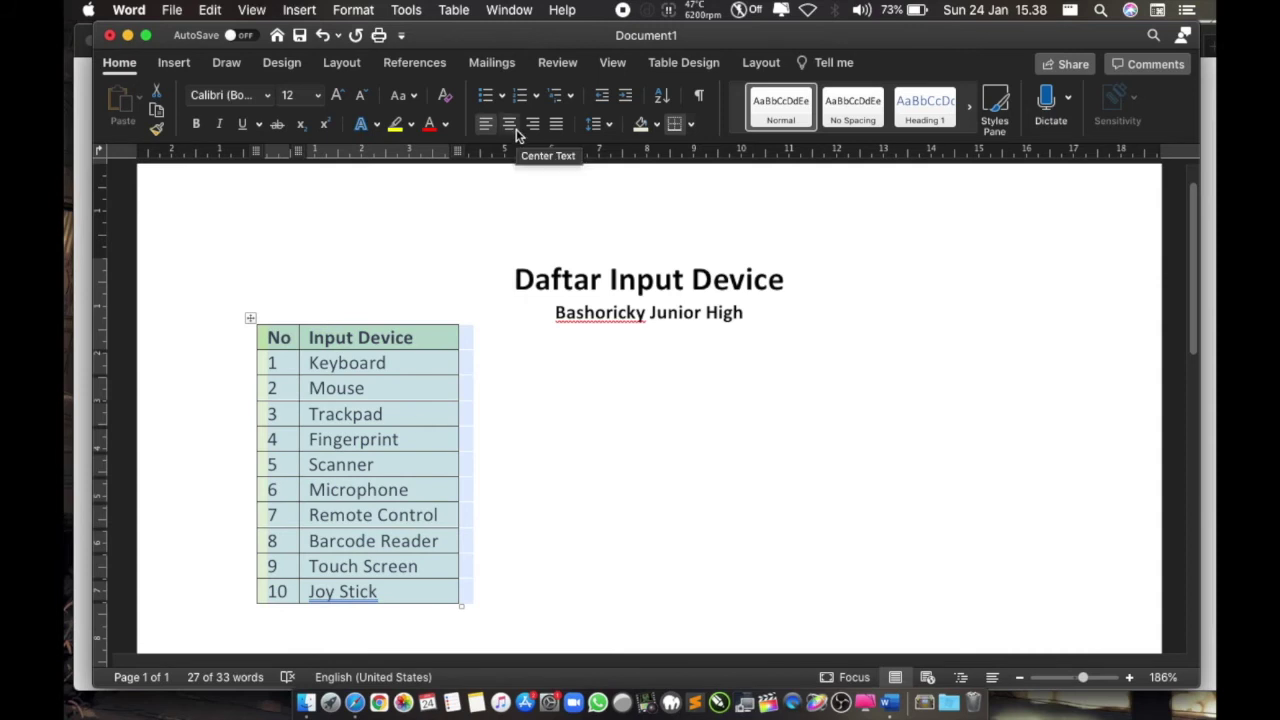
Step: Centre the narrowed green table on the page under the title and subtitle
click(516, 131)
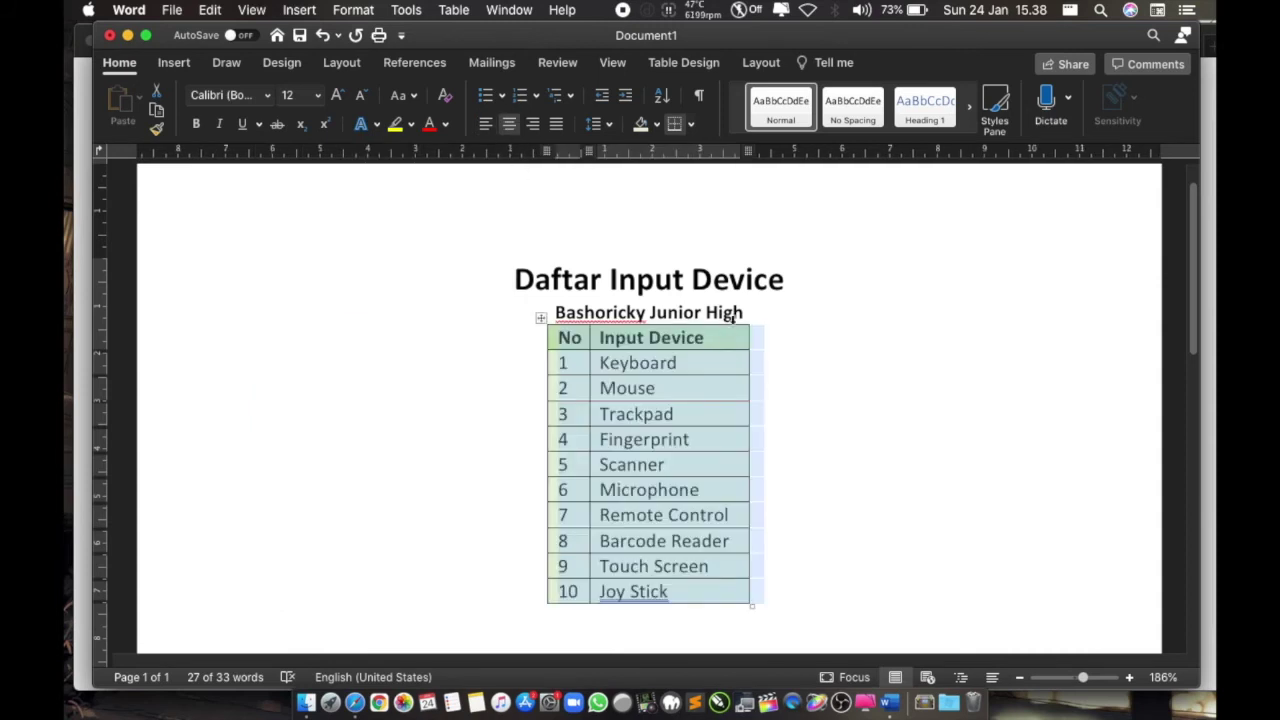
click(770, 318)
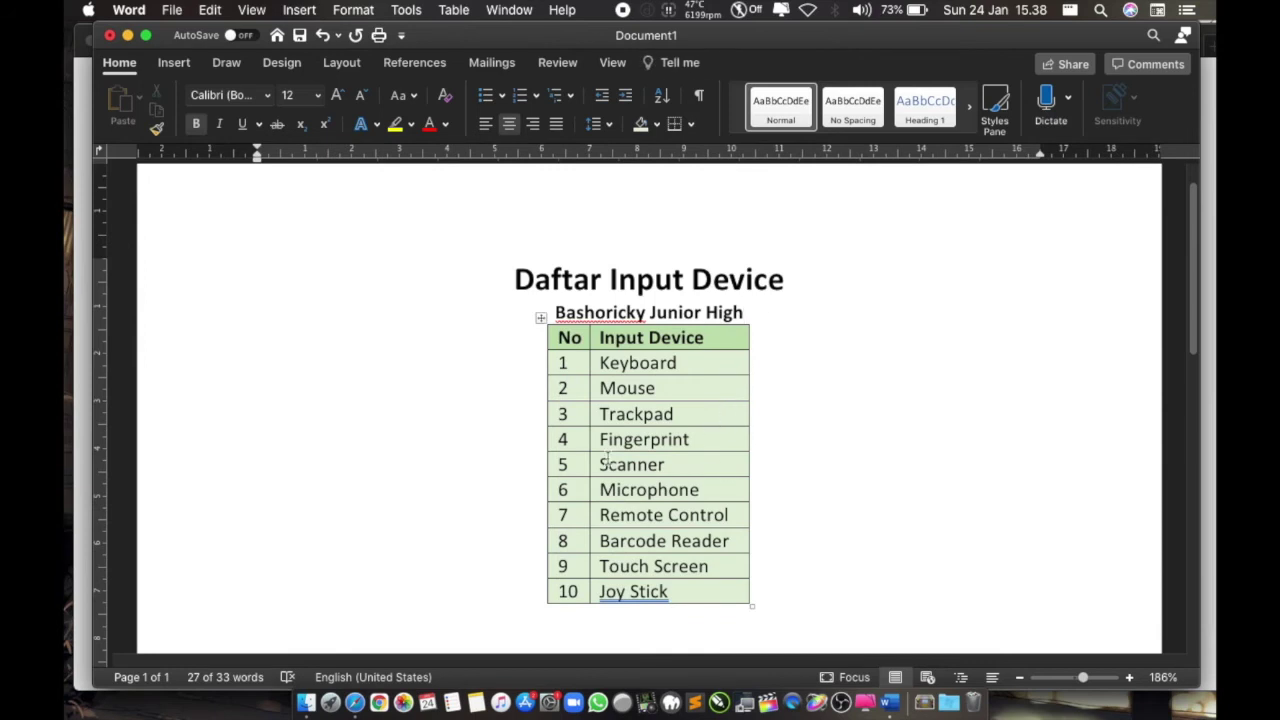
click(809, 284)
scroll(809, 284, down, 3)
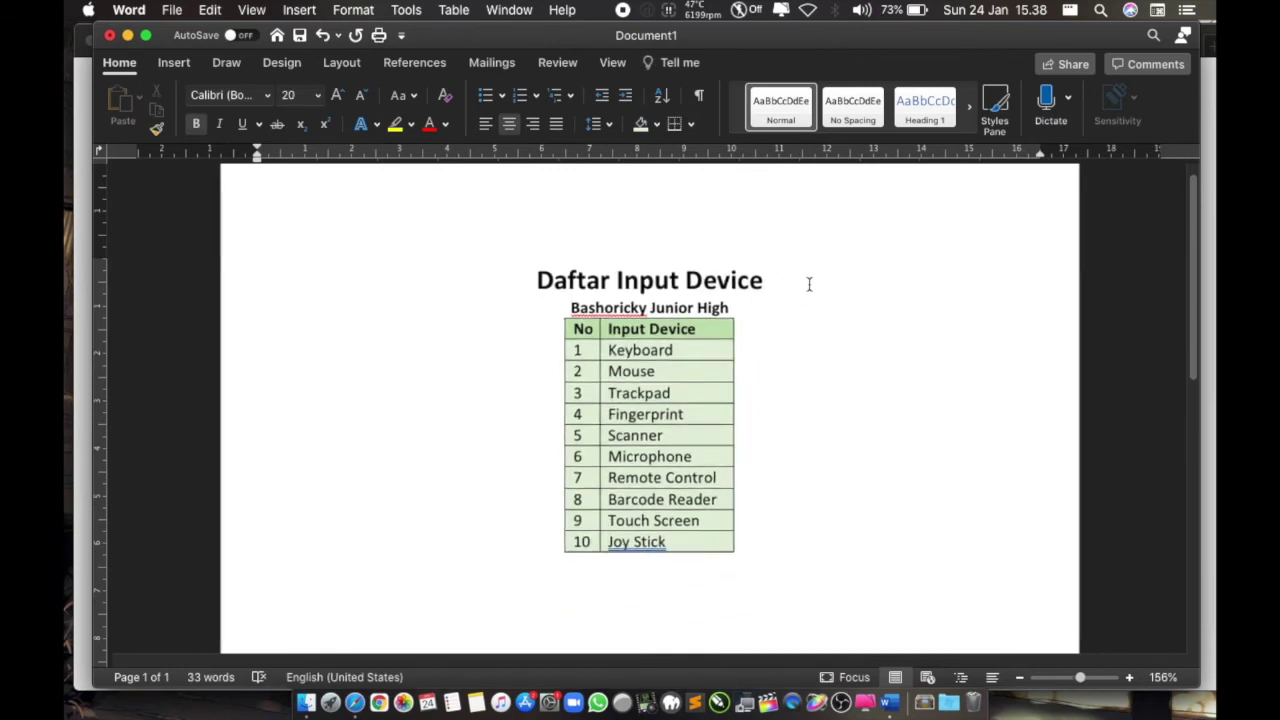
scroll(661, 497, up, 1)
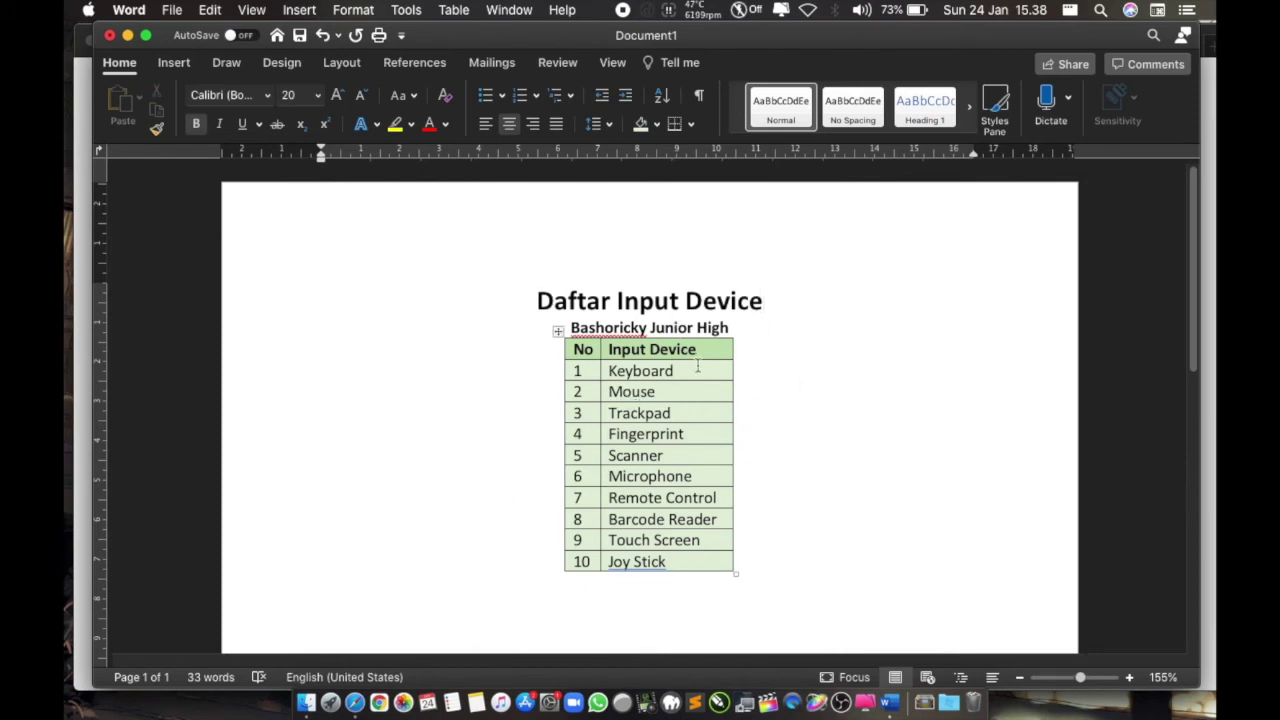
click(655, 431)
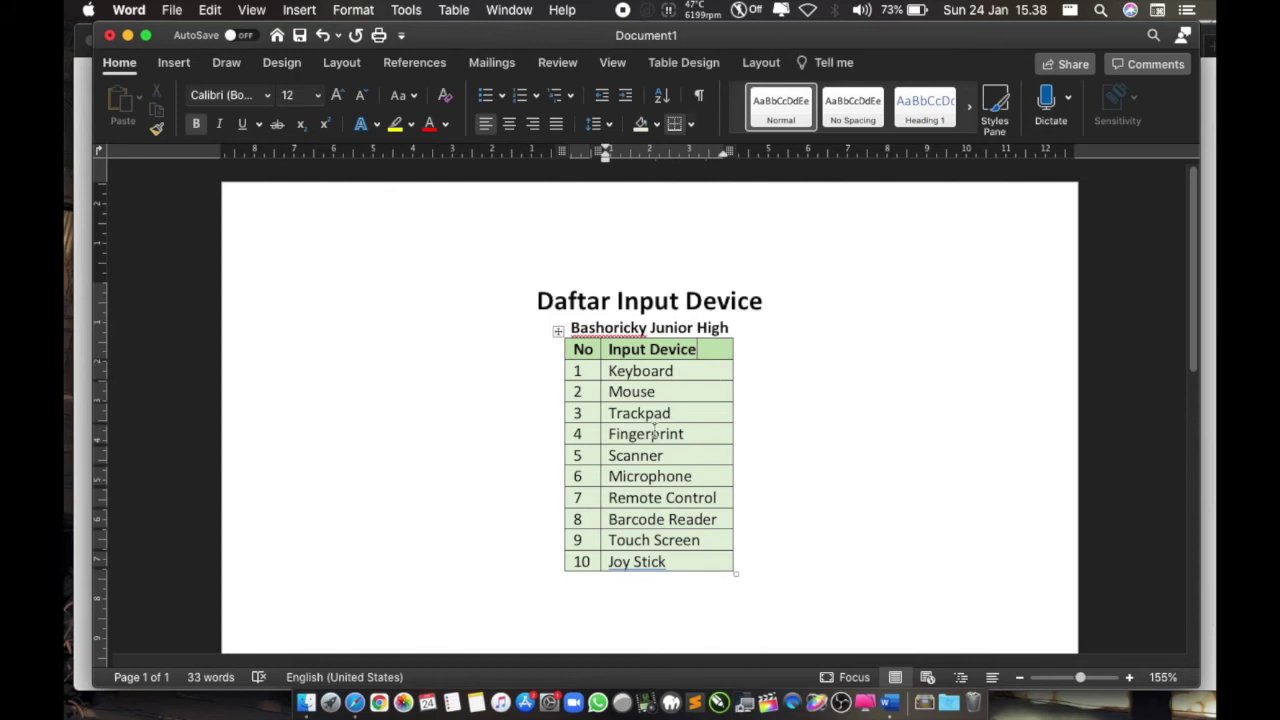
click(720, 558)
Step: Save the document to the Desktop as 'Bashoricky JH Week 4' in Word .docx format
click(176, 10)
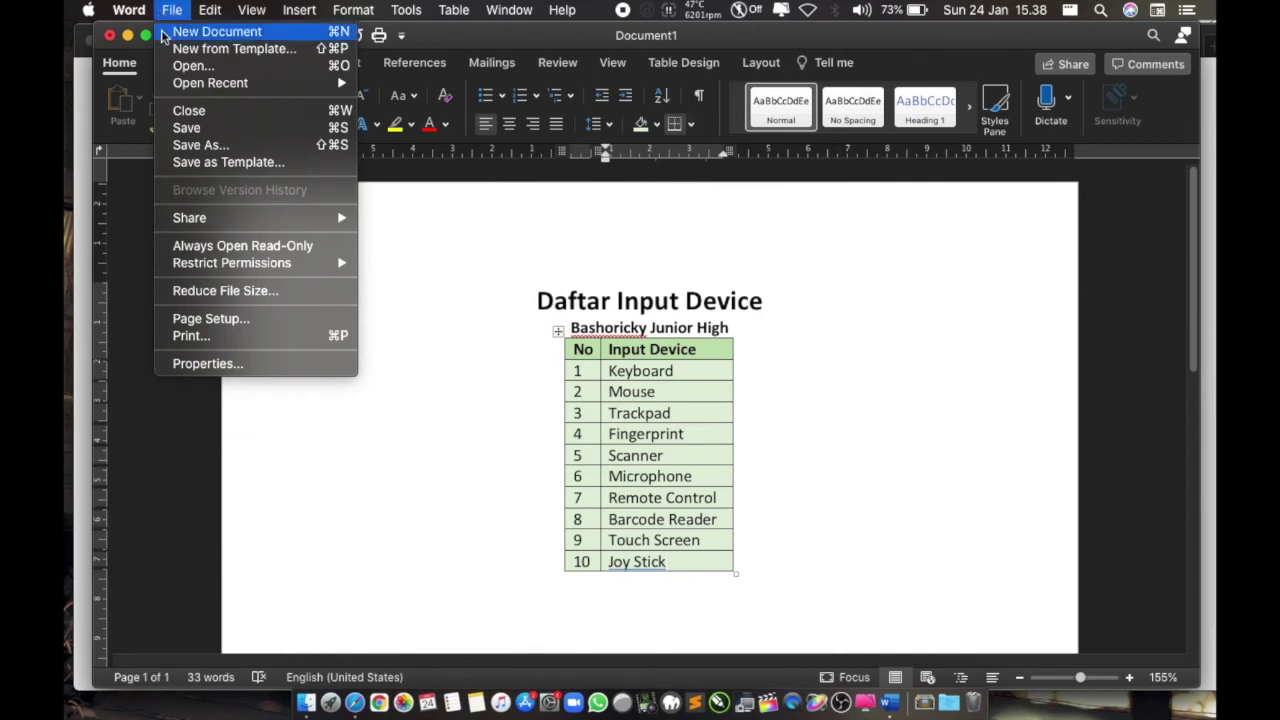
click(211, 127)
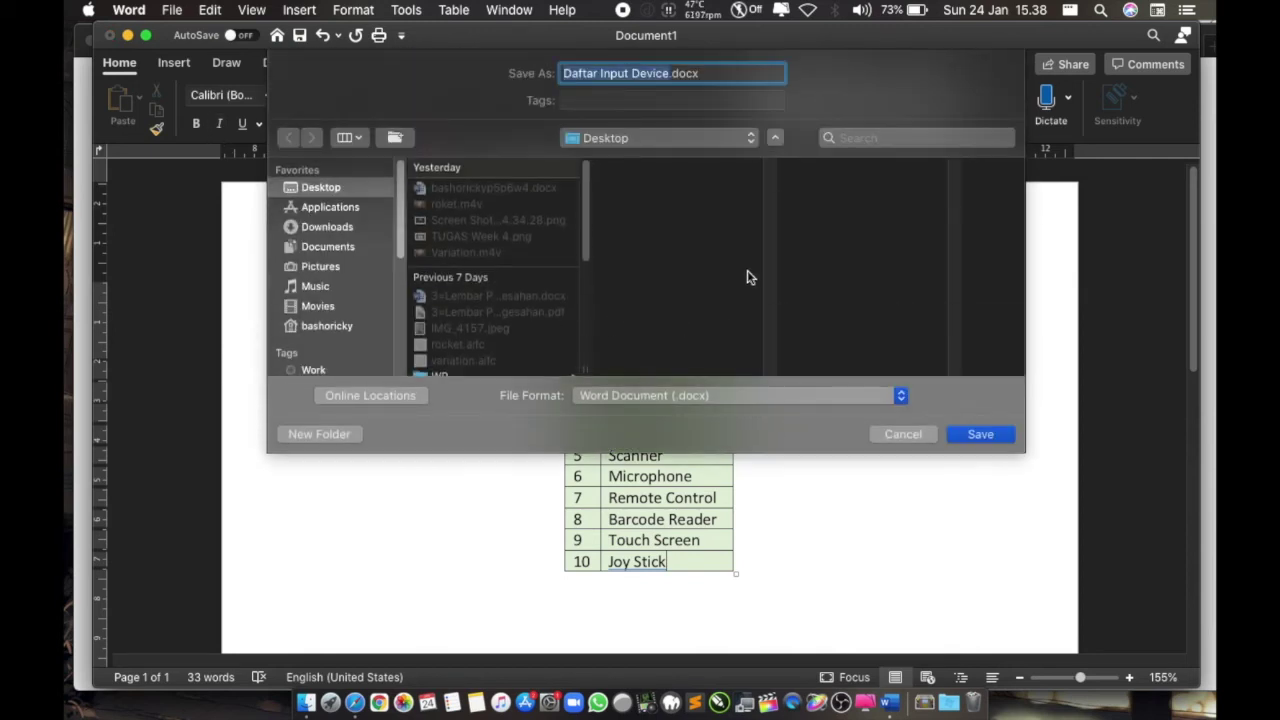
click(665, 75)
drag(670, 73, 575, 70)
text(W)
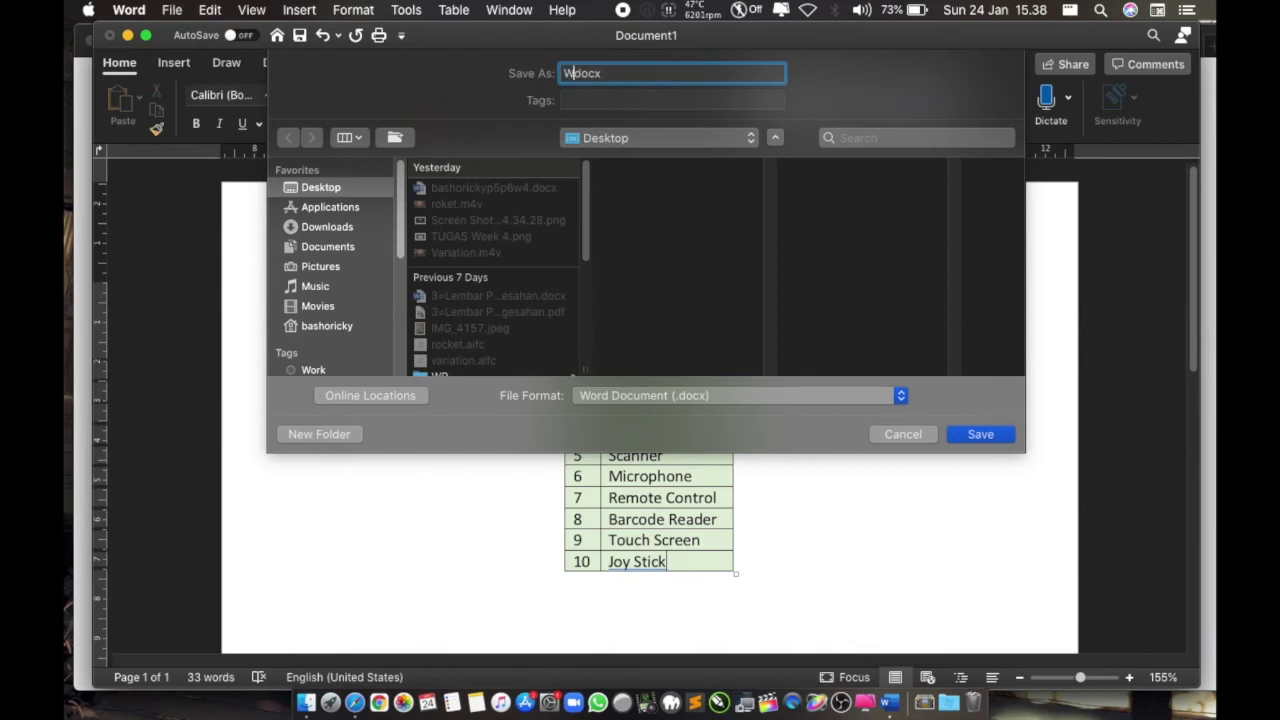
key(BackSpace)
text(Basho)
text(ricky)
text( JH)
text( Week )
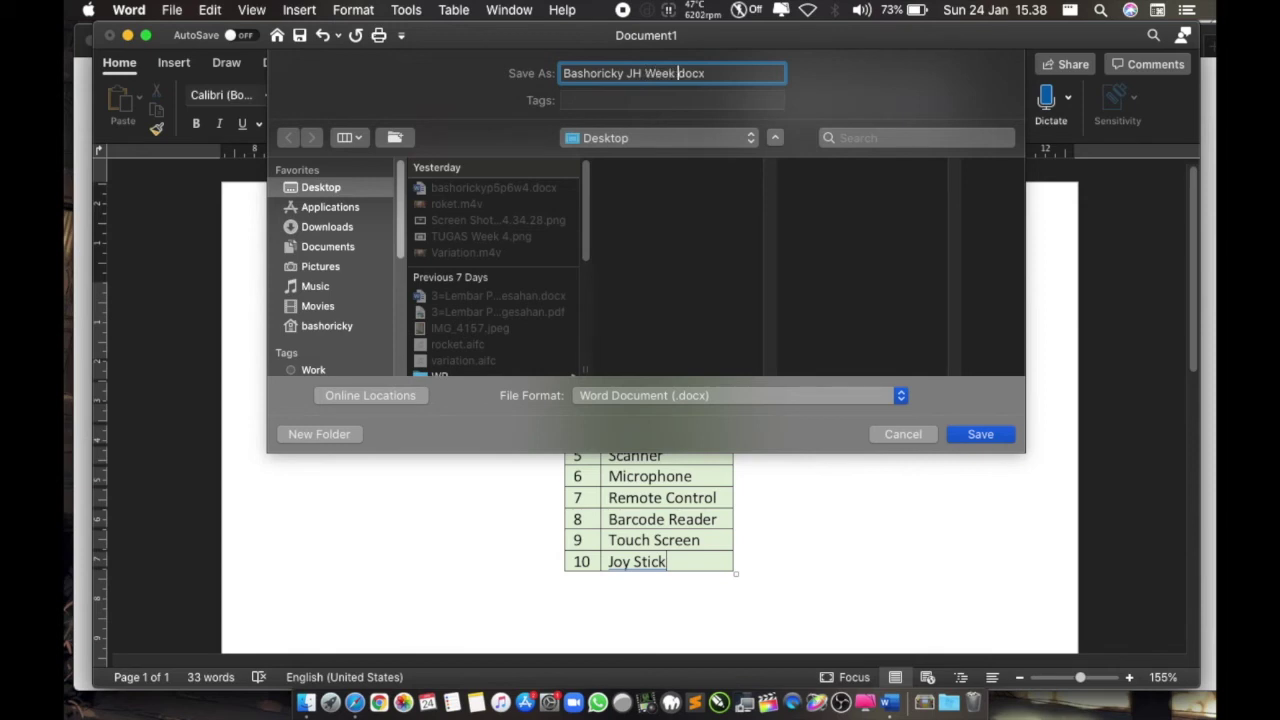
text(4)
key(Return)
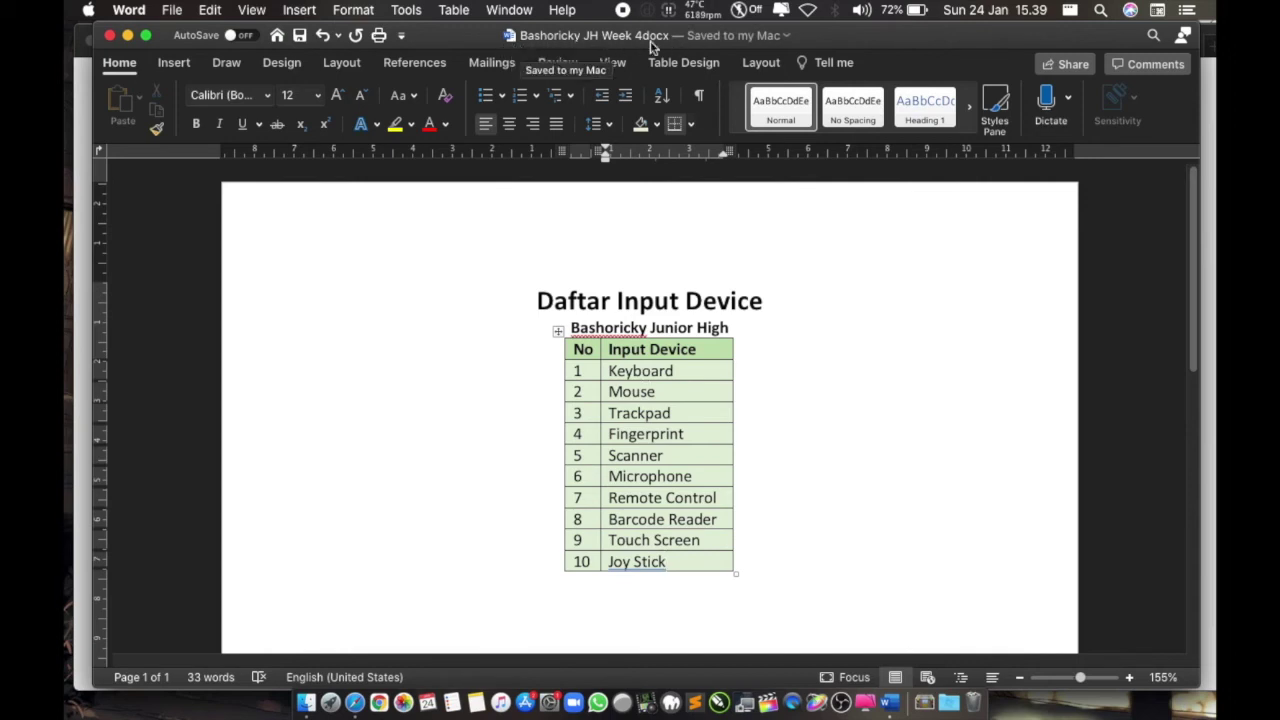
Step: Close Word and open the Classroom class site in a new Safari tab
click(111, 37)
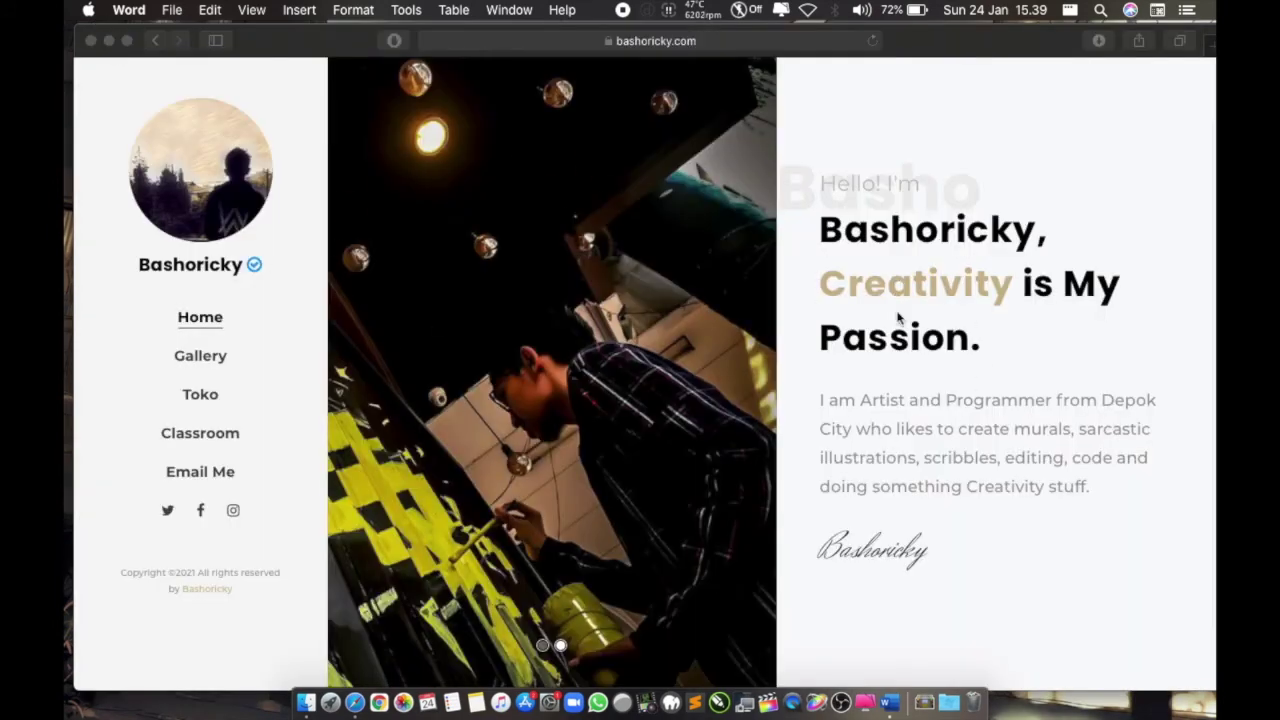
click(885, 388)
click(188, 436)
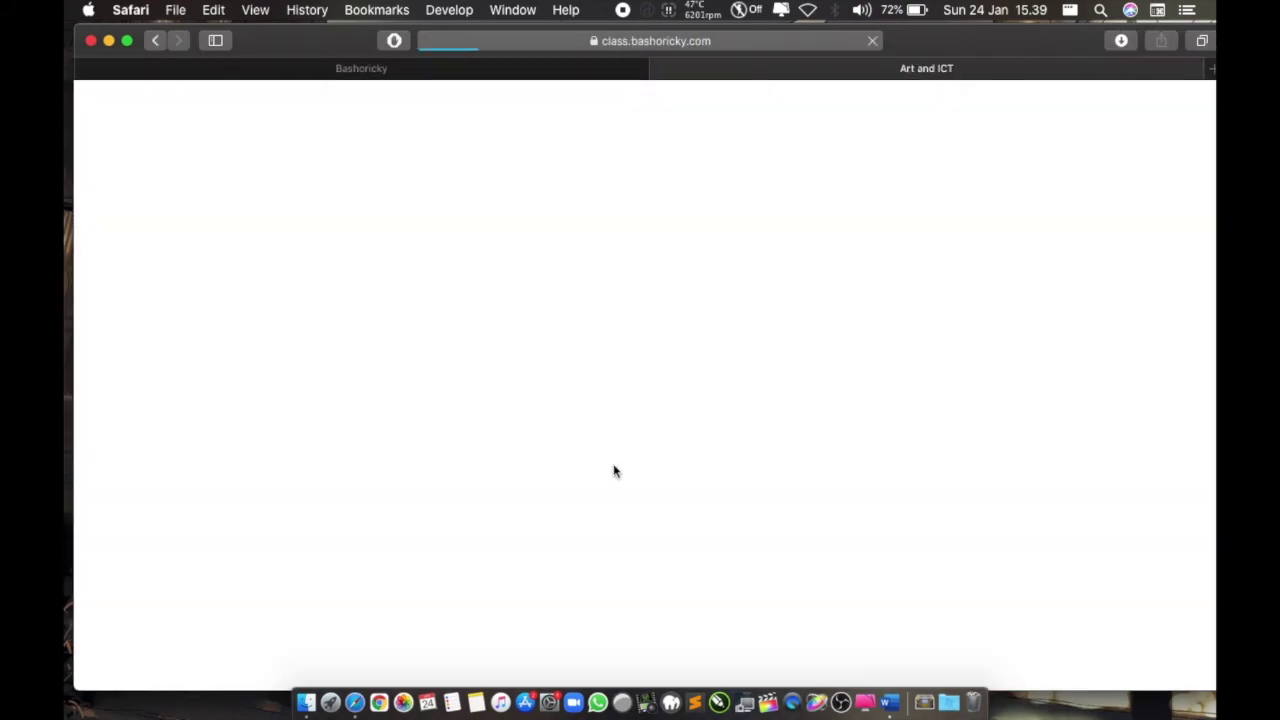
click(640, 387)
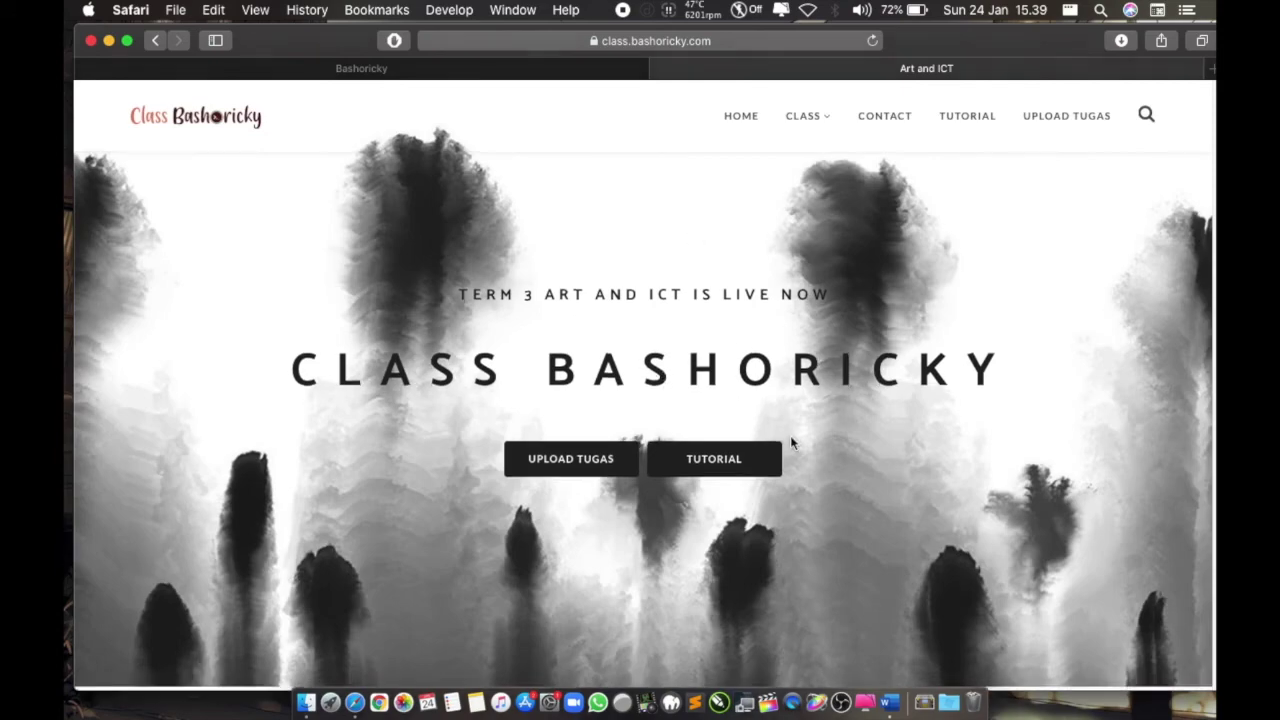
scroll(790, 436, down, 5)
scroll(791, 444, up, 5)
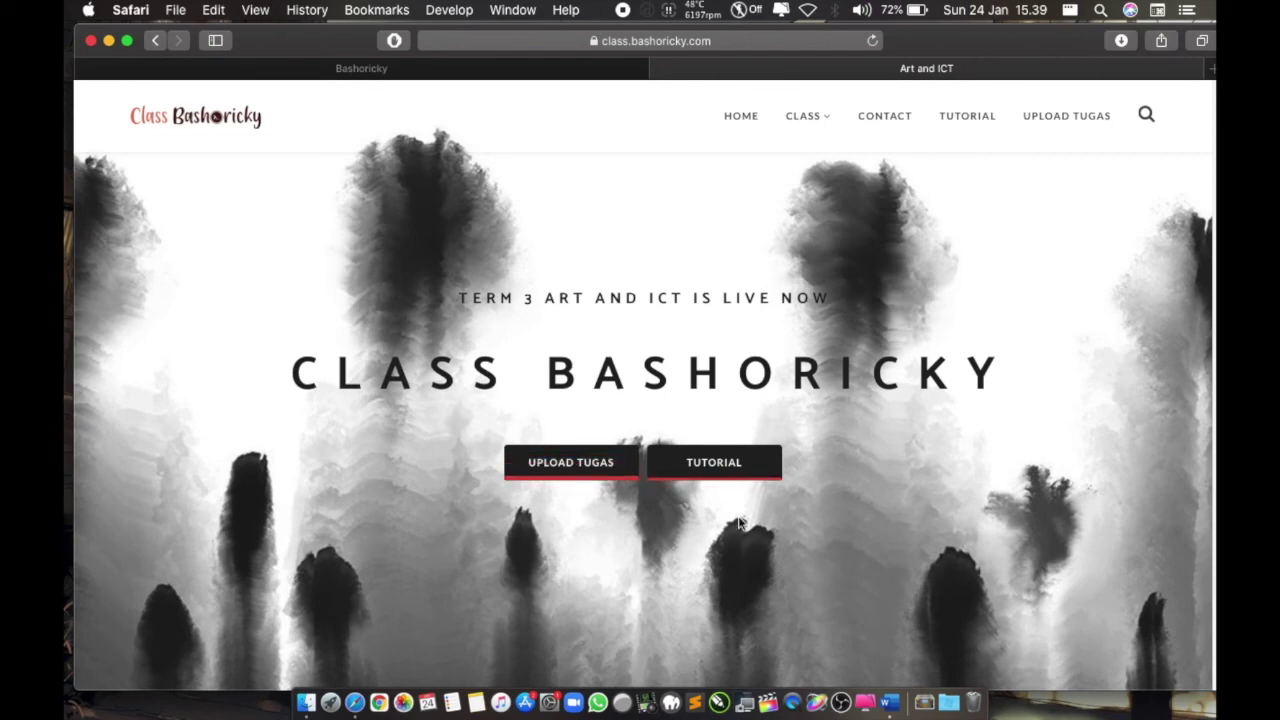
scroll(514, 349, down, 3)
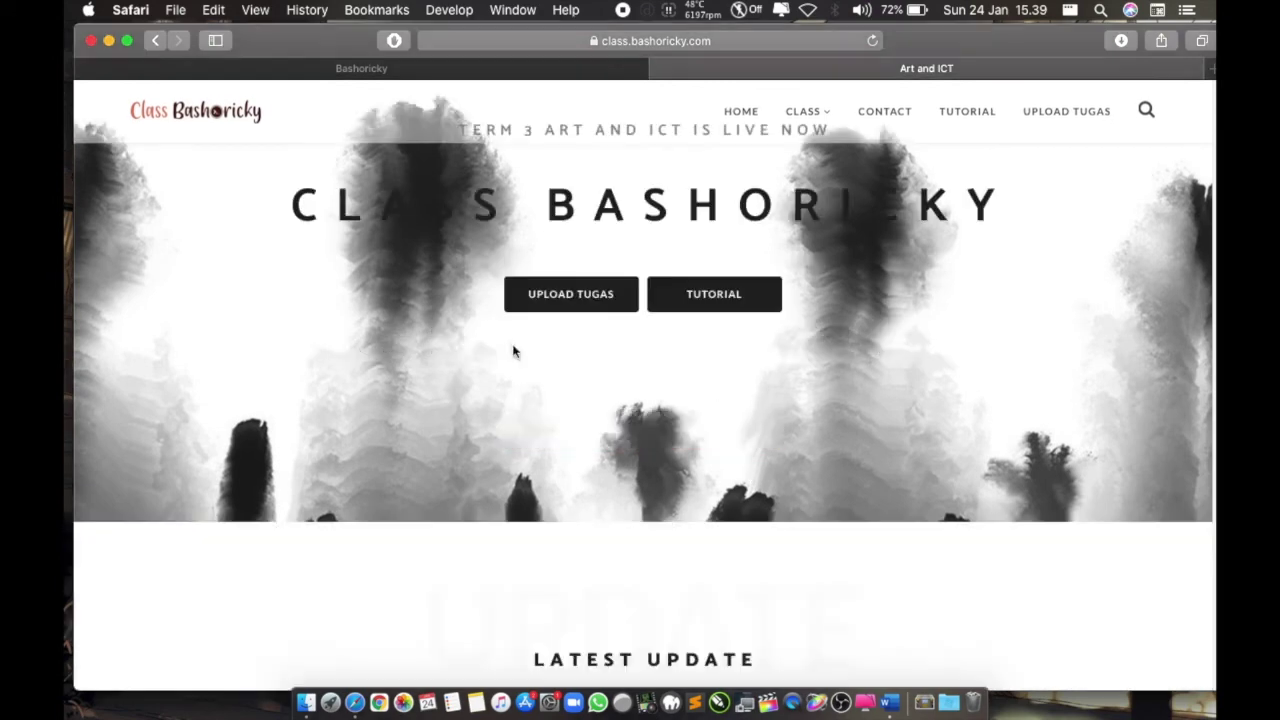
scroll(414, 451, up, 3)
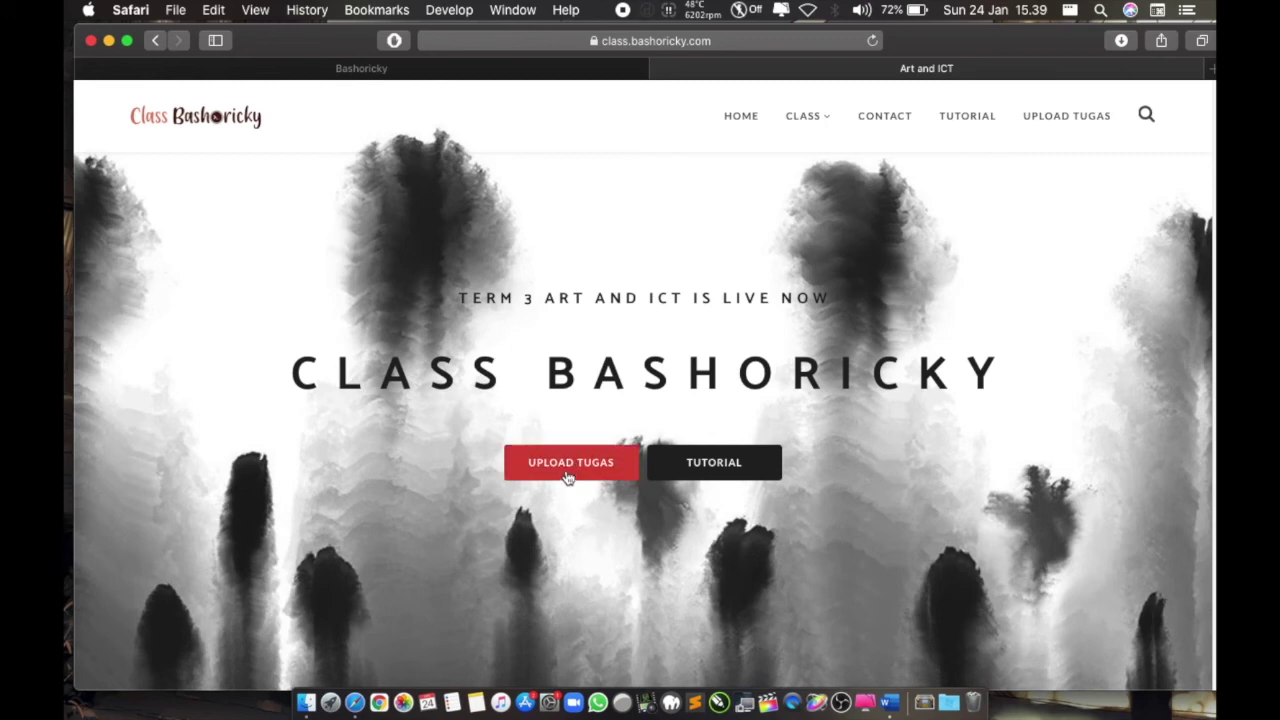
Step: Open the UPLOAD TUGAS form and enter the student's name plus 'ICT Week 4' in Nama dan Tugas
click(567, 470)
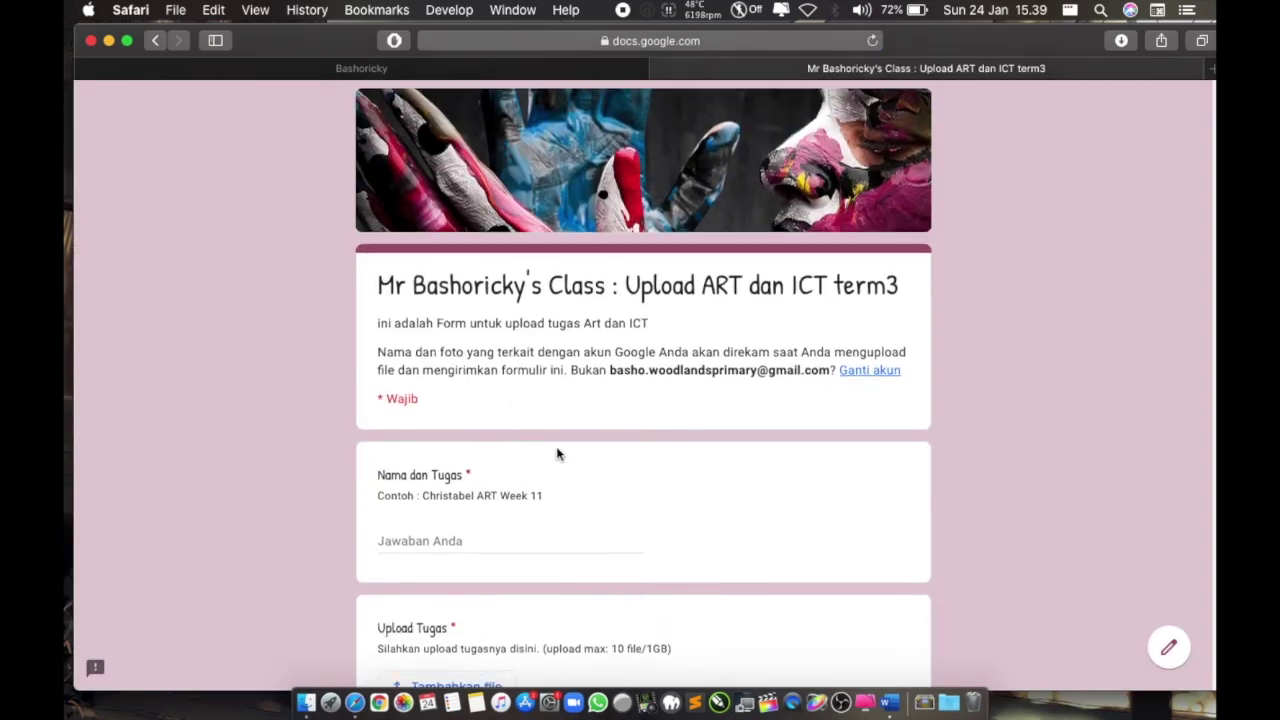
scroll(557, 451, down, 1)
scroll(551, 463, up, 1)
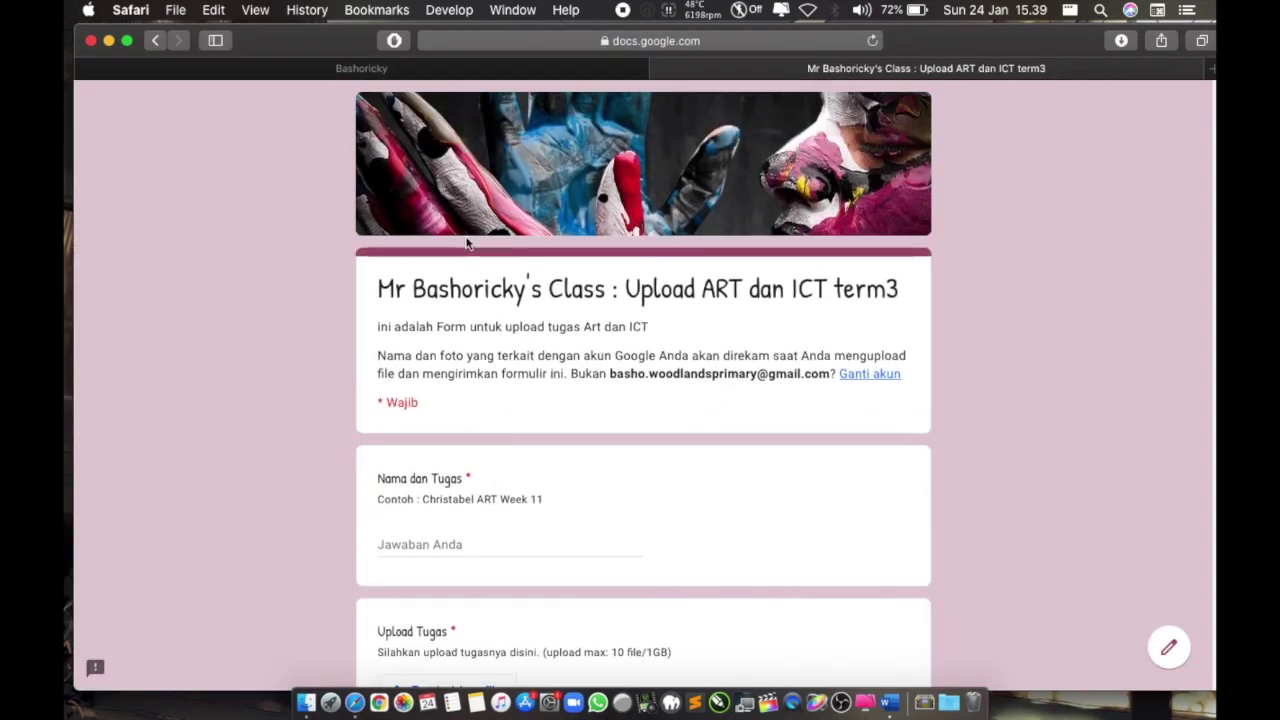
scroll(470, 360, down, 3)
click(466, 406)
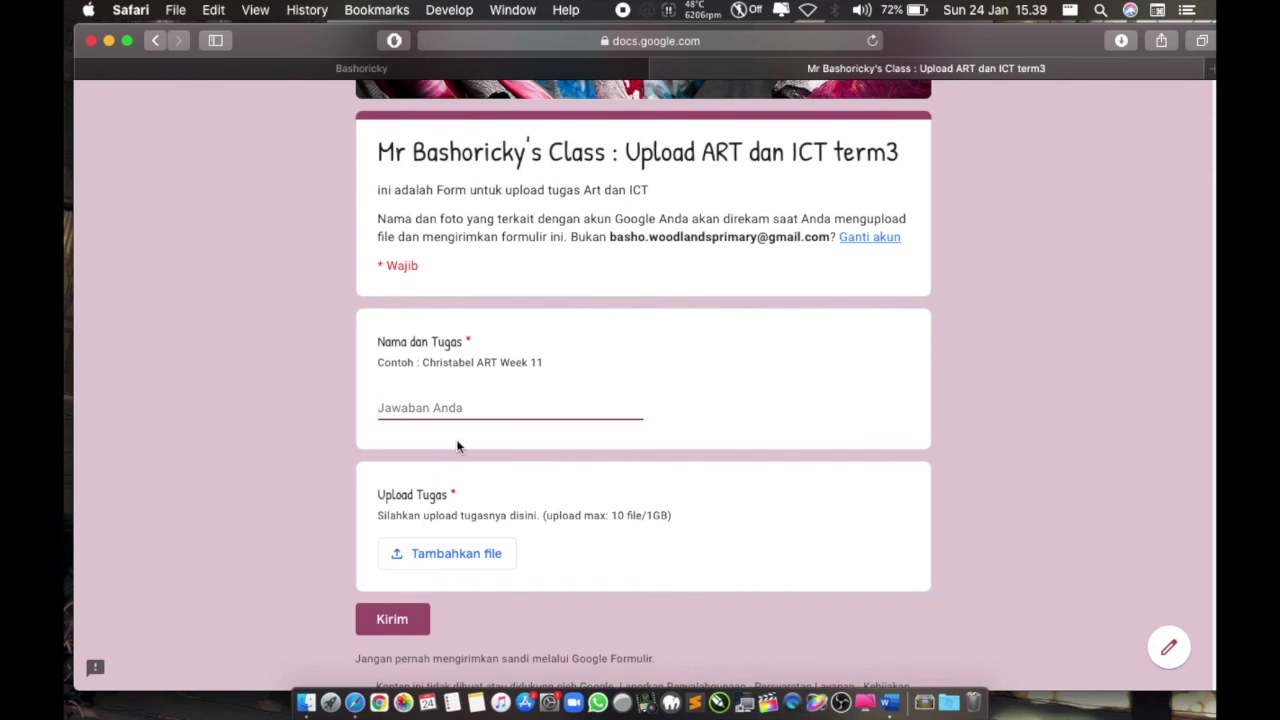
text(Bashoricky ICT Week 4)
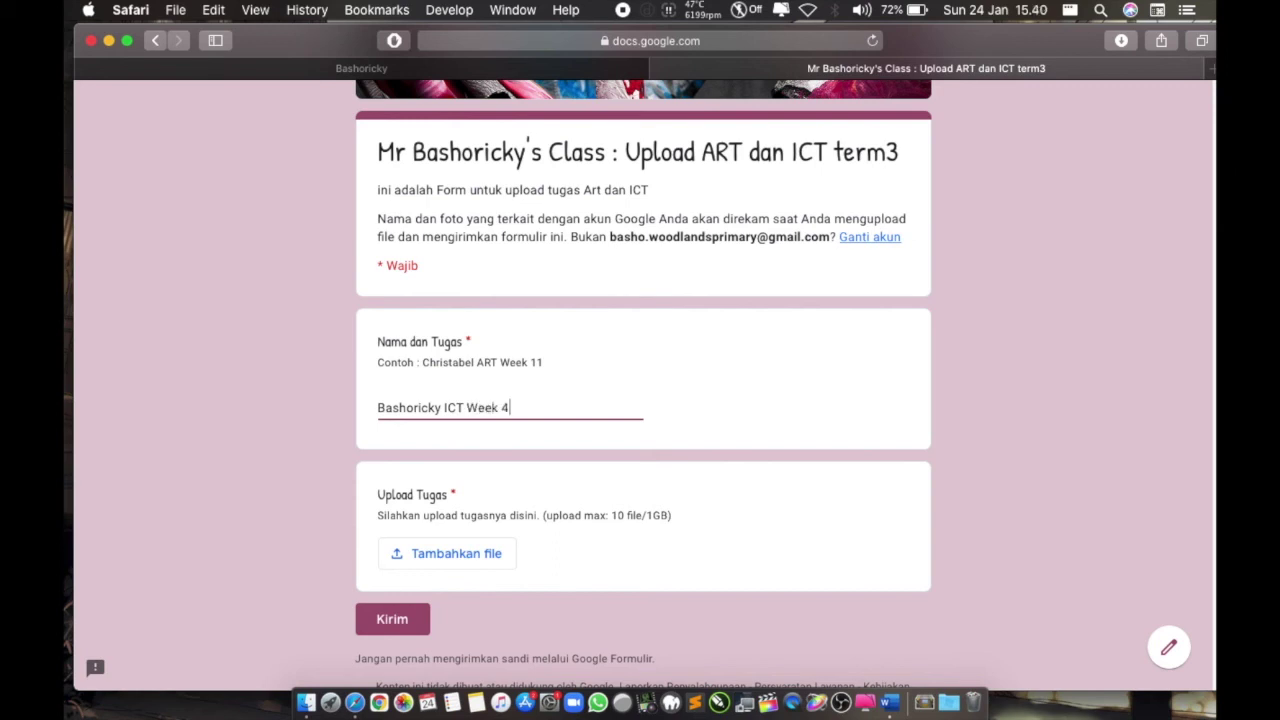
click(386, 490)
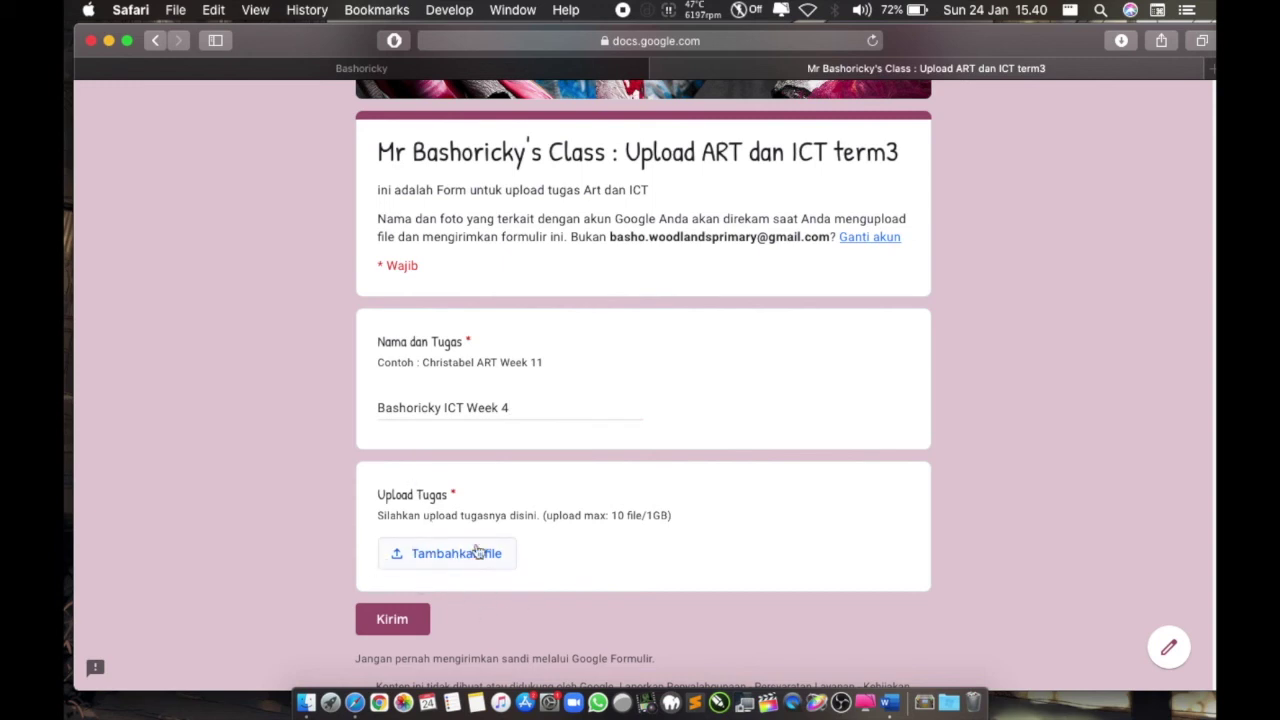
Step: Upload 'Bashoricky JH Week 4docx.docx' from the Desktop to the Upload Tugas question
click(452, 562)
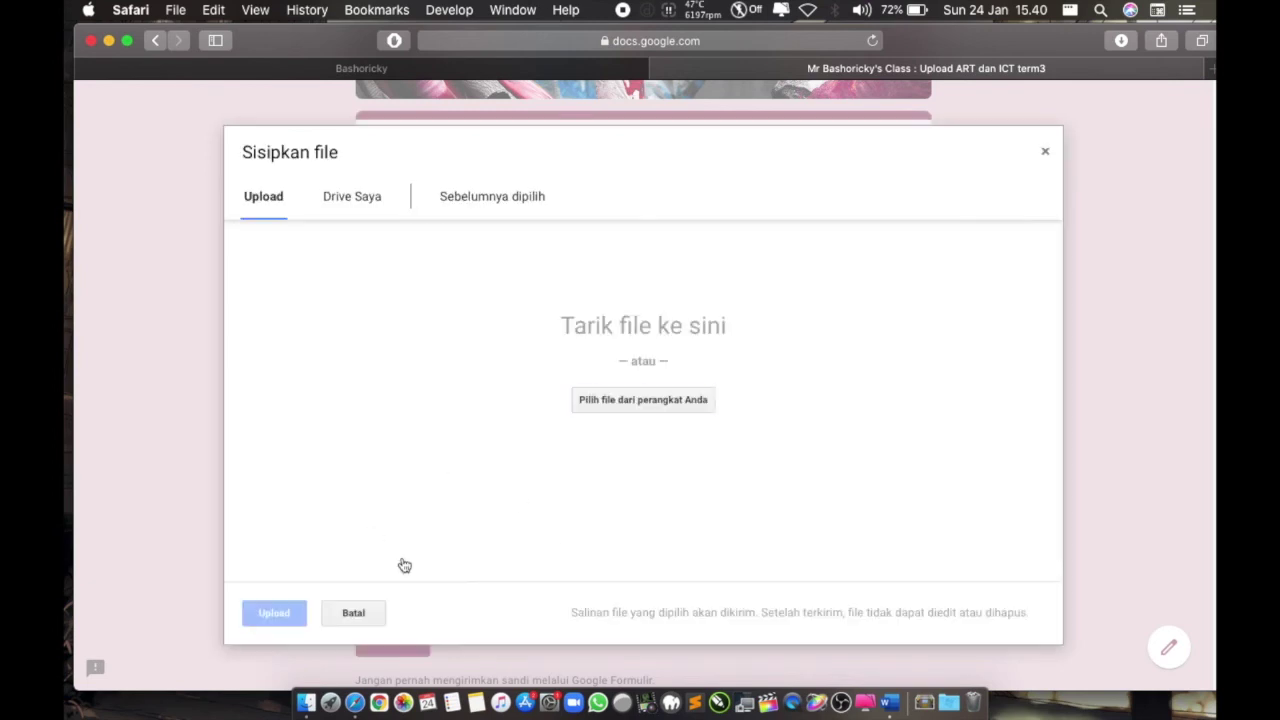
click(624, 408)
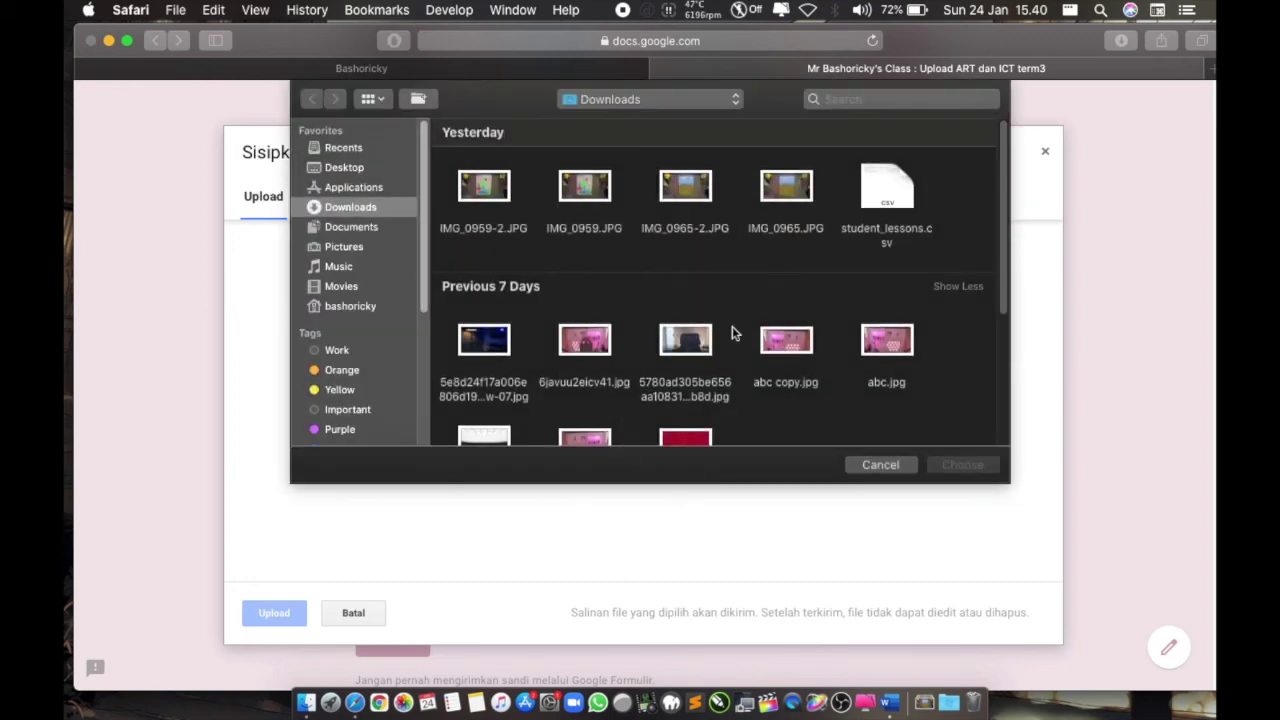
click(345, 167)
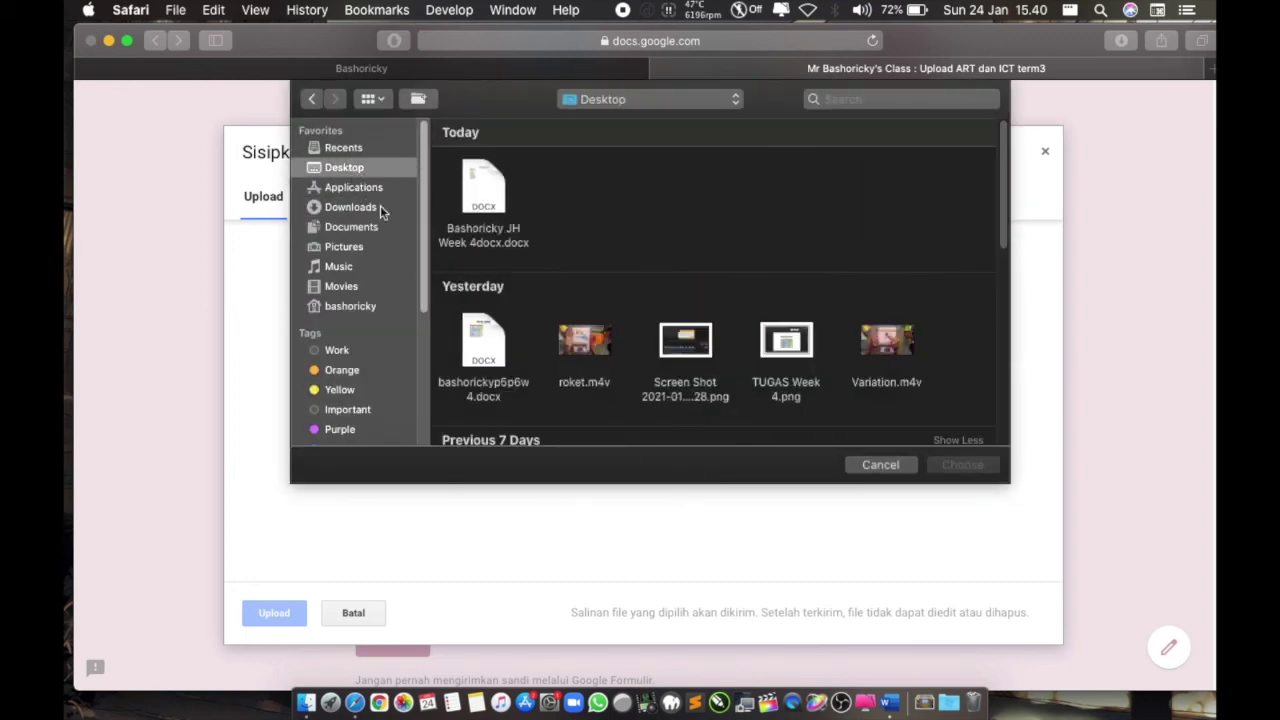
click(488, 203)
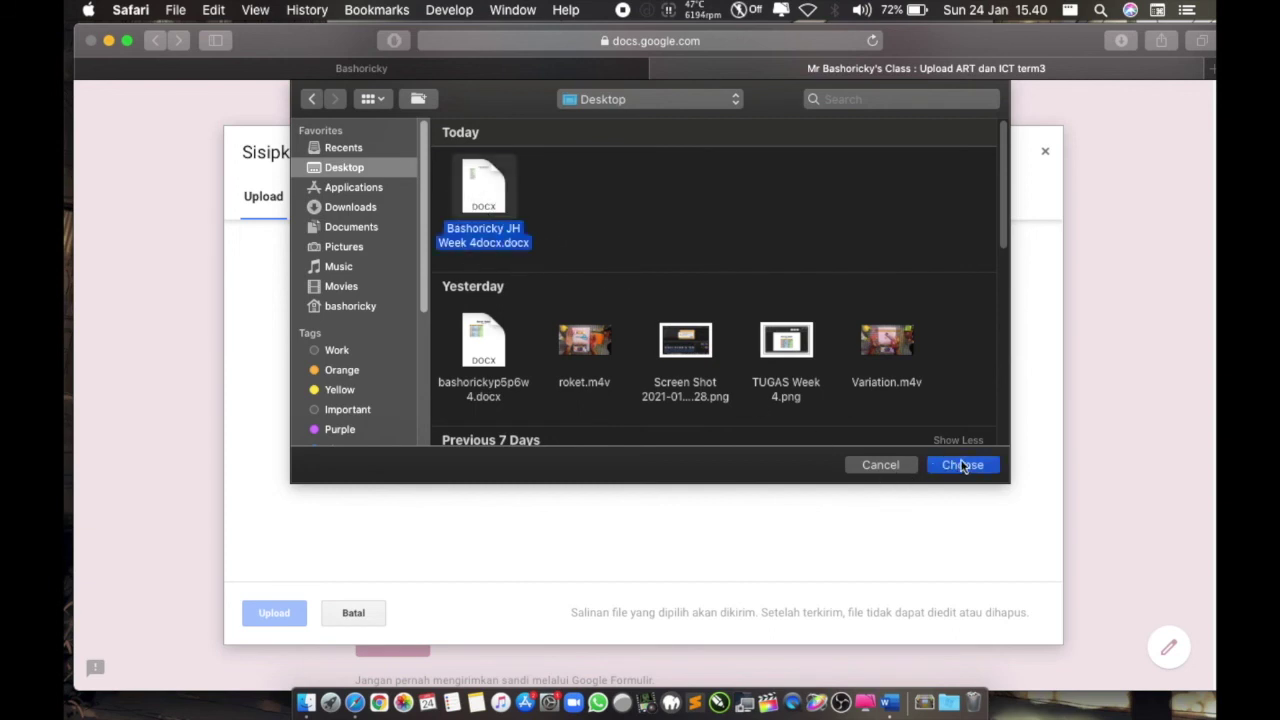
click(962, 468)
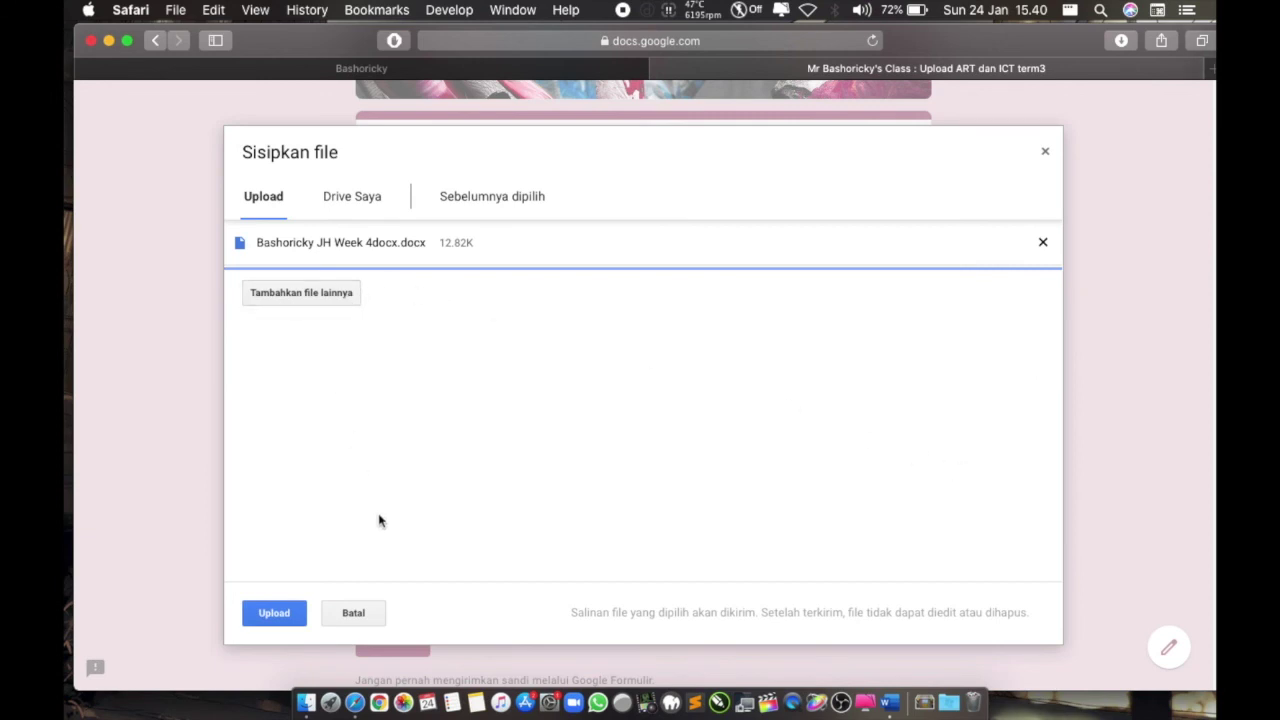
click(270, 620)
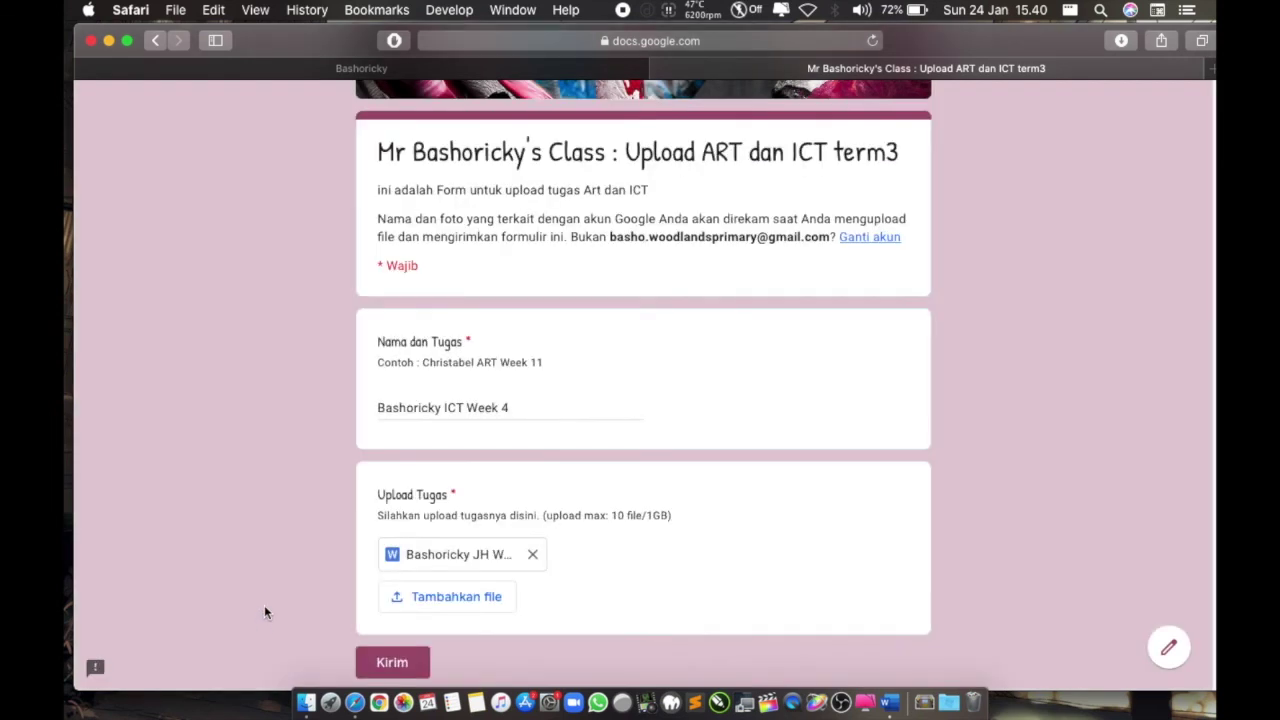
Step: Review the name-and-task answer, then submit the form with Kirim
scroll(264, 596, down, 1)
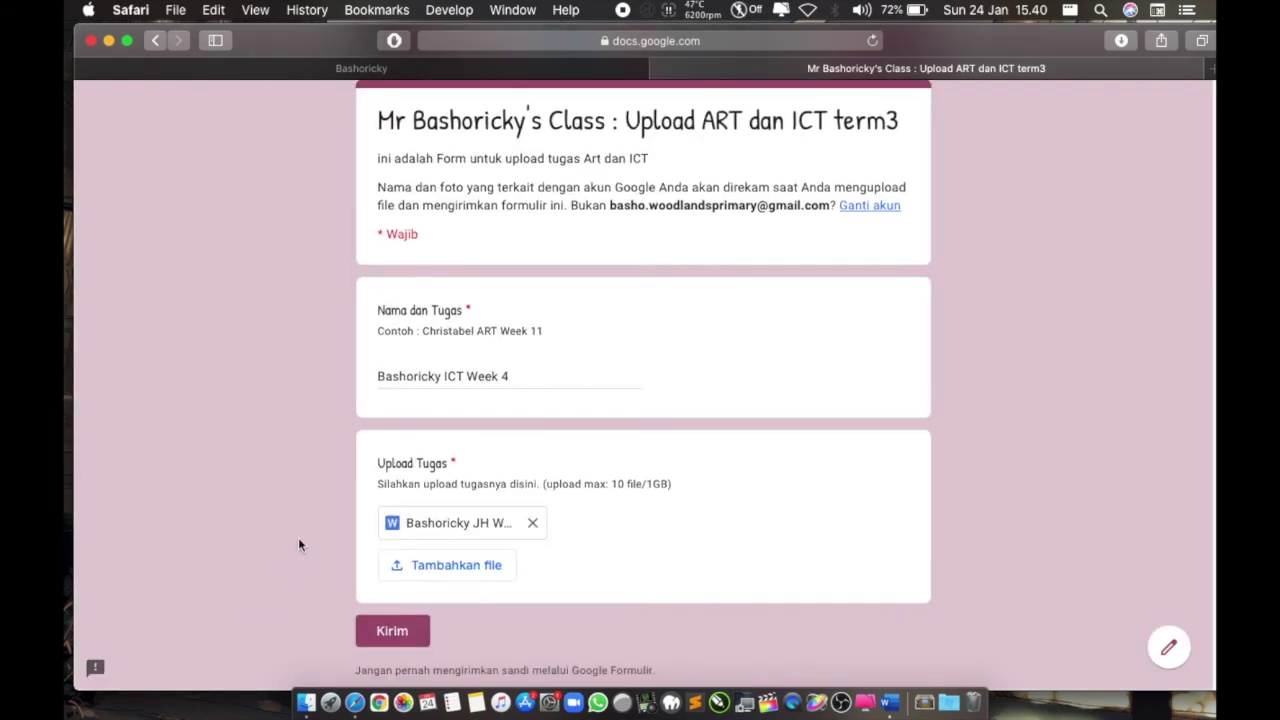
click(384, 378)
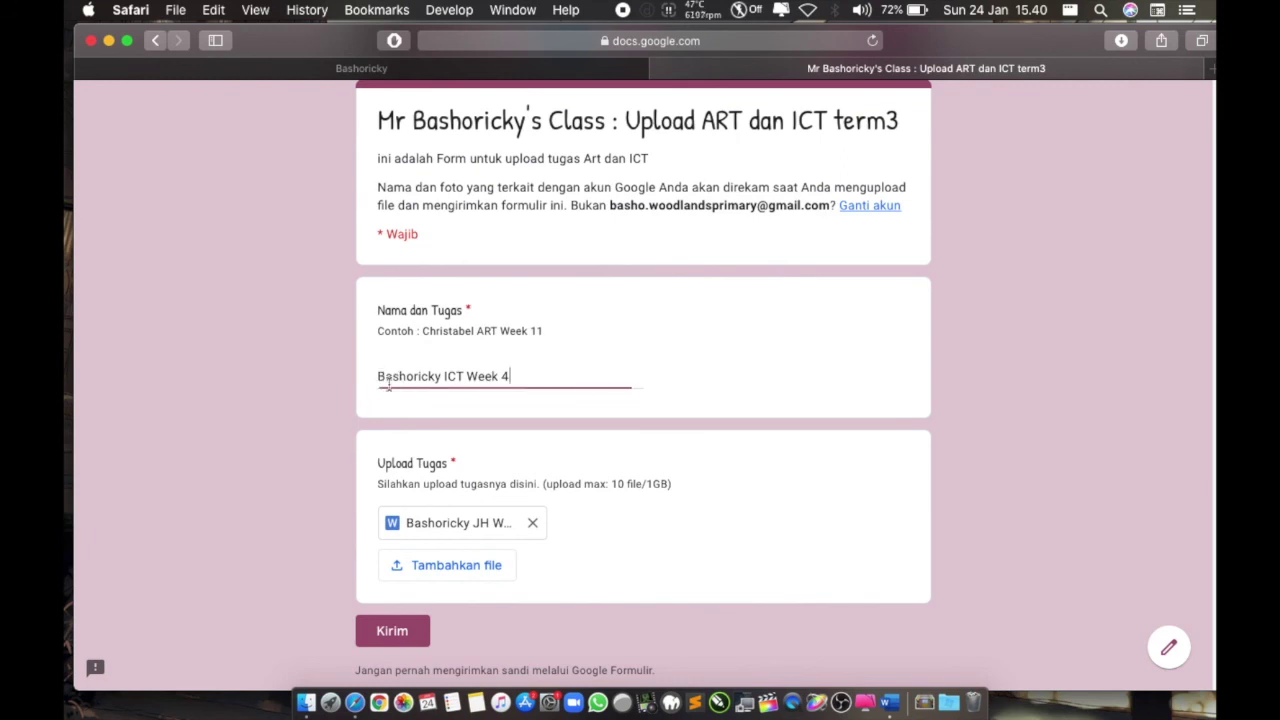
click(453, 376)
click(489, 370)
click(288, 533)
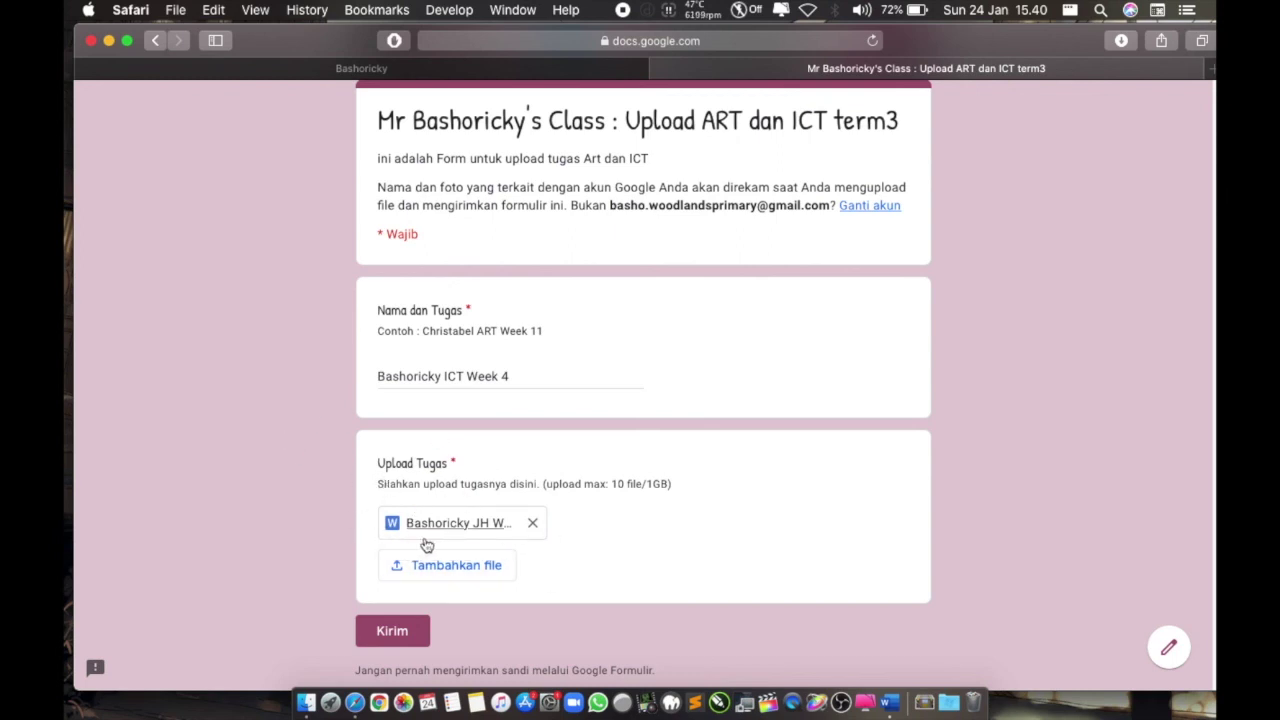
click(276, 565)
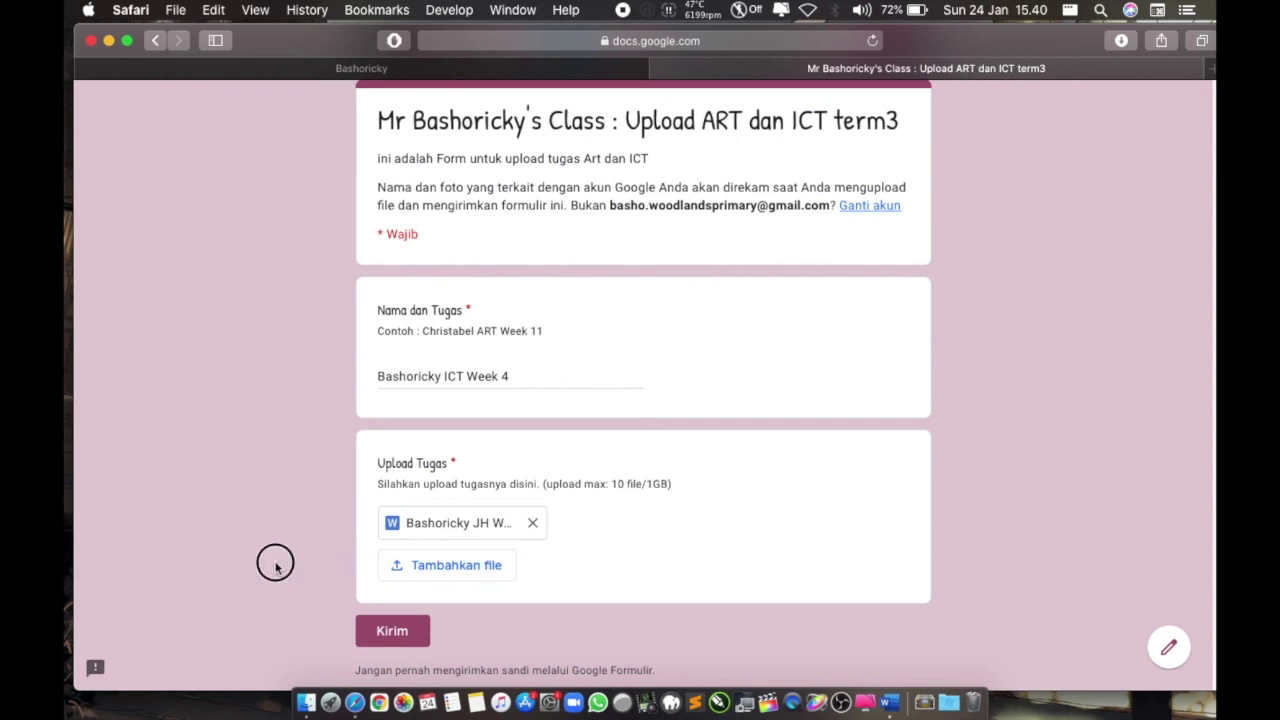
scroll(251, 564, up, 3)
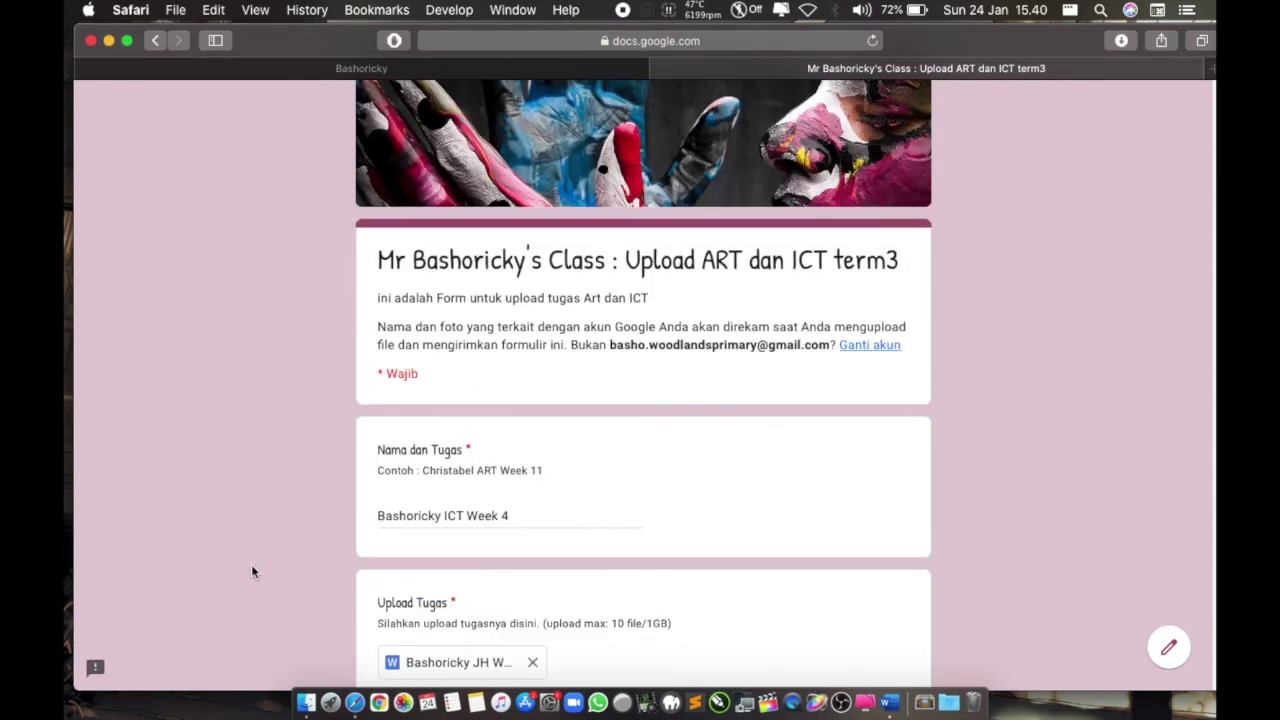
scroll(257, 578, down, 1)
scroll(257, 578, down, 3)
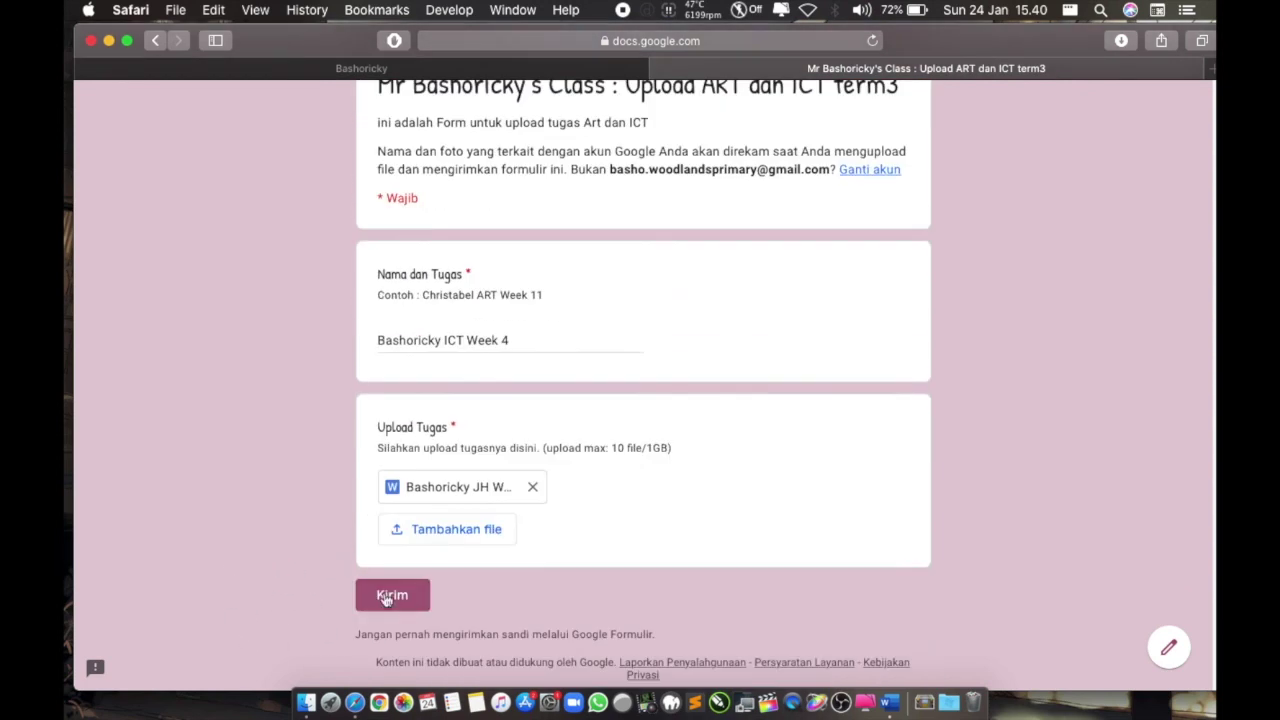
click(386, 597)
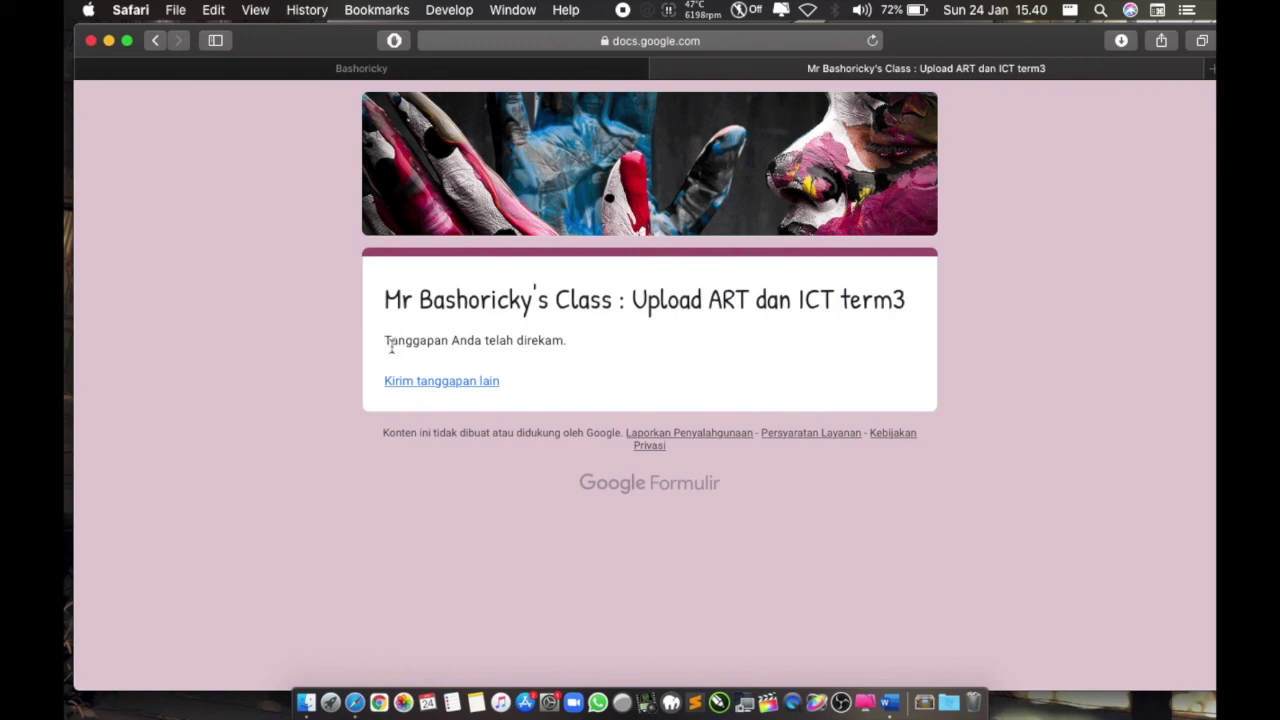
Step: Select the 'Tanggapan Anda telah direkam' confirmation text, then close the Google Forms tab
drag(389, 340, 572, 340)
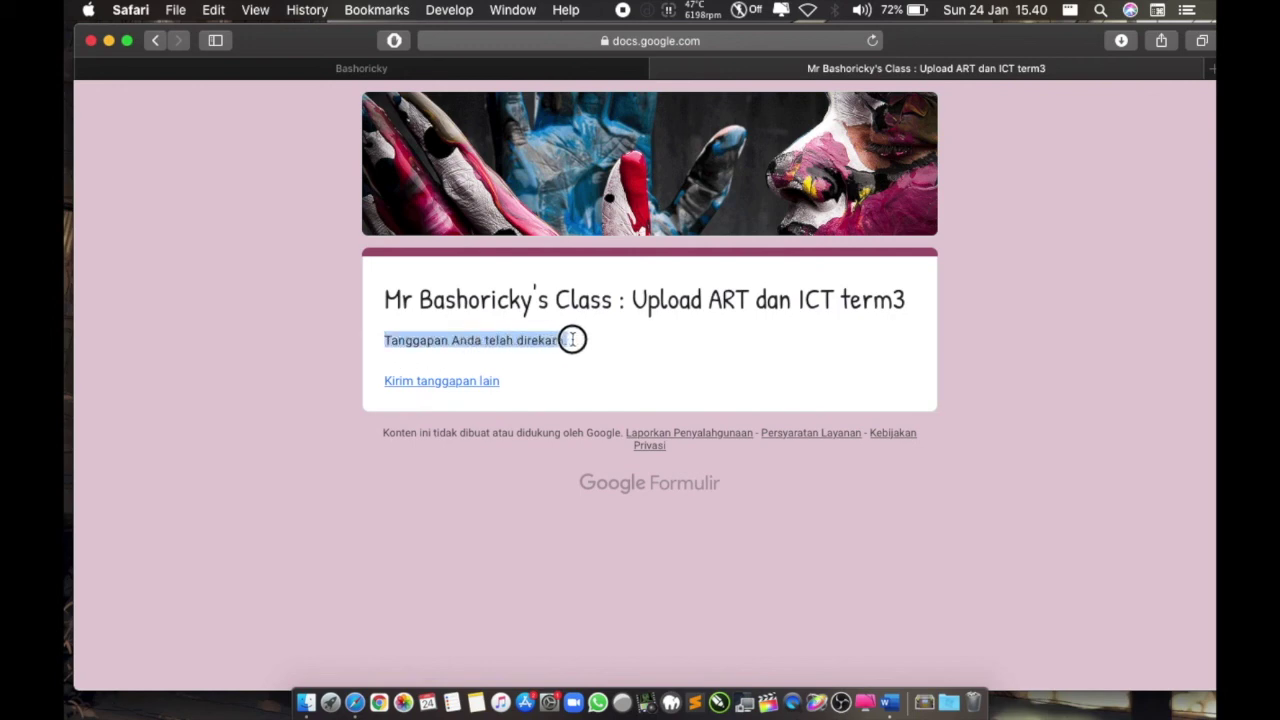
click(494, 546)
mouse_move(391, 340)
mouse_down()
mouse_move(456, 340)
mouse_move(572, 398)
mouse_up()
click(534, 524)
drag(389, 340, 568, 342)
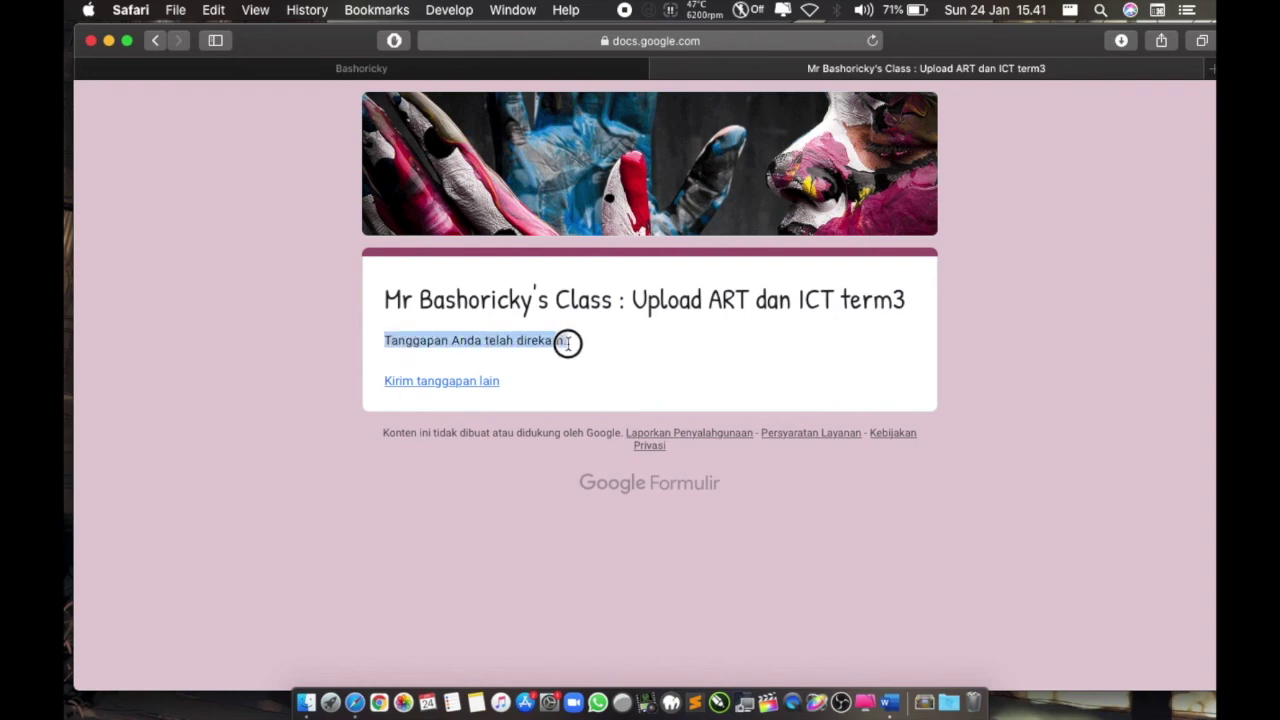
click(514, 537)
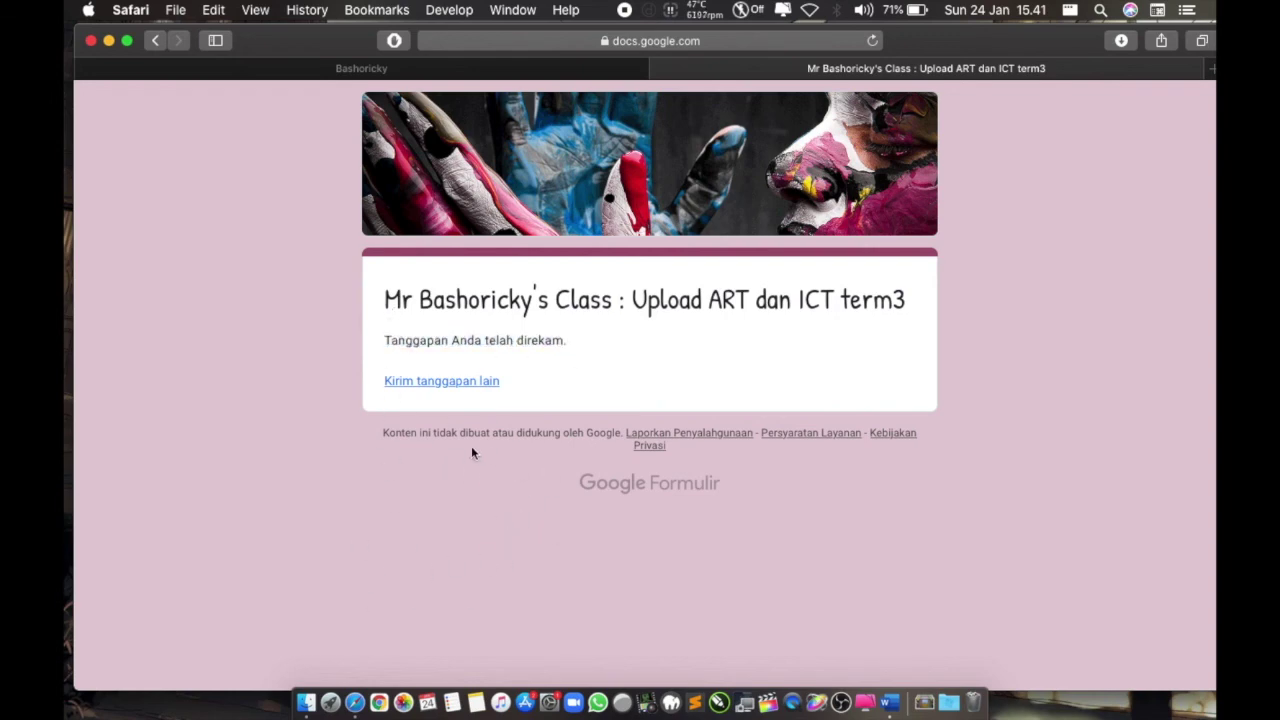
click(665, 72)
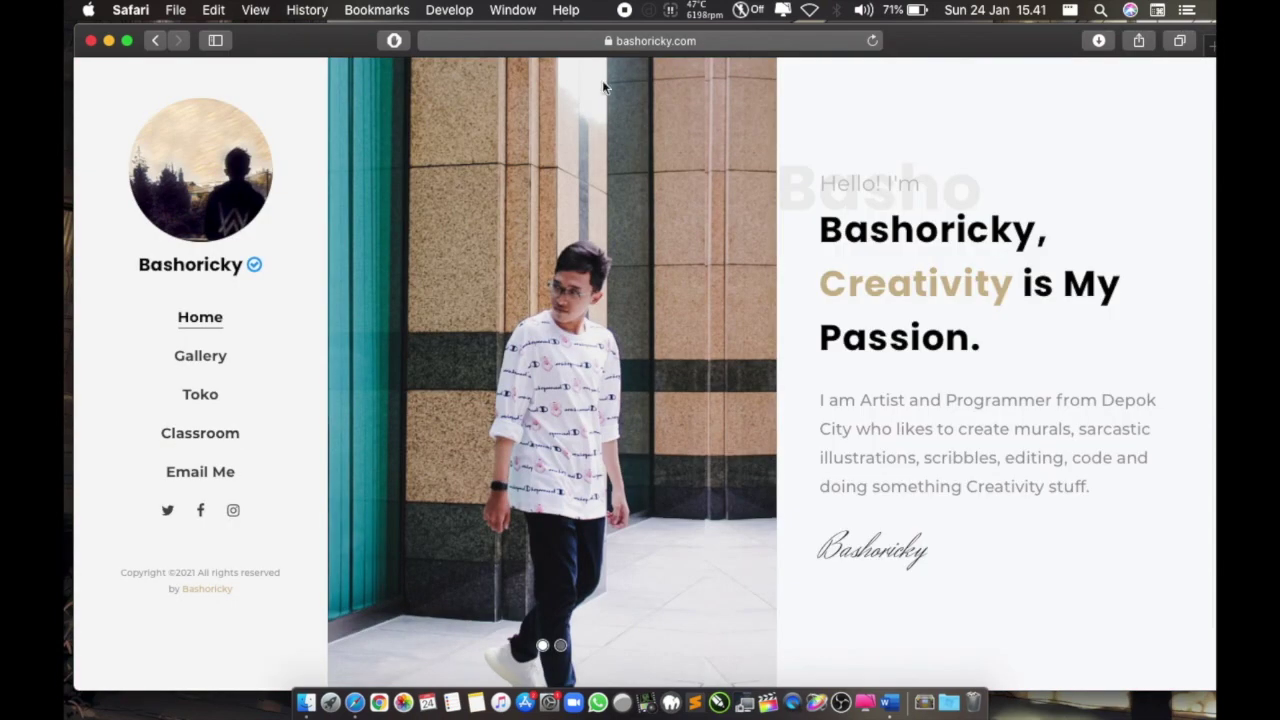